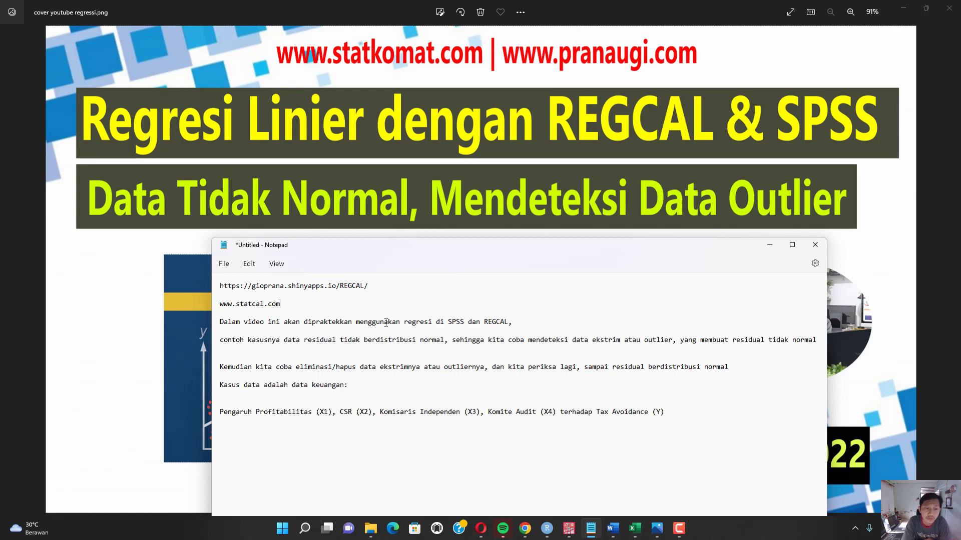
- Read through the Notepad notes on the non-normal residual case, outlier removal, and the variables X1 to X4 and Y
left_click_drag(310, 340, 437, 339)
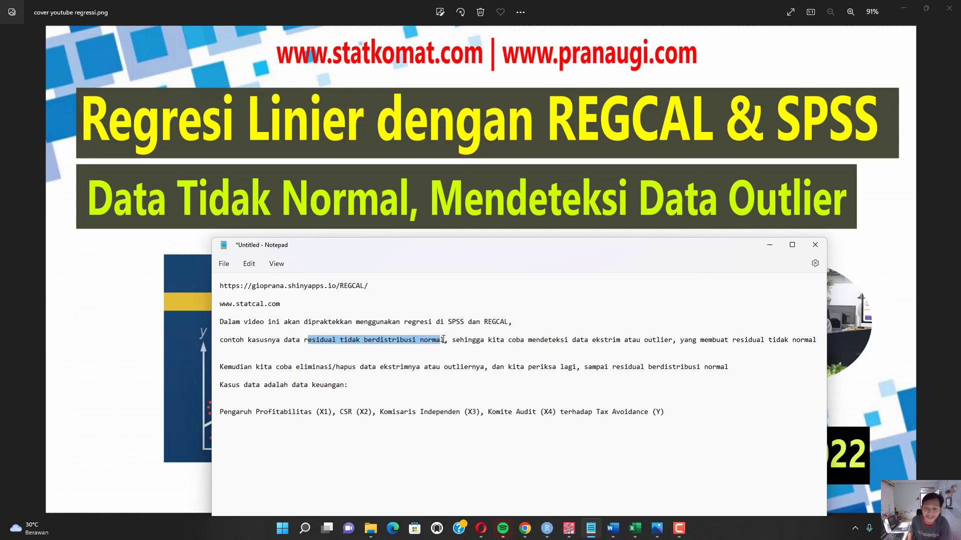
left_click_drag(484, 340, 605, 344)
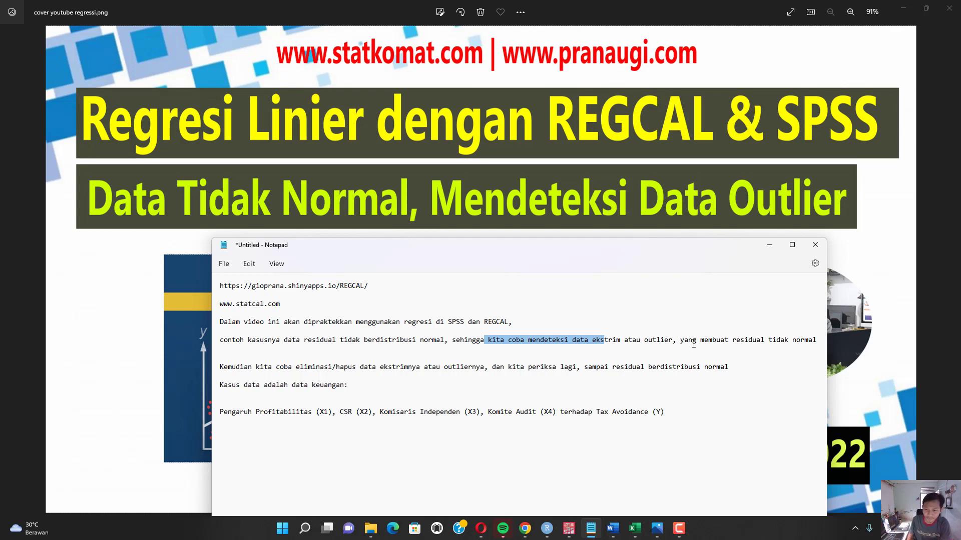
left_click_drag(693, 344, 801, 342)
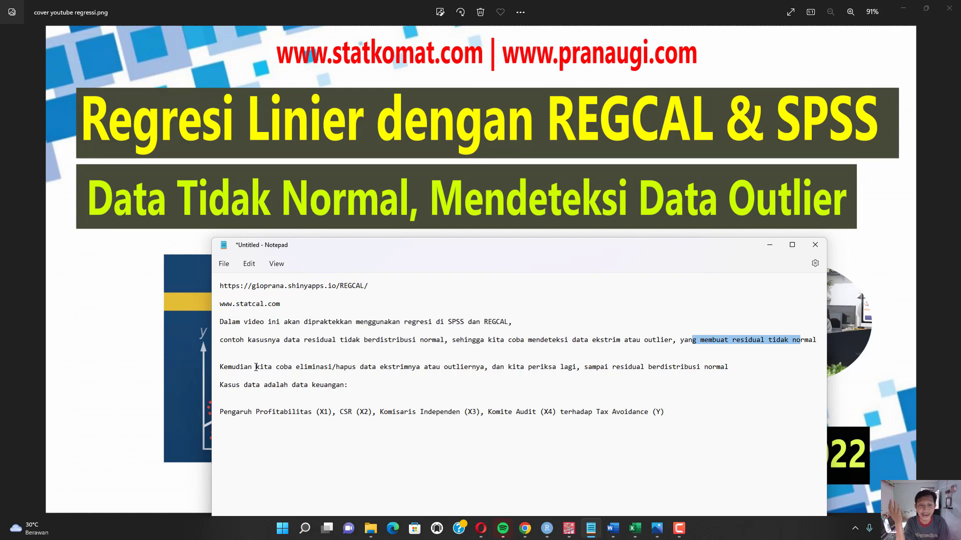
left_click_drag(307, 369, 482, 368)
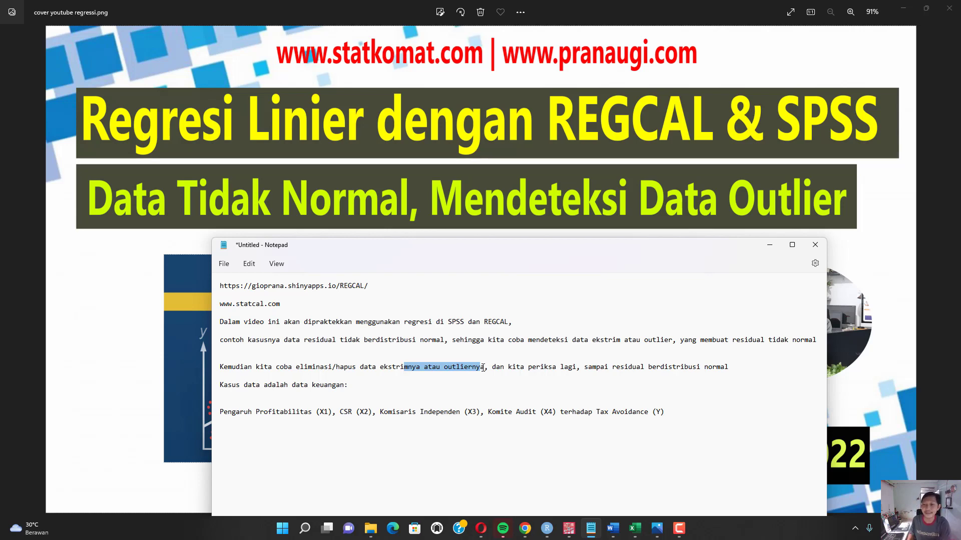
left_click(426, 397)
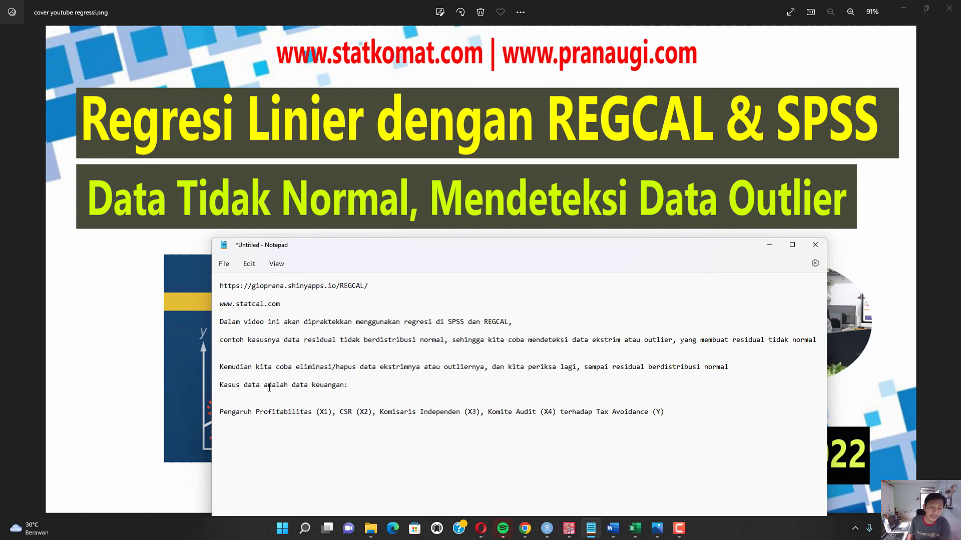
left_click_drag(269, 388, 342, 391)
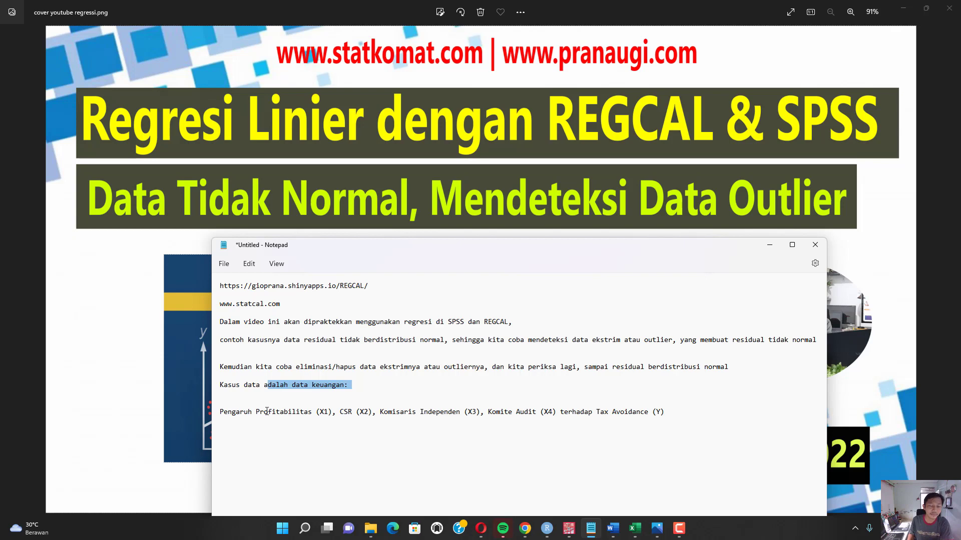
left_click_drag(264, 411, 671, 417)
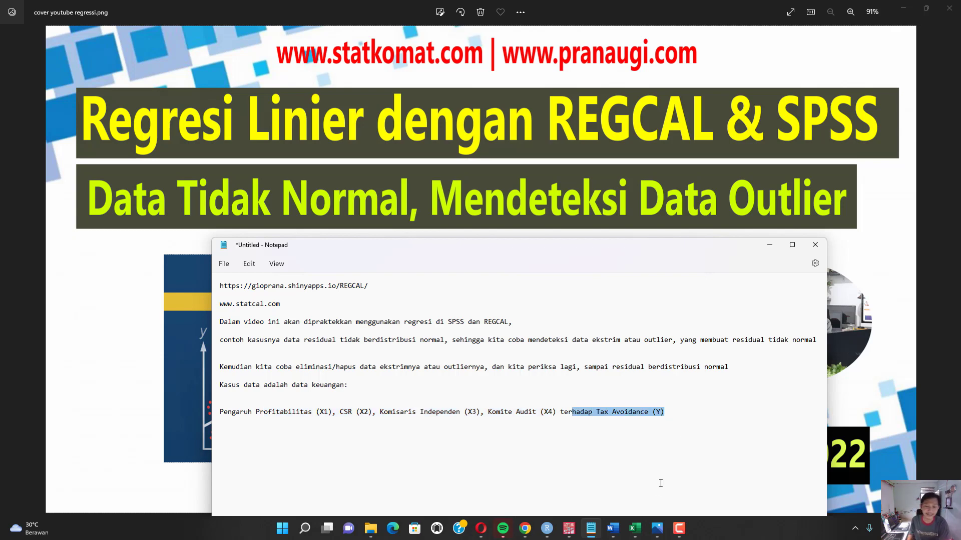
- Switch to the "data input bab 2" workbook in Excel and widen columns B through E to fit their headers
left_click(640, 534)
left_click(688, 495)
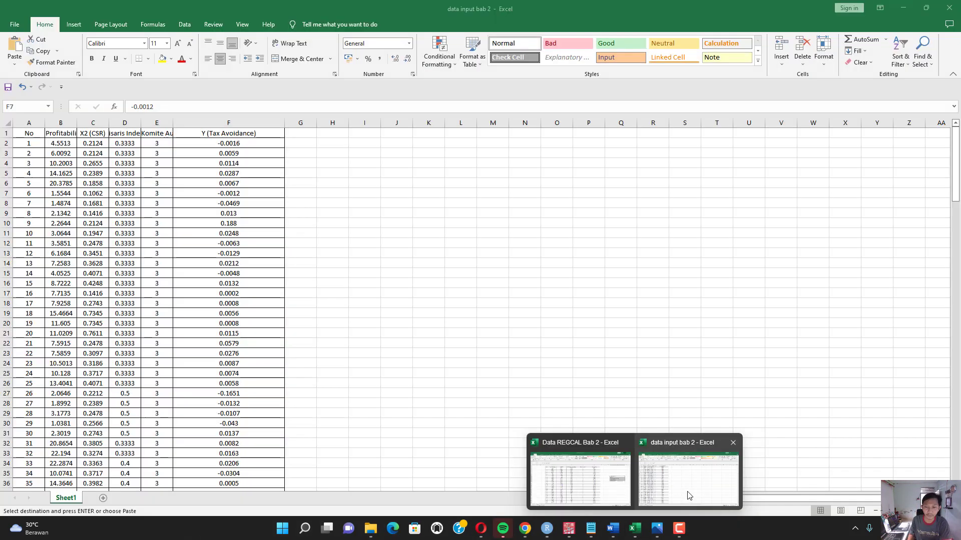
left_click(184, 253)
left_click_drag(173, 123, 229, 123)
left_click_drag(141, 123, 223, 123)
left_click_drag(106, 123, 167, 124)
left_click_drag(77, 123, 134, 123)
- Look through the data rows down to the last record, number 170
scroll(132, 223, "down", 20)
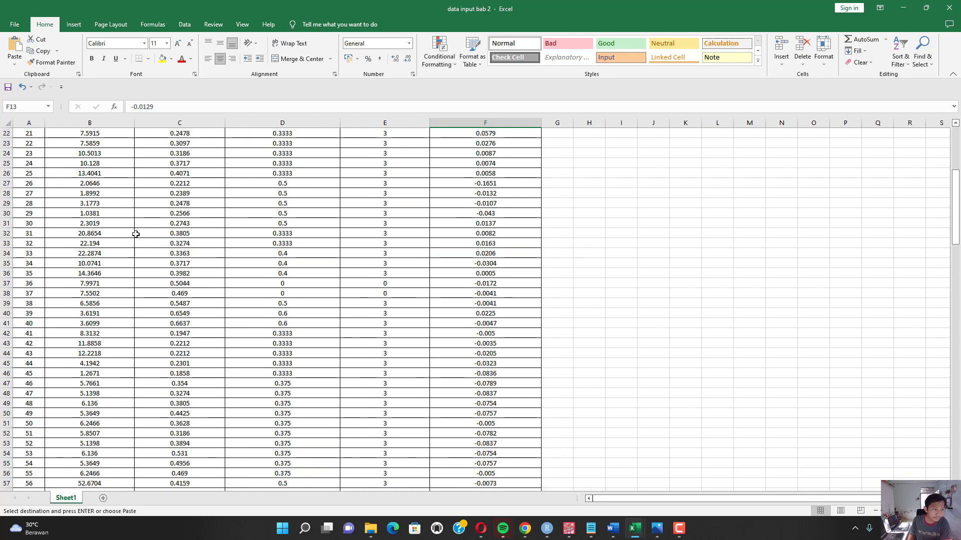
scroll(136, 239, "down", 13)
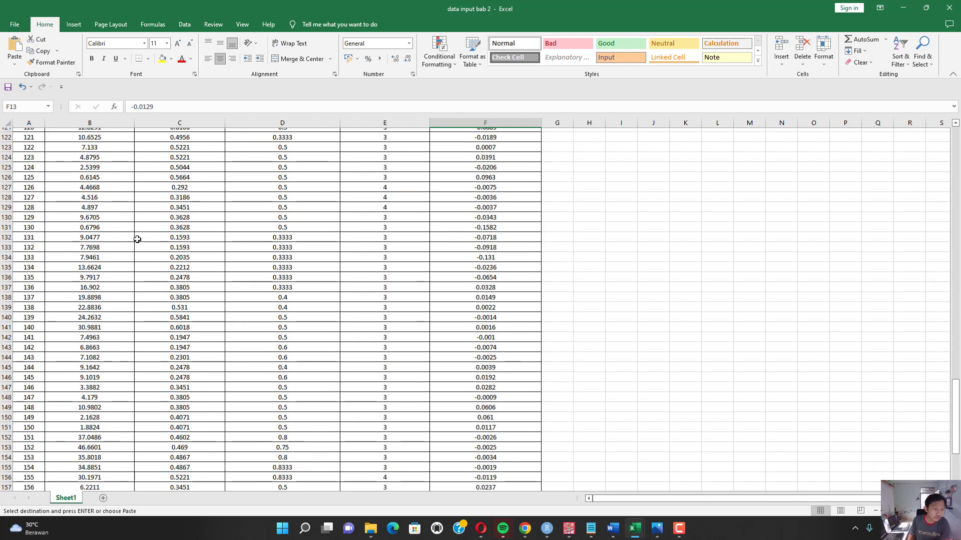
left_click_drag(28, 384, 28, 314)
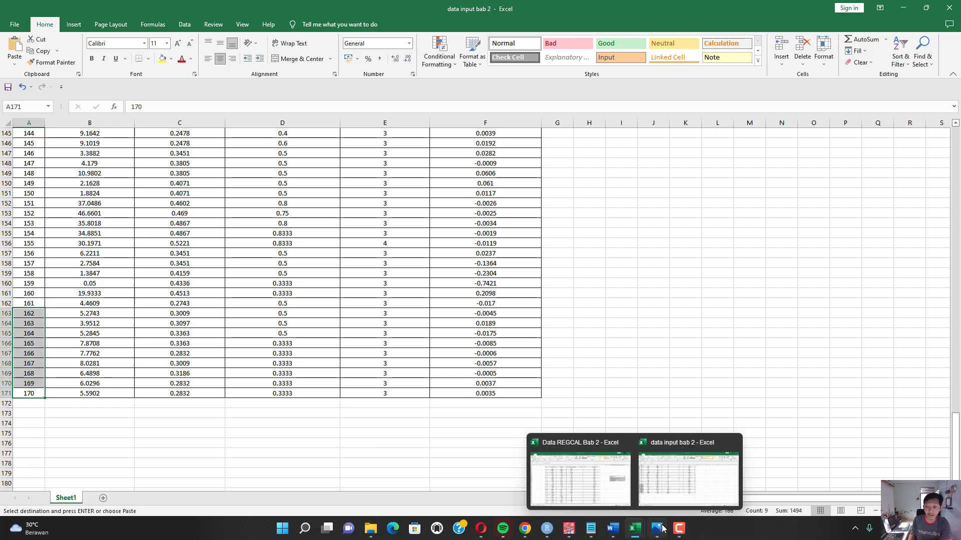
left_click(588, 334)
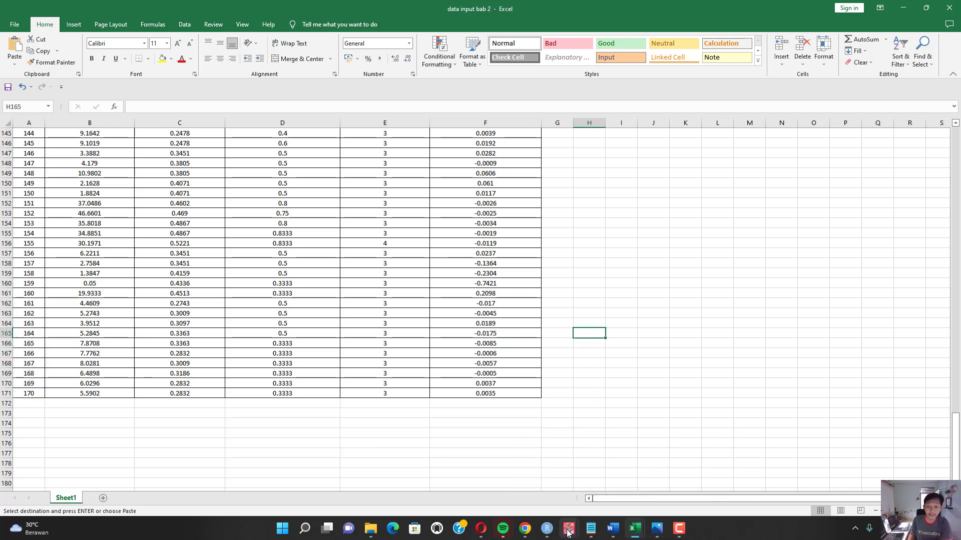
- Open the "regresi dengan regcal" PDF from the KALKULATOR REGRESI folder in Google Chrome
left_click(505, 475)
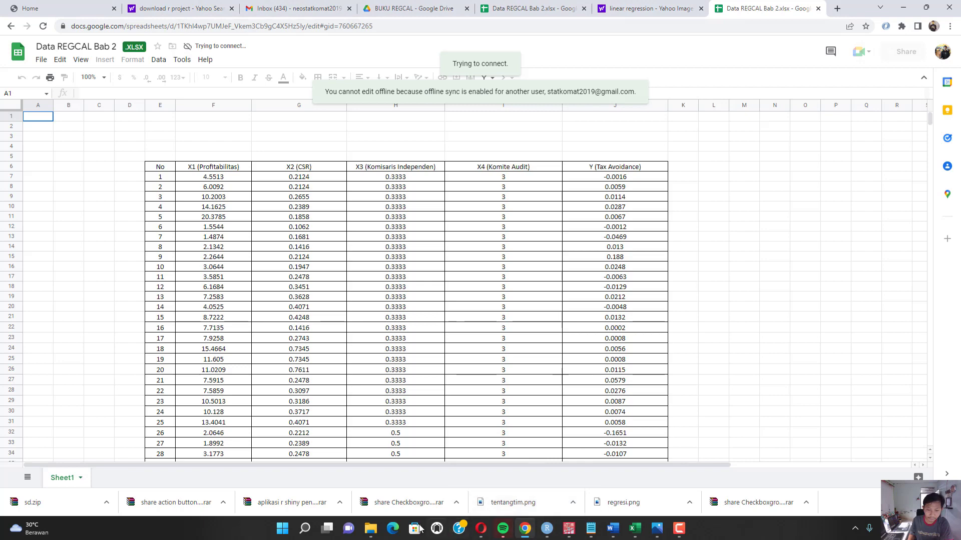
left_click(370, 528)
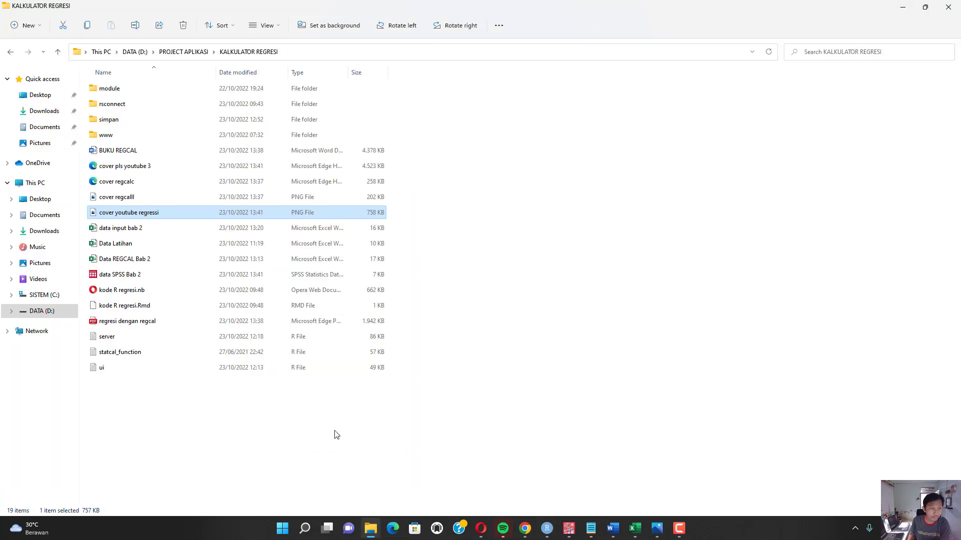
right_click(143, 321)
mouse_move(269, 373)
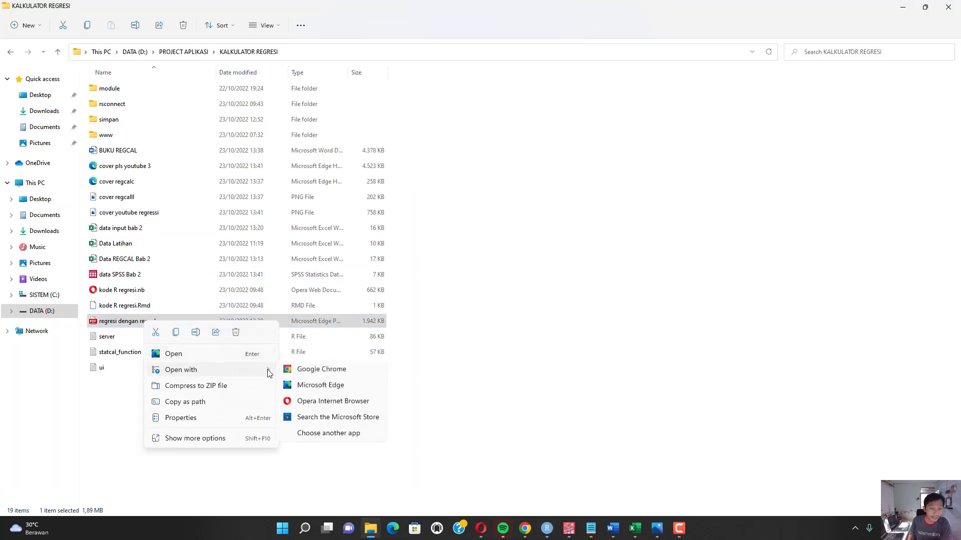
left_click(320, 388)
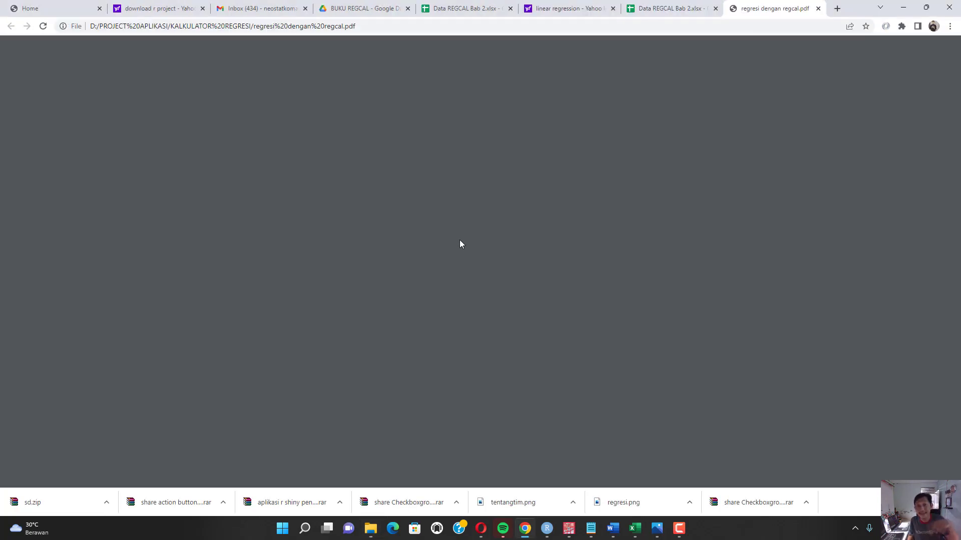
- Find chapter BAB 2 in the PDF and examine its data download link and the variable headers of Tabel 2.1
scroll(495, 223, "down", 20)
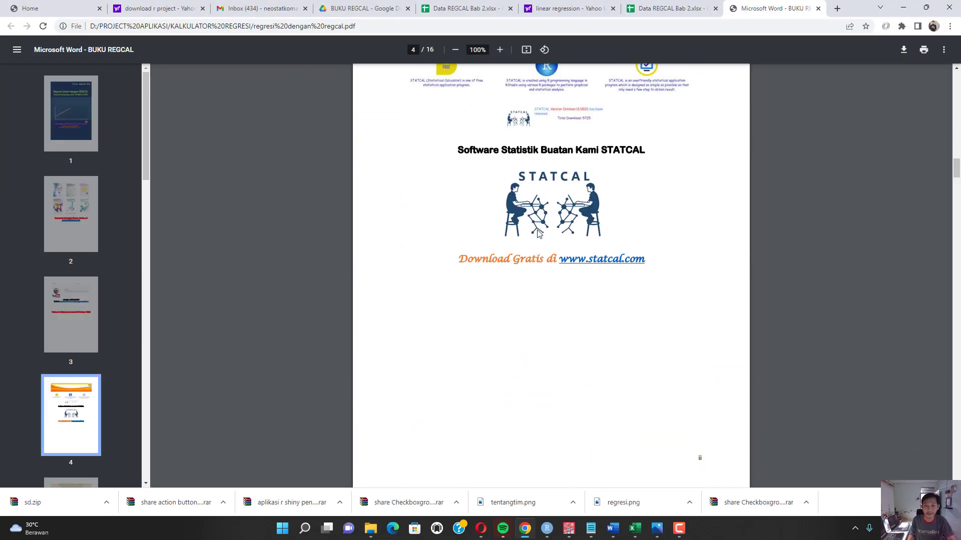
scroll(538, 233, "down", 20)
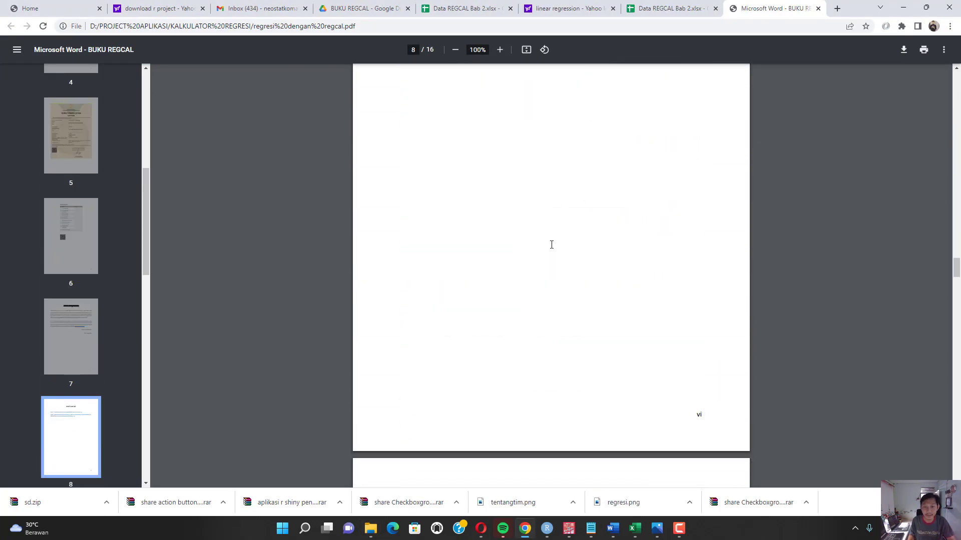
scroll(552, 246, "down", 12)
scroll(553, 247, "up", 2)
scroll(584, 307, "up", 5, "ctrl")
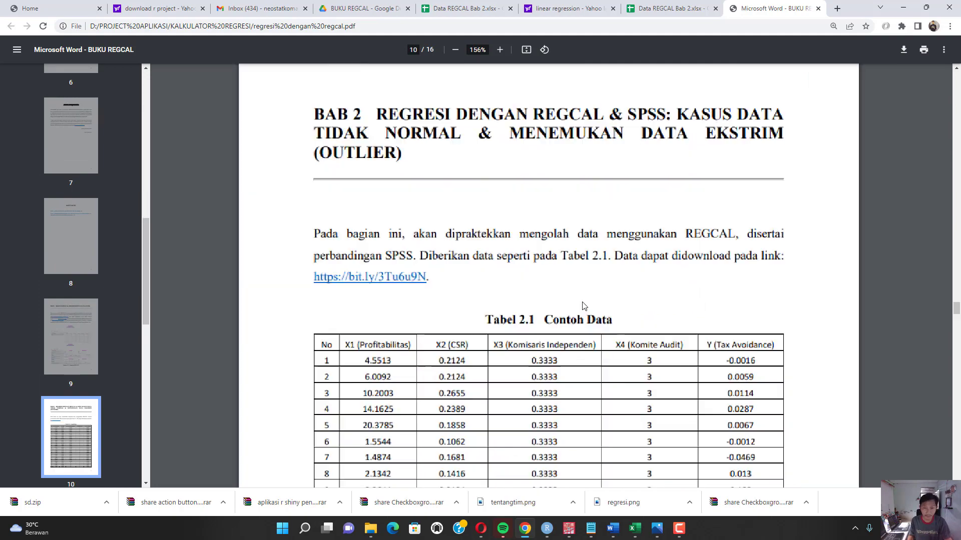
scroll(582, 284, "down", 3)
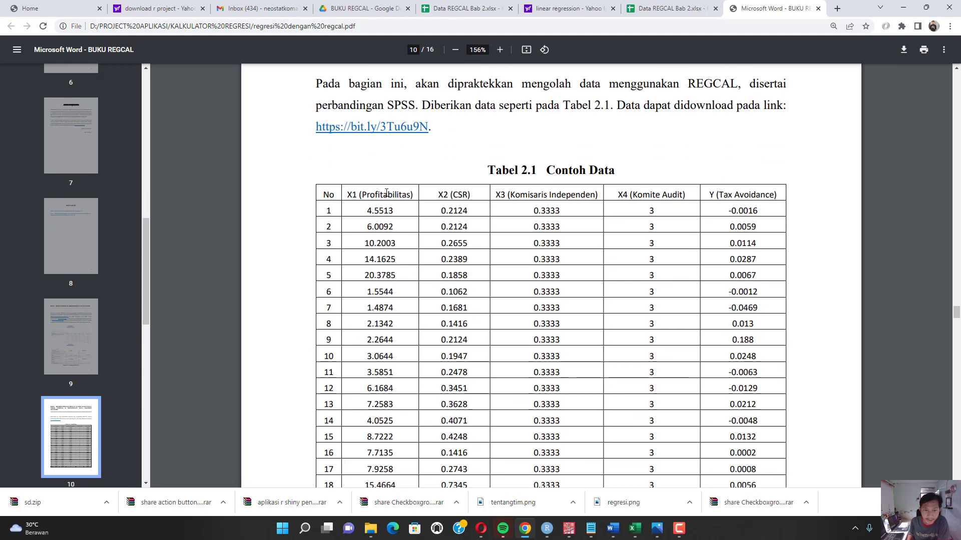
left_click_drag(380, 195, 598, 196)
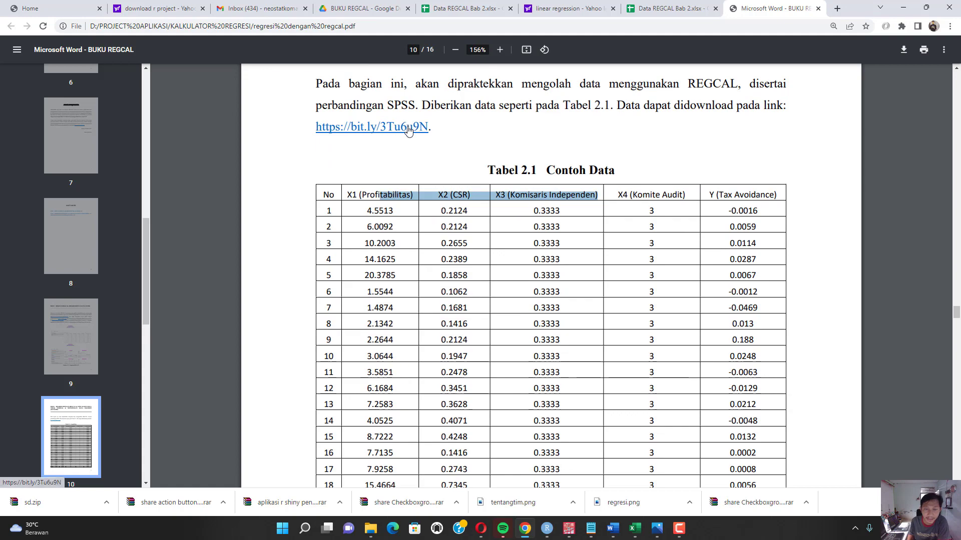
- Follow Tabel 2.1 to its end and read the analysis description and the residual normality test in Tabel 2.2
scroll(496, 222, "down", 10)
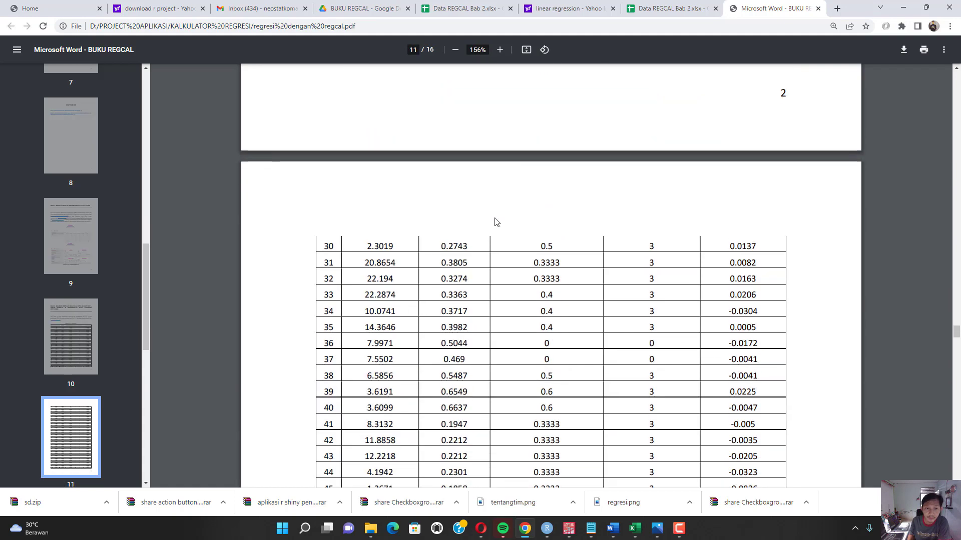
scroll(496, 222, "down", 20)
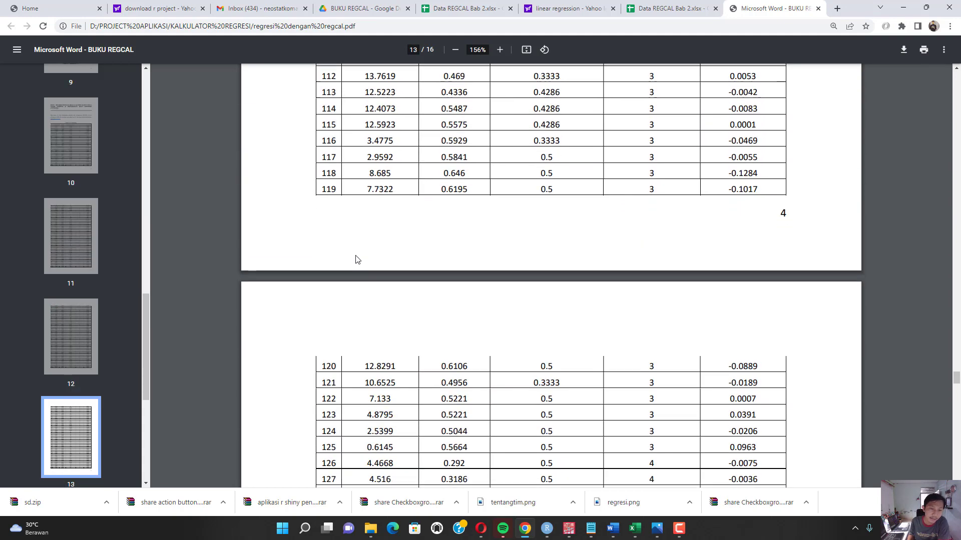
scroll(357, 259, "down", 20)
scroll(360, 245, "up", 3)
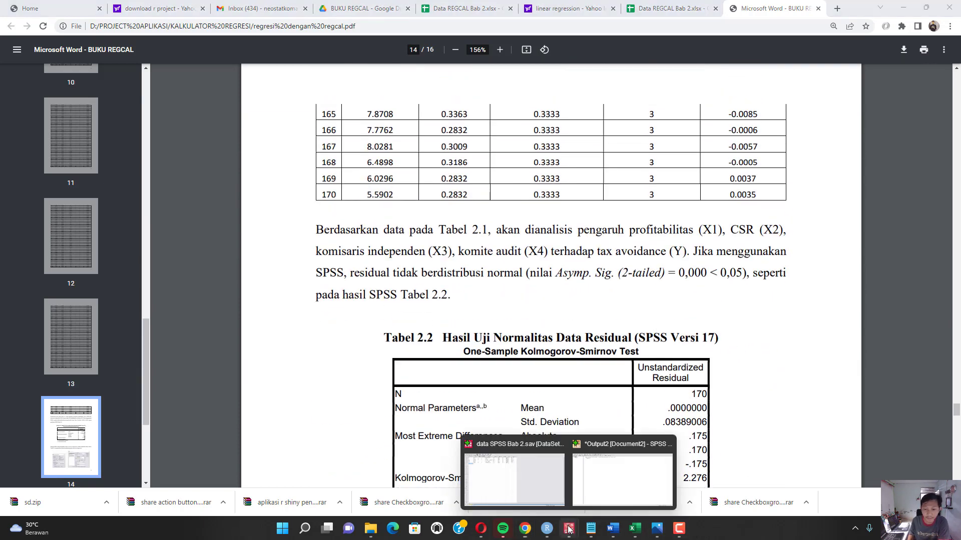
- Switch to "data SPSS Bab 2.sav" in SPSS and inspect the variable definitions and data cases through the last row
mouse_move(569, 529)
left_click(511, 470)
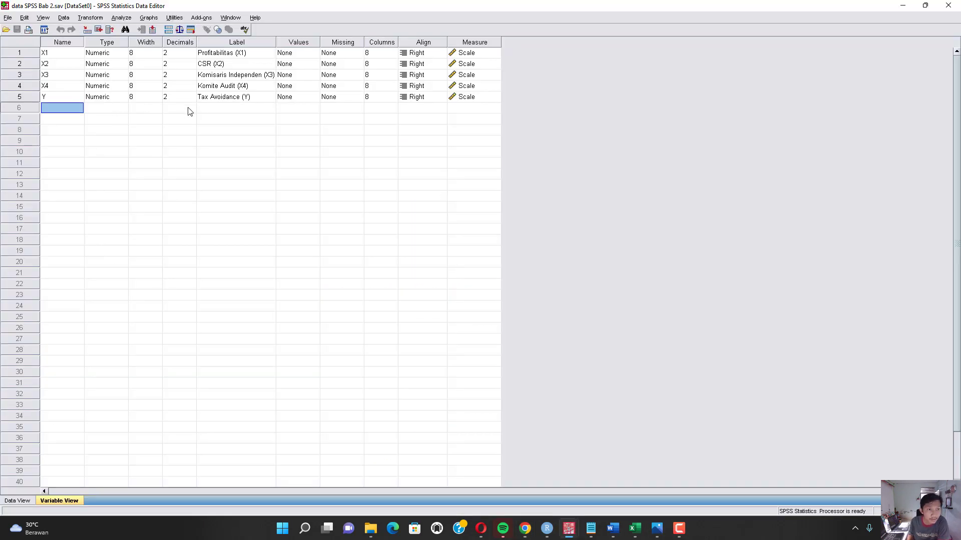
left_click(18, 501)
scroll(173, 258, "down", 20)
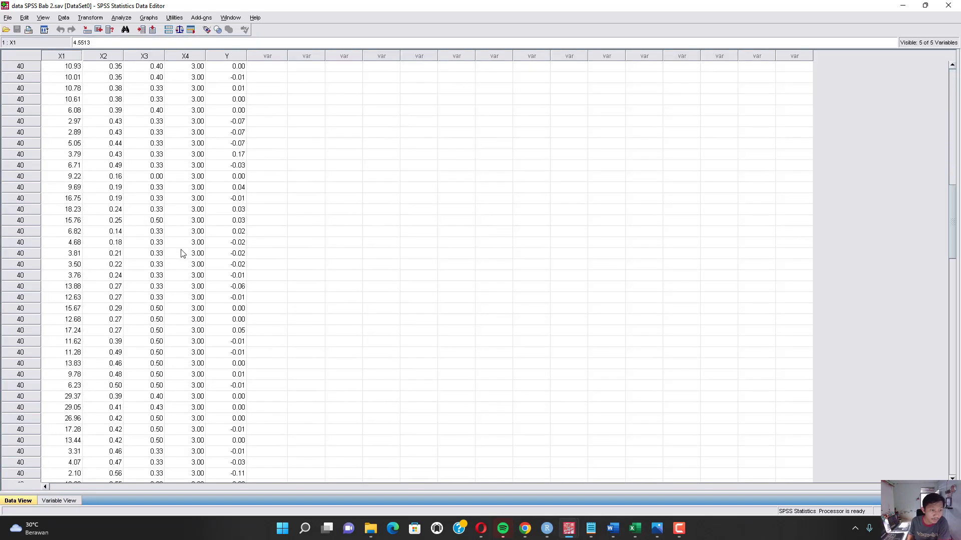
left_click(903, 6)
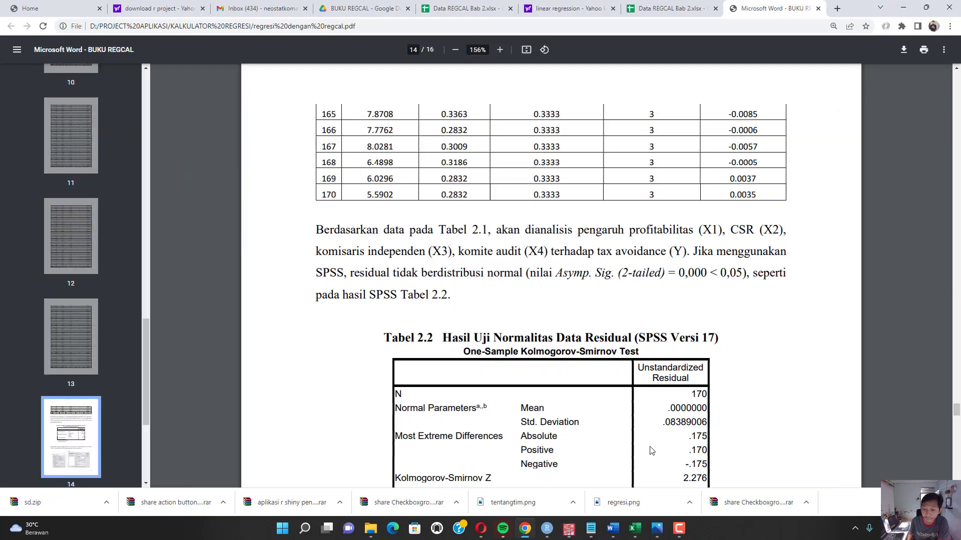
mouse_move(568, 528)
left_click(547, 502)
scroll(175, 253, "down", 15)
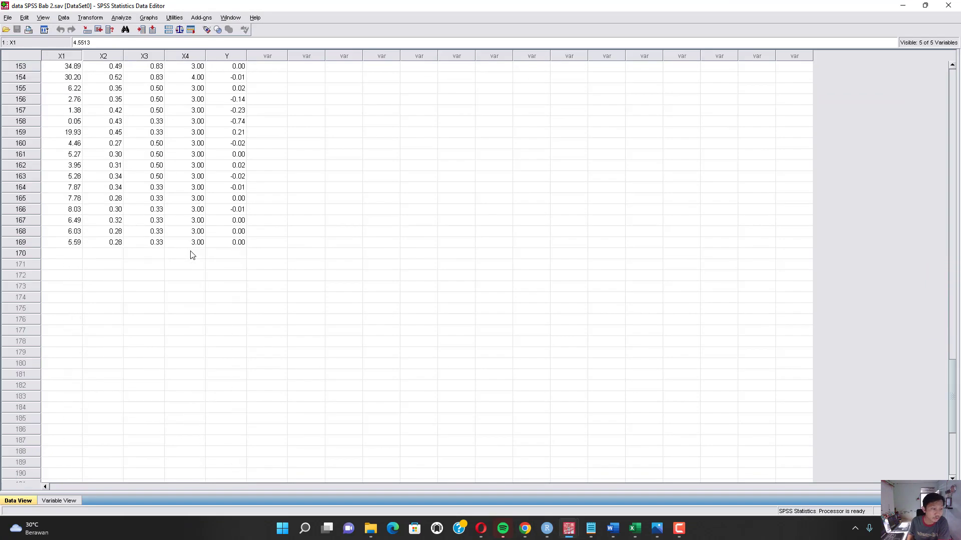
- Start a Linear Regression analysis with cleared settings and assign Tax Avoidance (Y) as the dependent variable
left_click(121, 18)
mouse_move(192, 134)
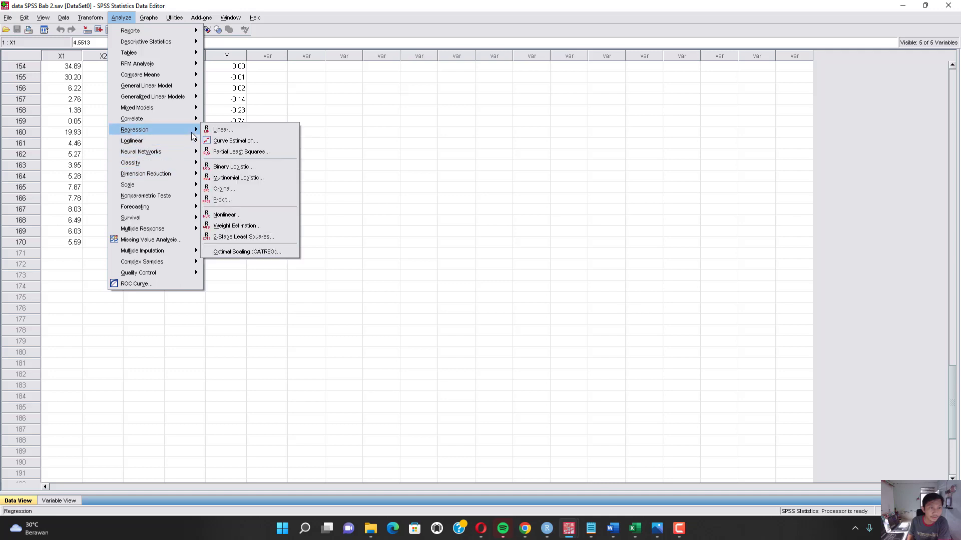
left_click(248, 131)
left_click(482, 349)
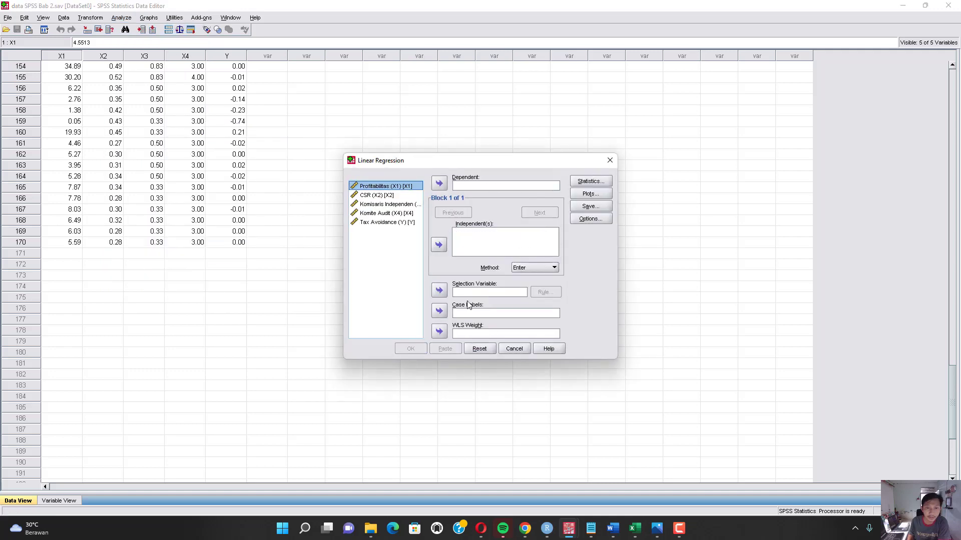
left_click(411, 222)
left_click(439, 183)
- Add Profitabilitas (X1), CSR (X2), Komisaris Independen (X3) and Komite Audit (X4) as independents, and enlarge the dialog to show all four
left_click(415, 200)
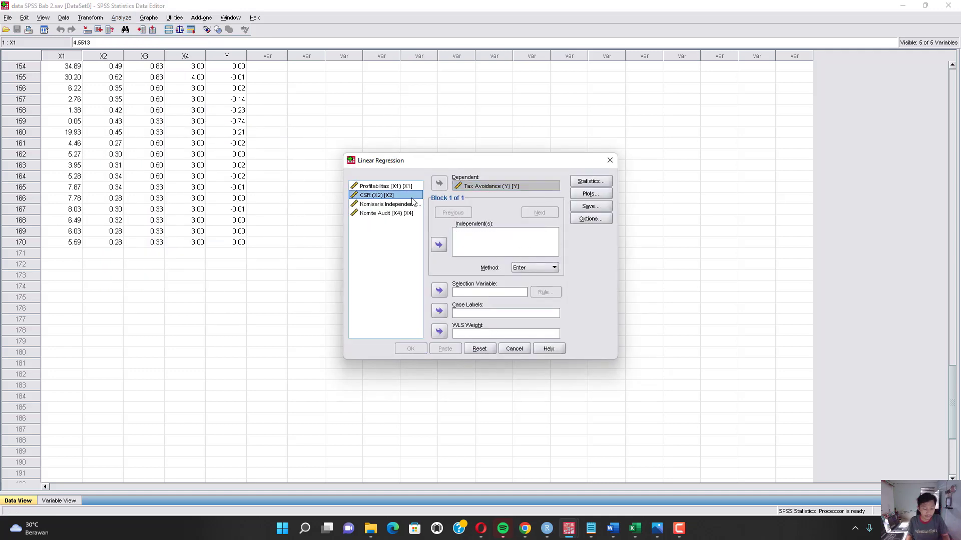
key("ctrl+a")
left_click(438, 245)
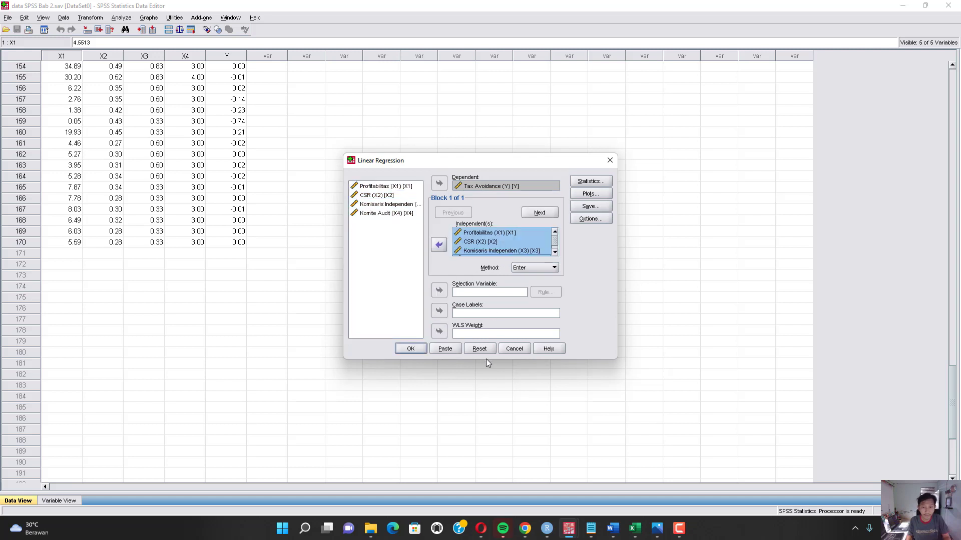
left_click_drag(487, 359, 486, 419)
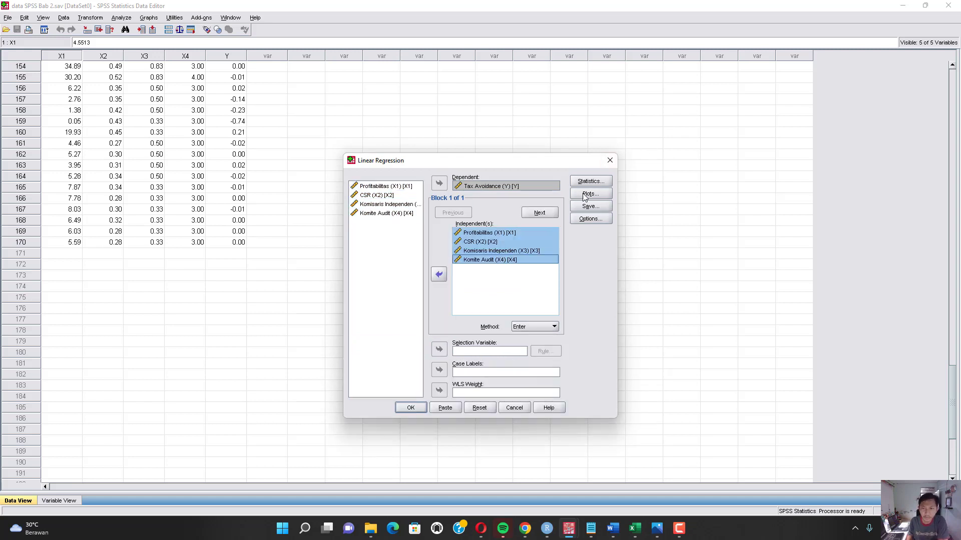
- Request collinearity diagnostics, Durbin-Watson and casewise diagnostics for outliers outside 1 standard deviation in the regression statistics
left_click(599, 185)
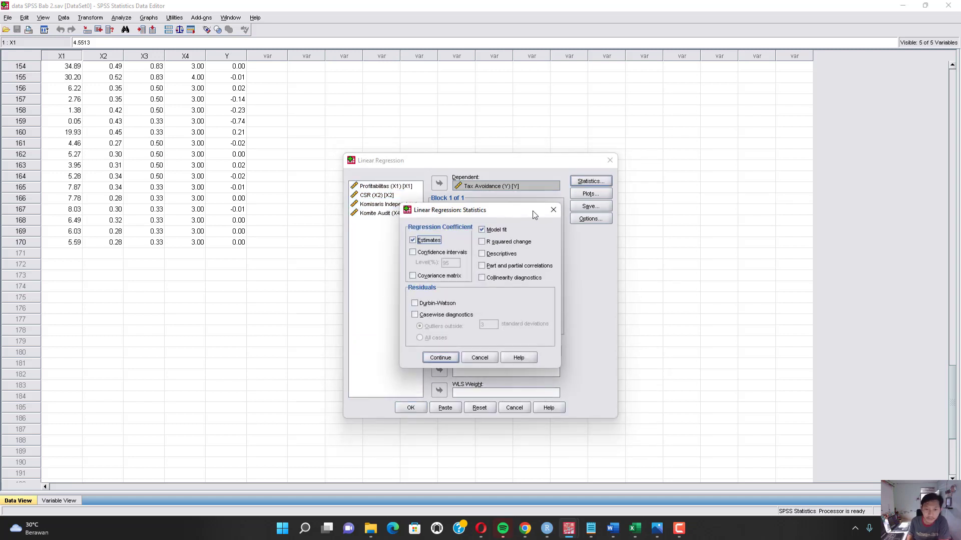
left_click(504, 280)
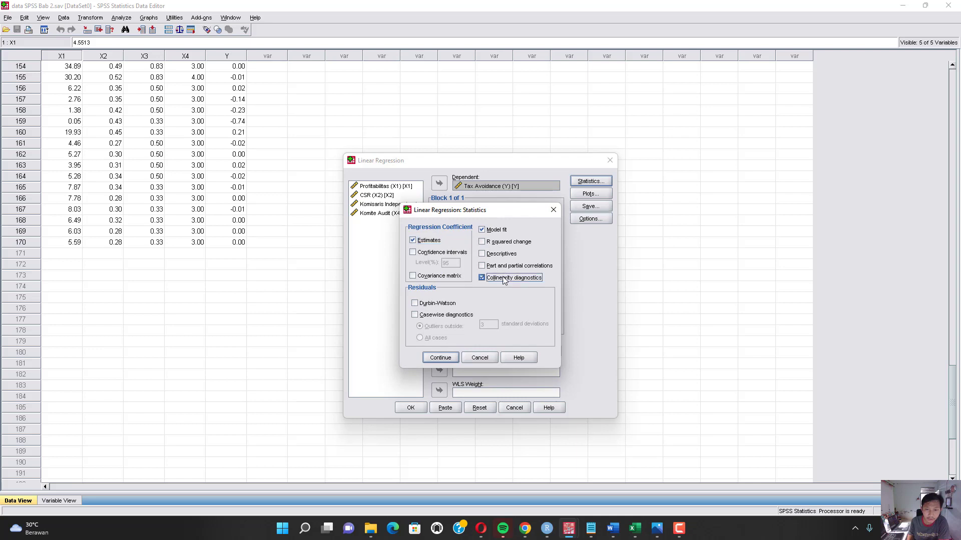
left_click(428, 308)
left_click(434, 316)
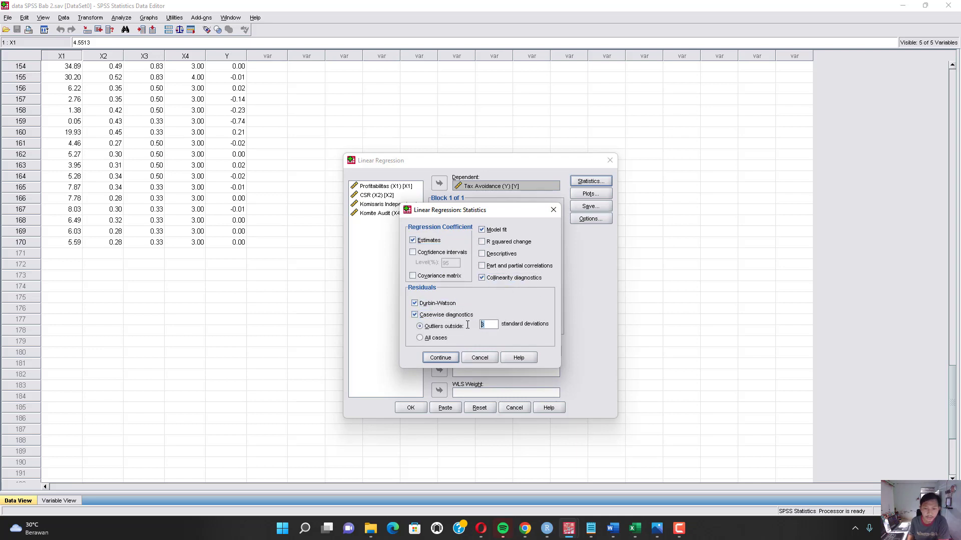
type("1")
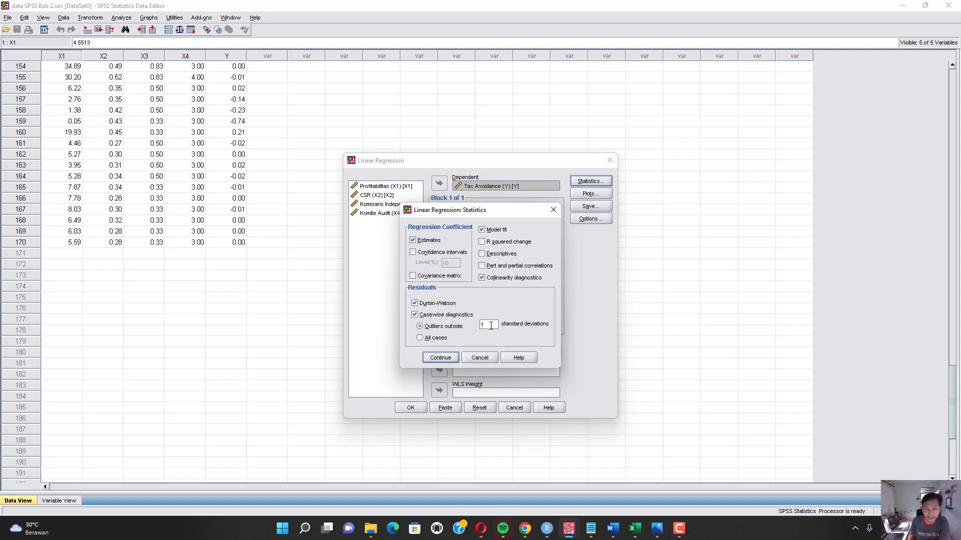
left_click(440, 358)
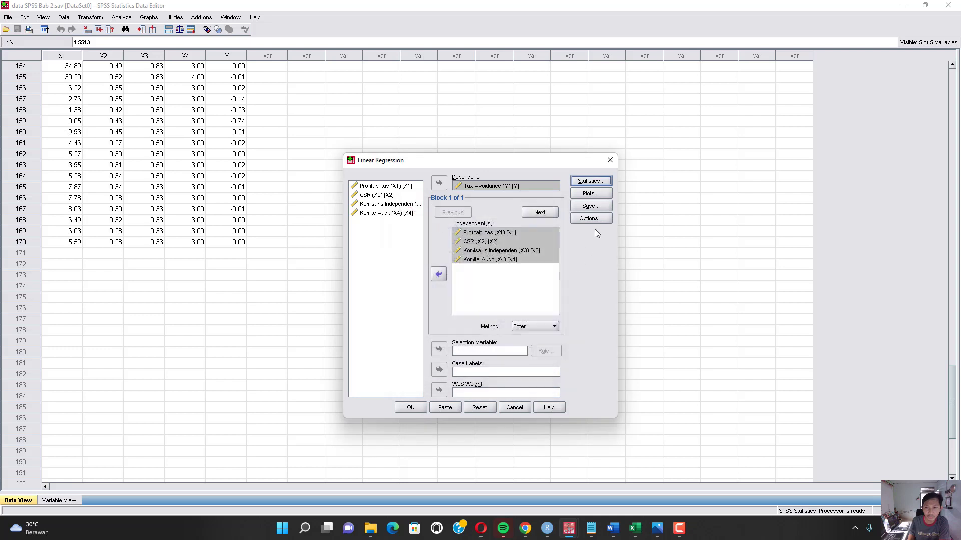
- Set the residual scatterplot to *SRESID on Y and *ZPRED on X, and include the histogram and normal probability plot
left_click(590, 193)
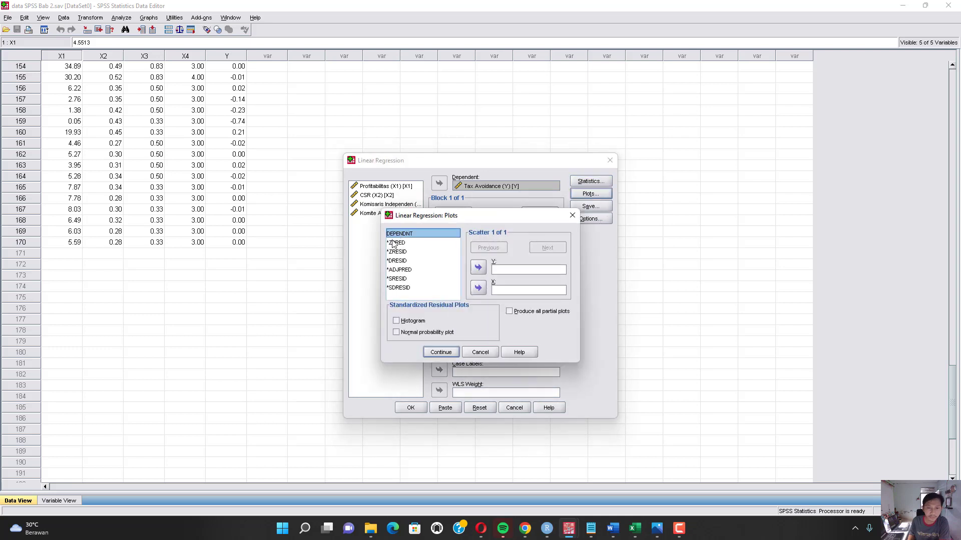
left_click(396, 243)
left_click(478, 287)
left_click(430, 279)
left_click(478, 268)
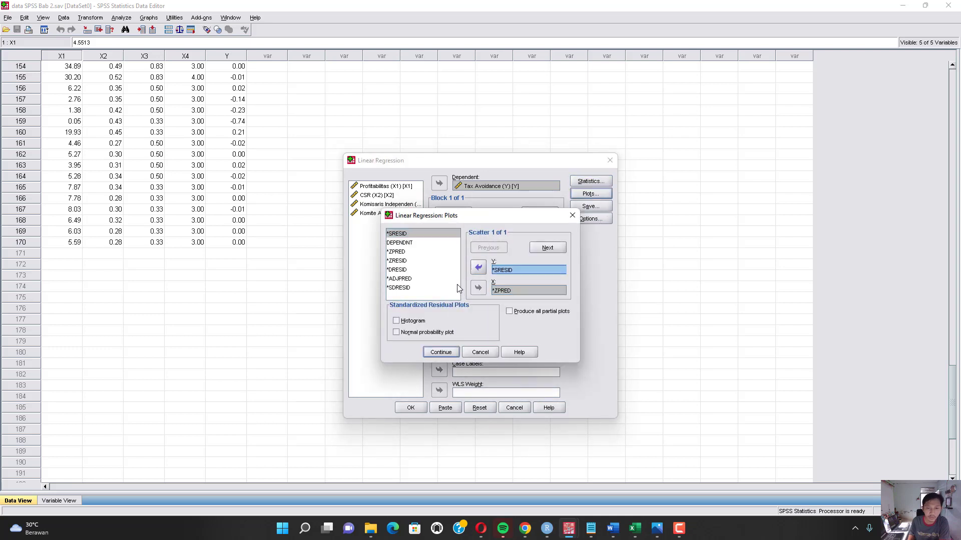
left_click(408, 324)
left_click(411, 332)
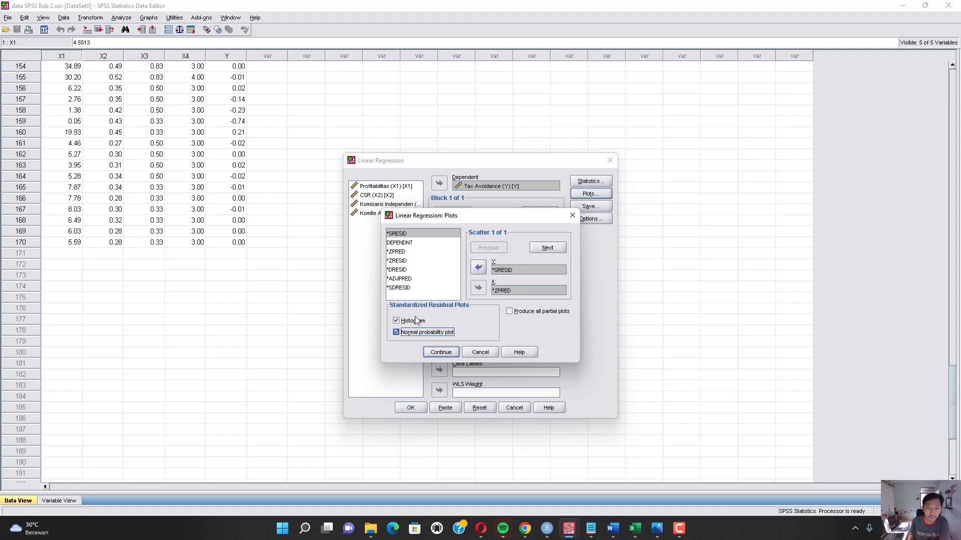
left_click(441, 352)
- Save the unstandardized residuals as a new variable and run the linear regression
left_click(591, 206)
left_click(521, 173)
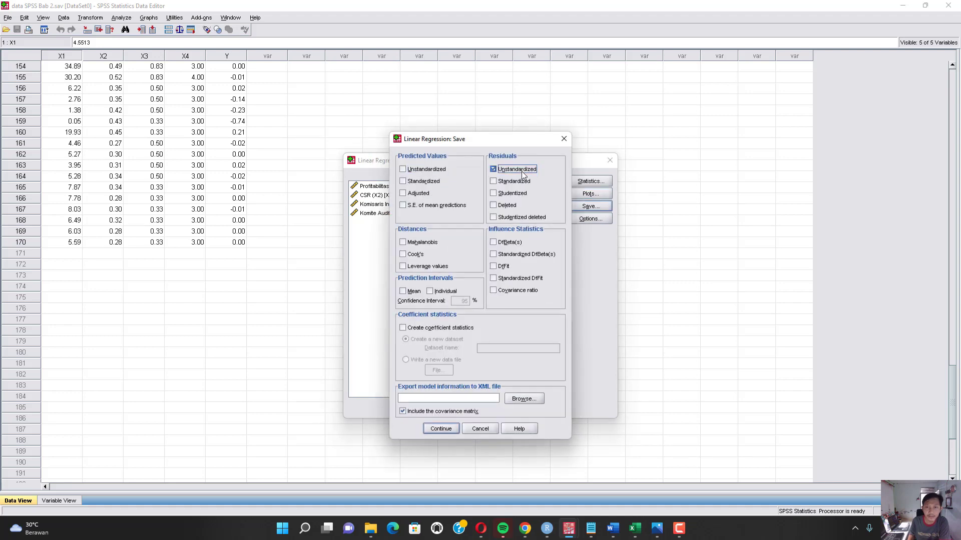
left_click(441, 429)
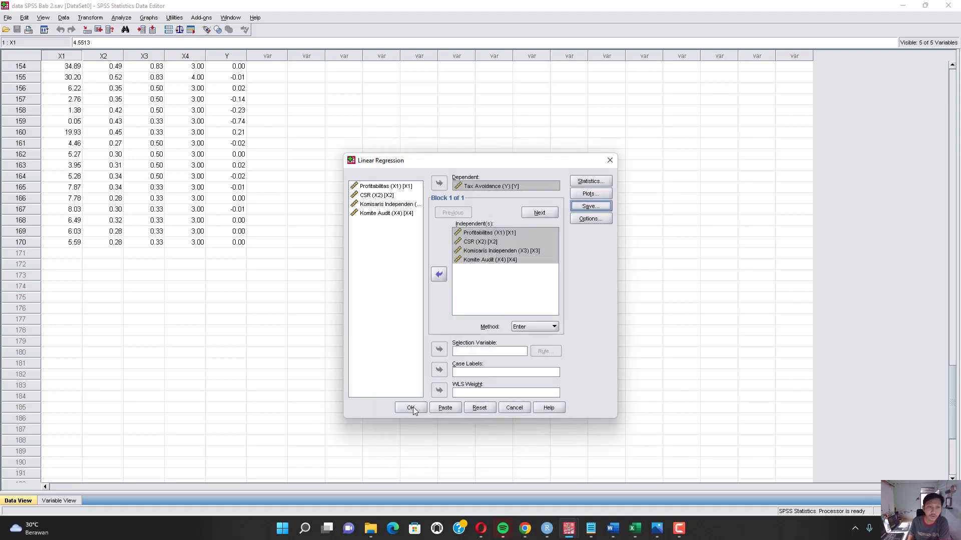
left_click(410, 408)
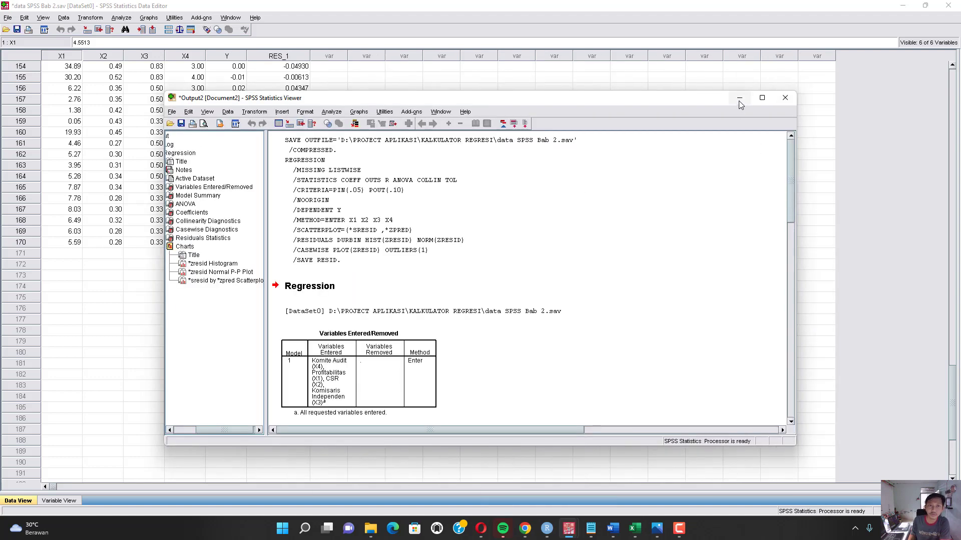
- Return to the data and run a One-Sample Kolmogorov-Smirnov test for normality on the unstandardized residuals
left_click(739, 98)
left_click(290, 56)
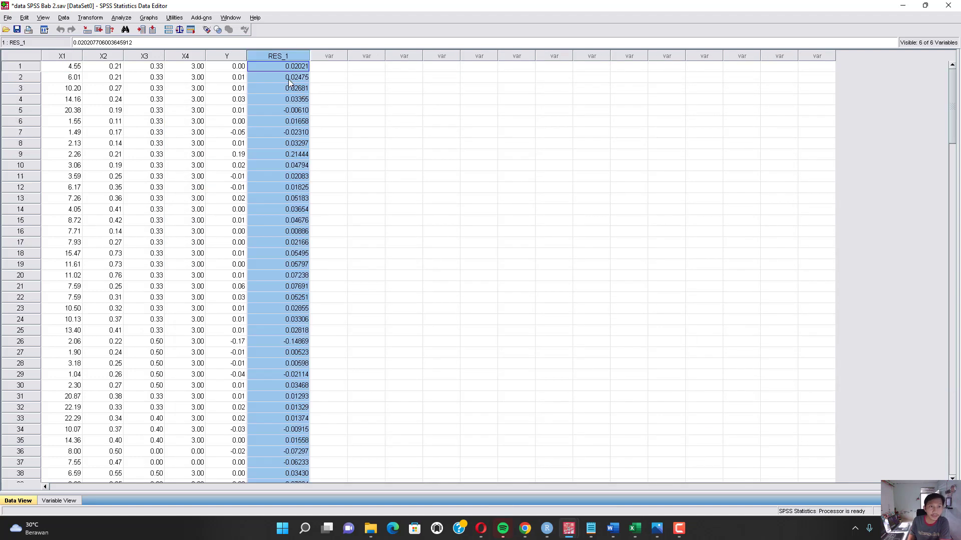
left_click(122, 17)
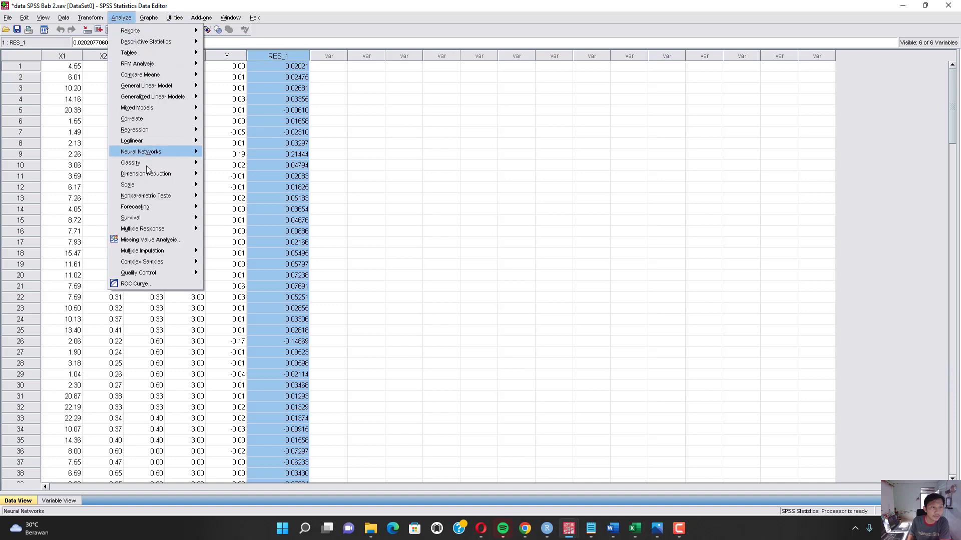
mouse_move(155, 197)
left_click(233, 229)
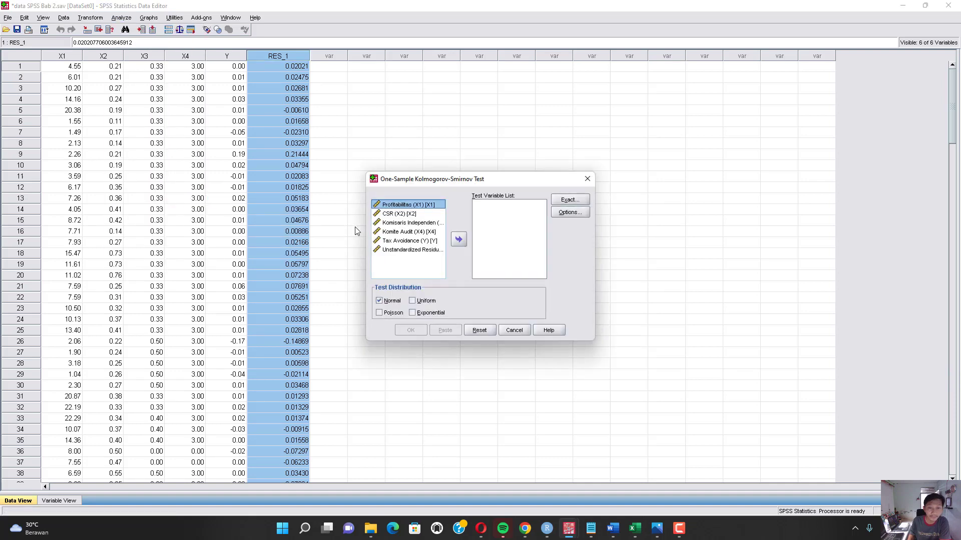
double_click(427, 250)
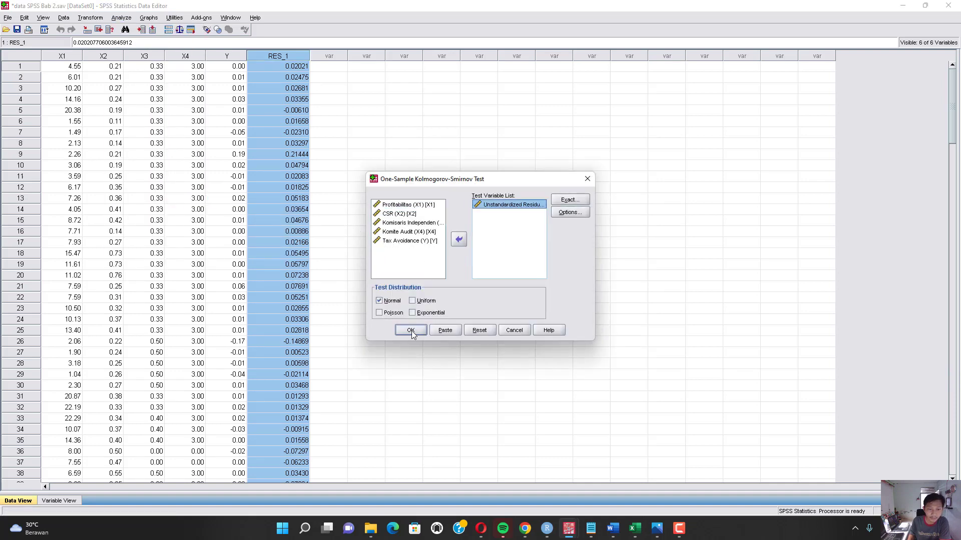
left_click(410, 331)
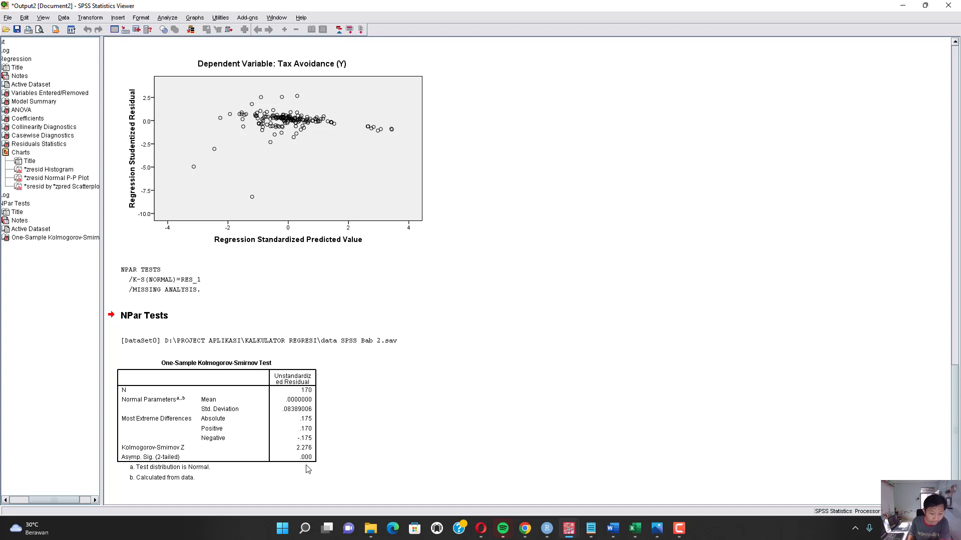
- Switch to the REGCAL PDF in Chrome and compare Tabel 2.2 and its normality explanation with the Kolmogorov-Smirnov result
left_click(525, 528)
scroll(476, 252, "down", 7)
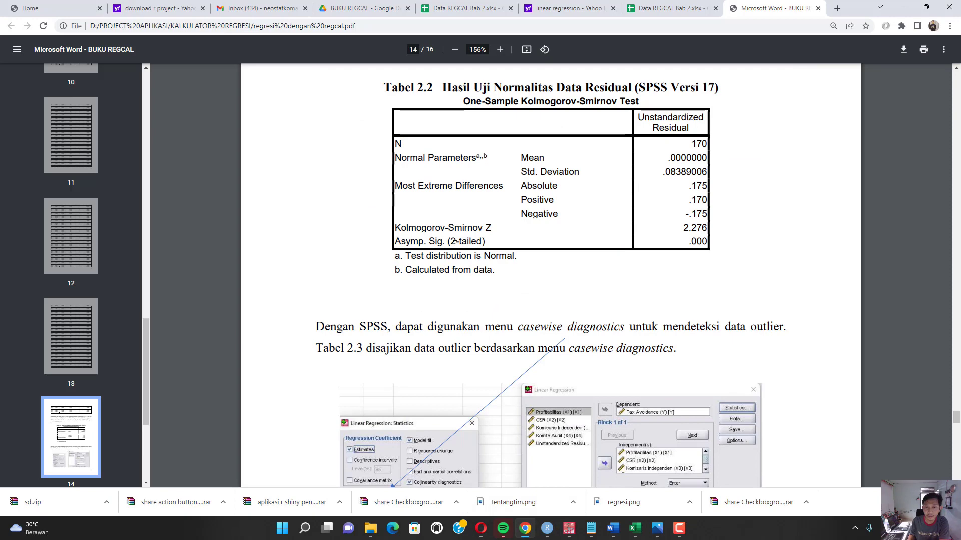
left_click_drag(454, 243, 709, 243)
scroll(709, 244, "up", 5)
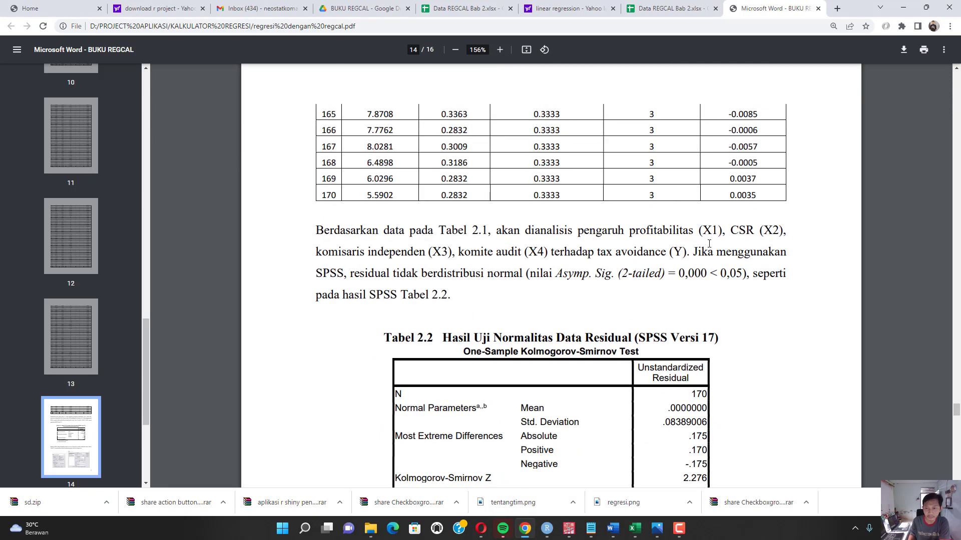
left_click_drag(605, 273, 737, 274)
left_click(705, 273)
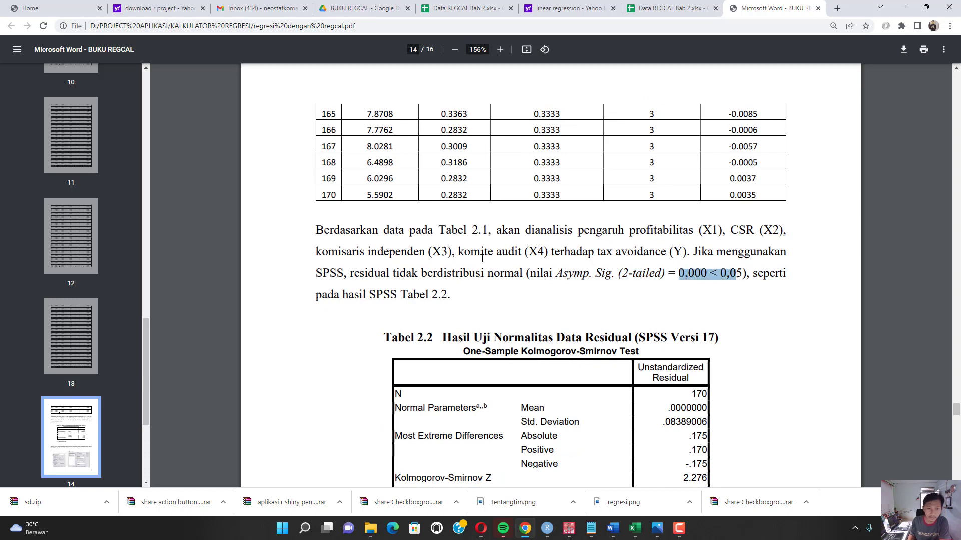
scroll(483, 259, "down", 1)
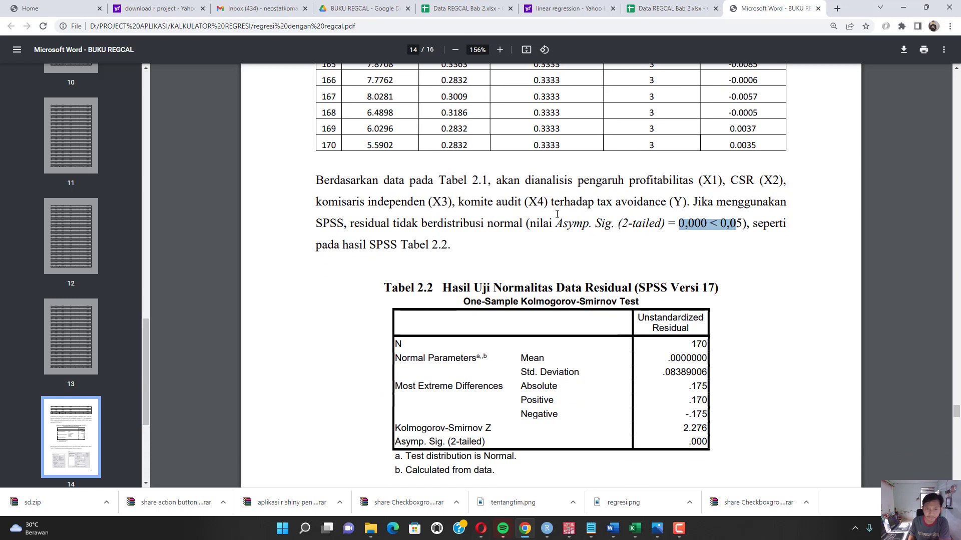
left_click_drag(369, 223, 505, 229)
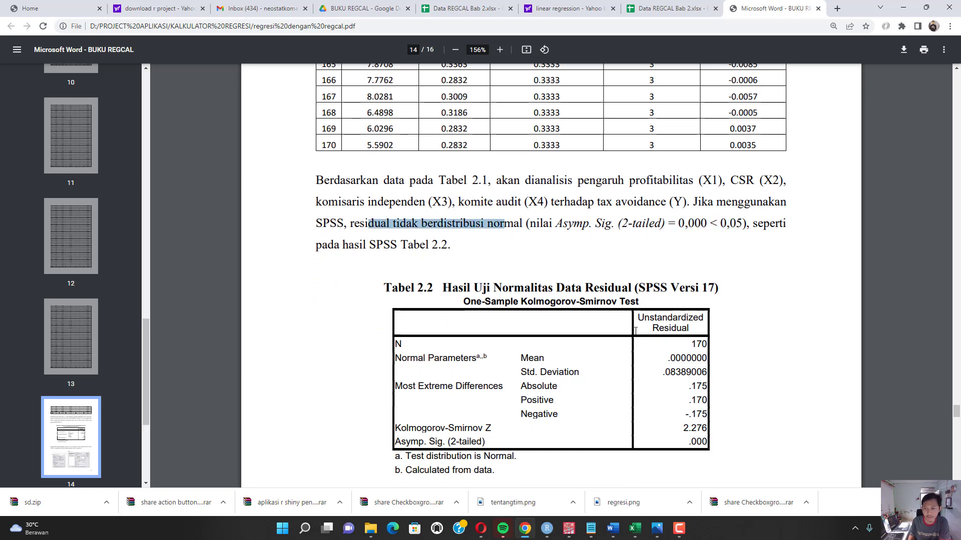
scroll(635, 332, "down", 2)
scroll(603, 303, "down", 2)
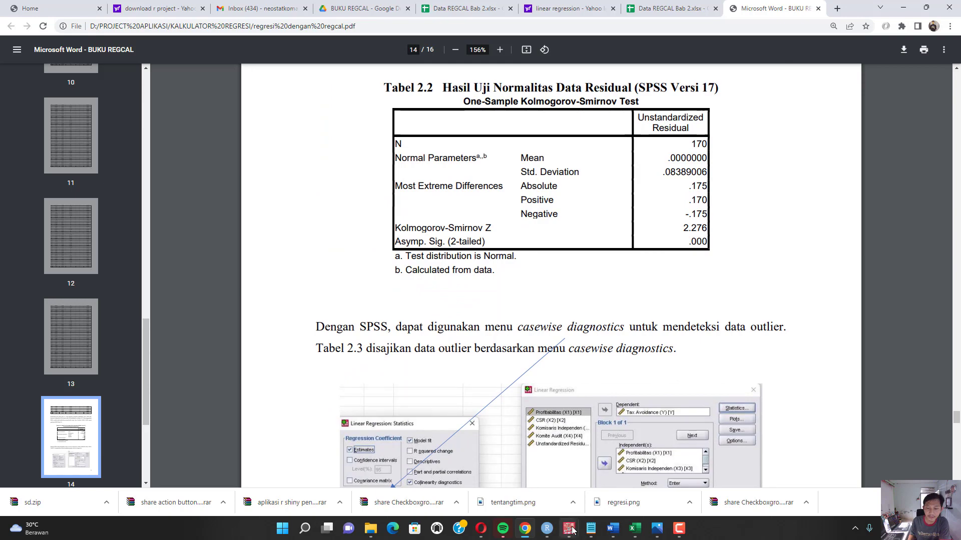
- Switch to the SPSS output viewer and examine the Casewise Diagnostics table of outlier cases
mouse_move(570, 525)
left_click(622, 500)
scroll(495, 362, "up", 15)
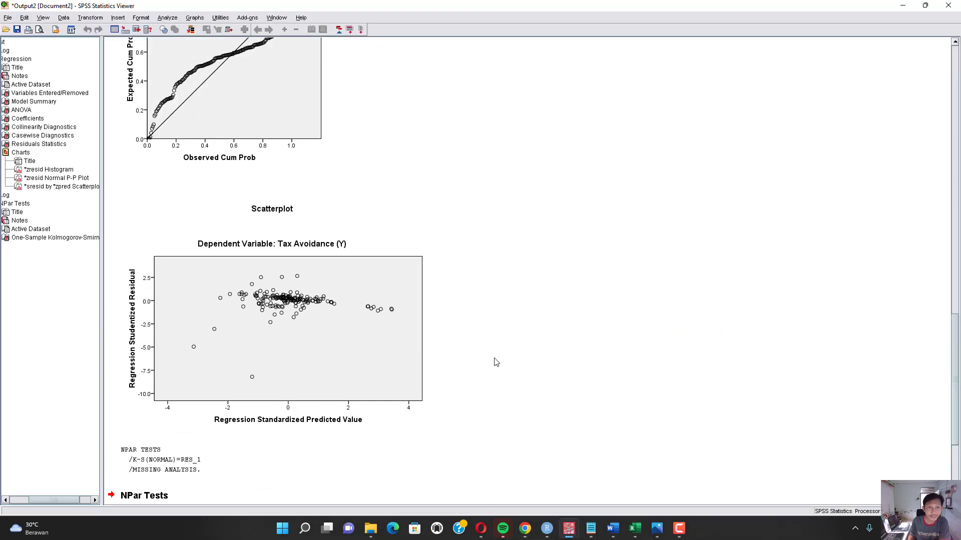
scroll(496, 362, "up", 3)
scroll(495, 362, "down", 4)
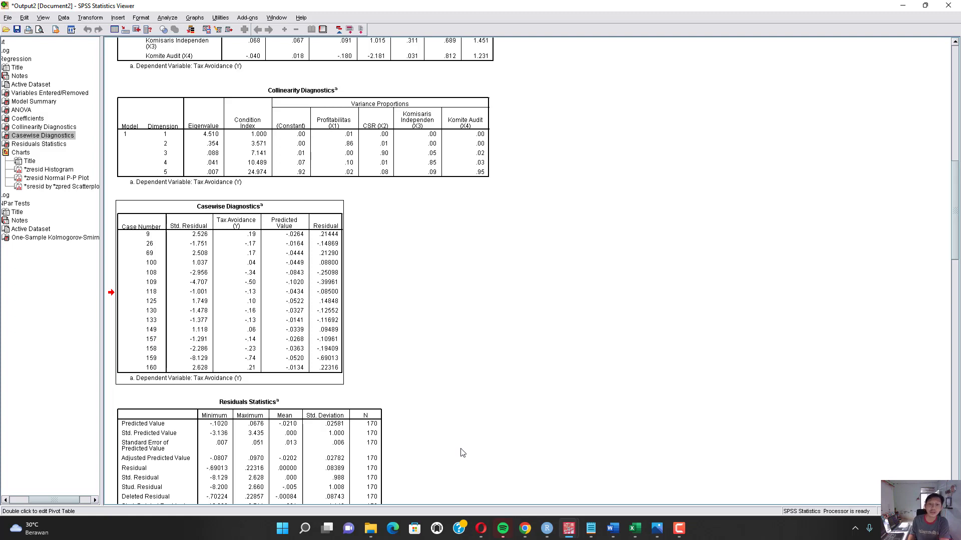
- Switch back to the PDF in Chrome and check the outlier cases listed in Tabel 2.3
left_click(525, 529)
scroll(561, 347, "down", 10)
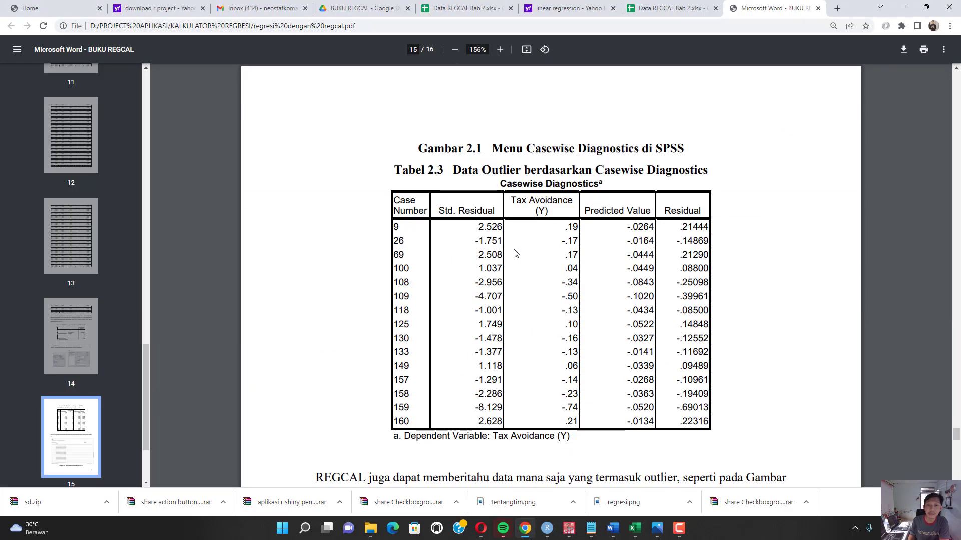
left_click_drag(401, 231, 706, 244)
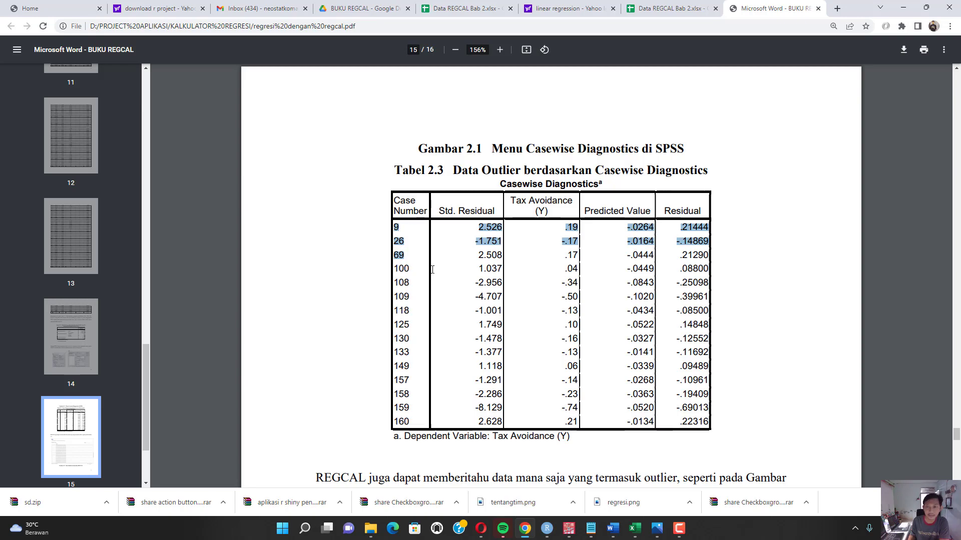
left_click(492, 173)
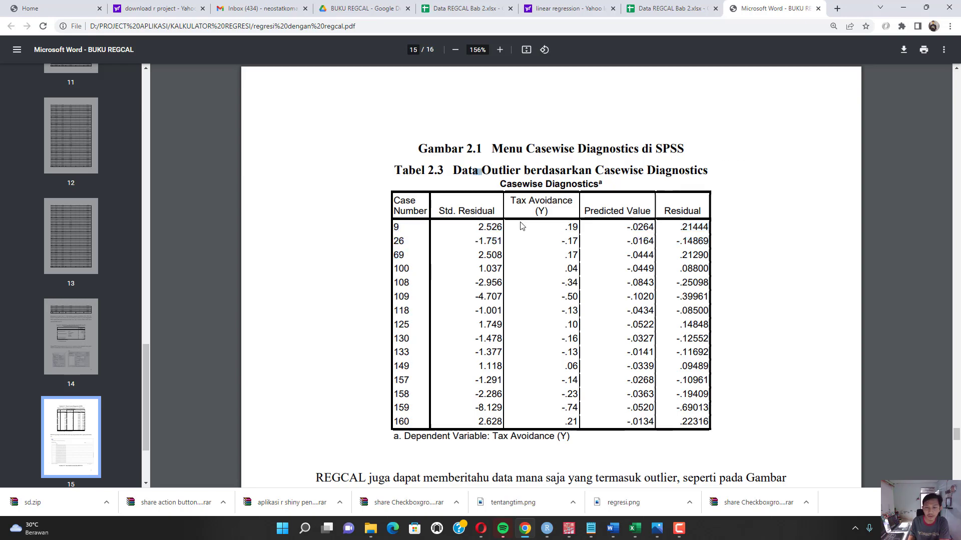
scroll(521, 226, "down", 5)
scroll(521, 226, "up", 3)
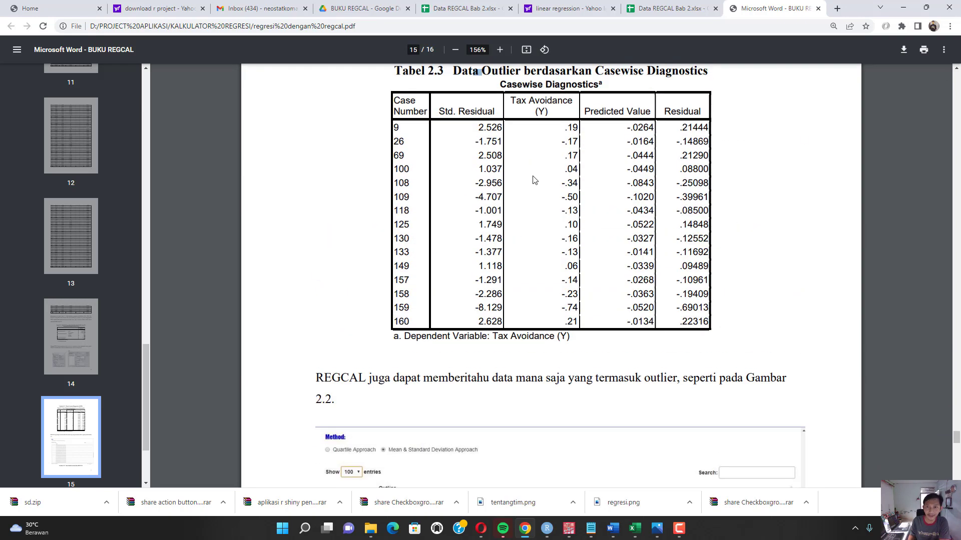
scroll(535, 180, "up", 2)
left_click_drag(436, 171, 502, 170)
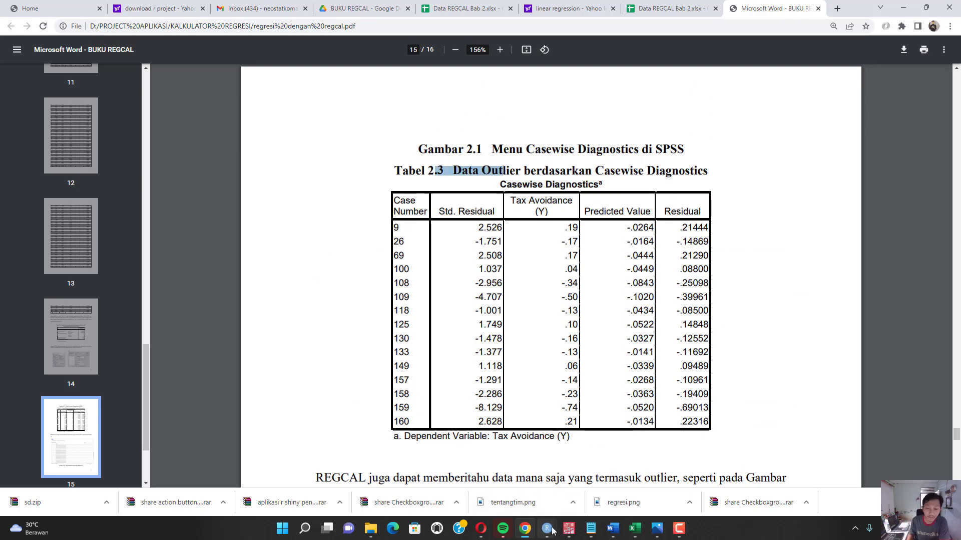
- Bring up the REGCAL windows, then switch to Excel and inspect the "data input bab 2" workbook from its first row
mouse_move(547, 529)
left_click(594, 475)
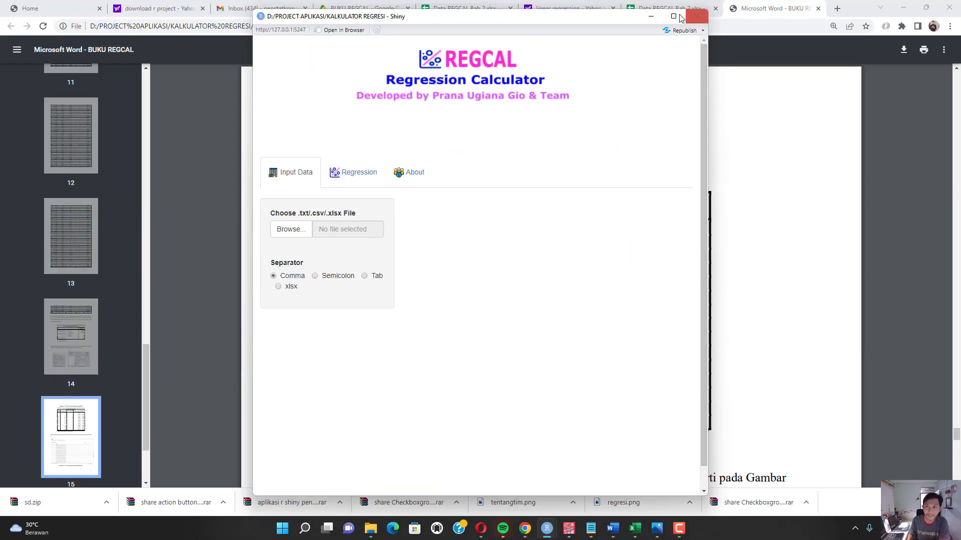
left_click(481, 528)
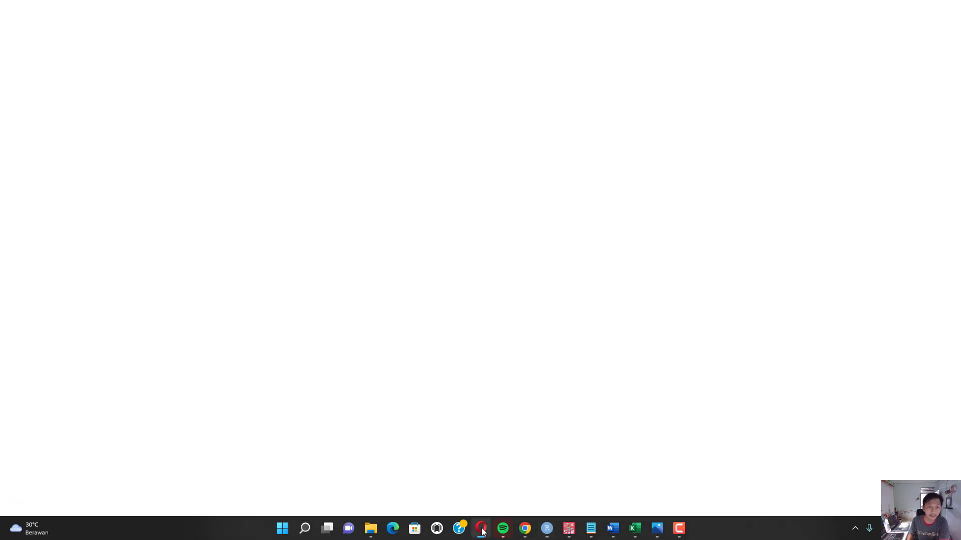
left_click(634, 528)
left_click(688, 478)
scroll(318, 255, "up", 20)
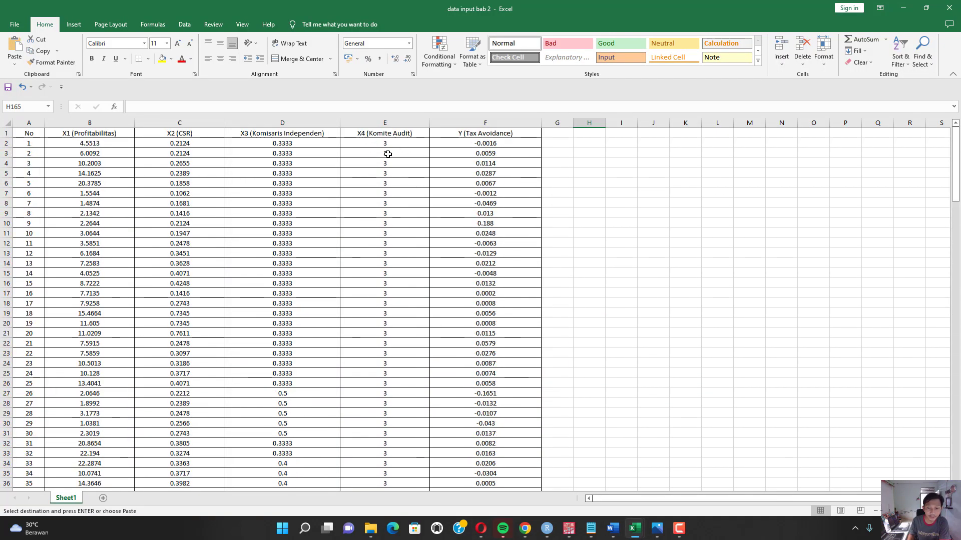
- Switch to the online REGCAL page in Opera and try to load data input bab 2.xlsx with the xlsx separator, closing the page after
left_click(480, 528)
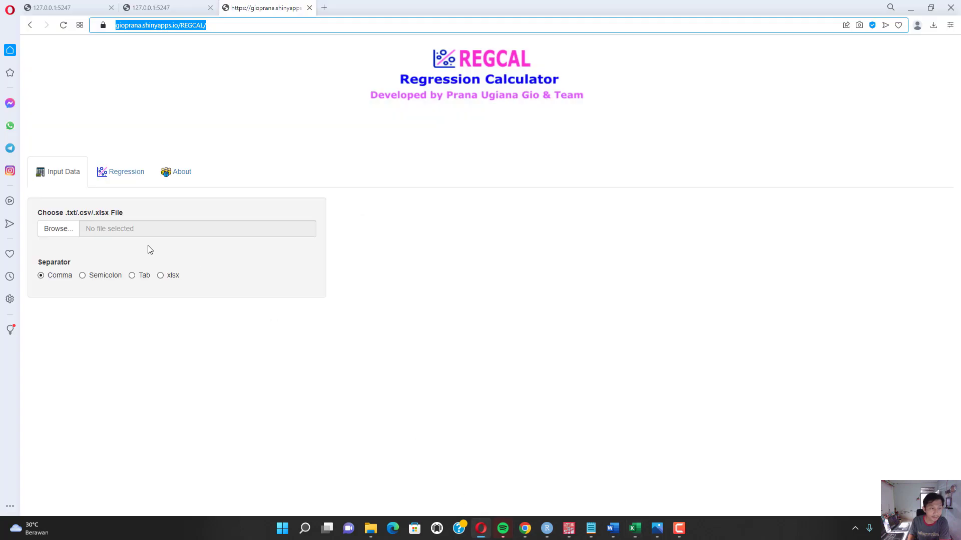
left_click(71, 229)
left_click(170, 357)
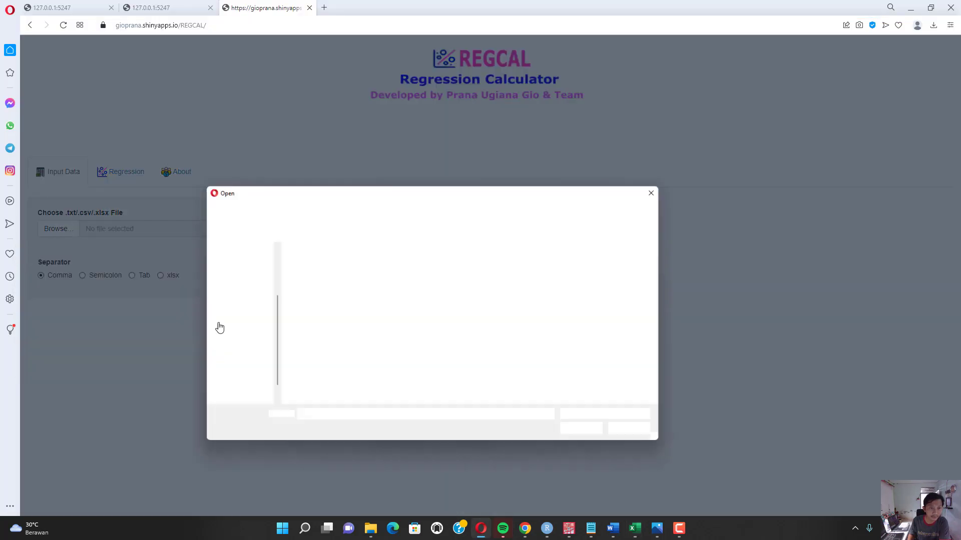
left_click(332, 326)
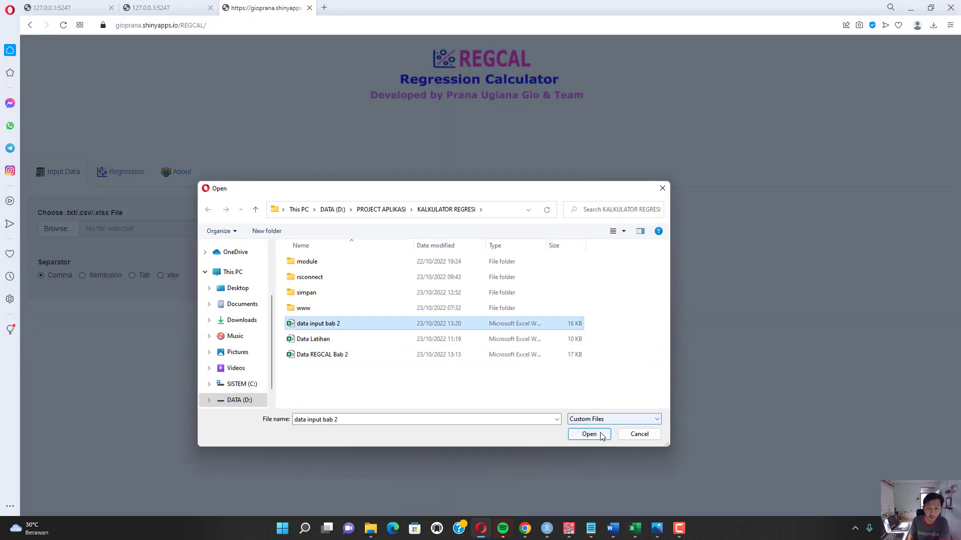
left_click(601, 435)
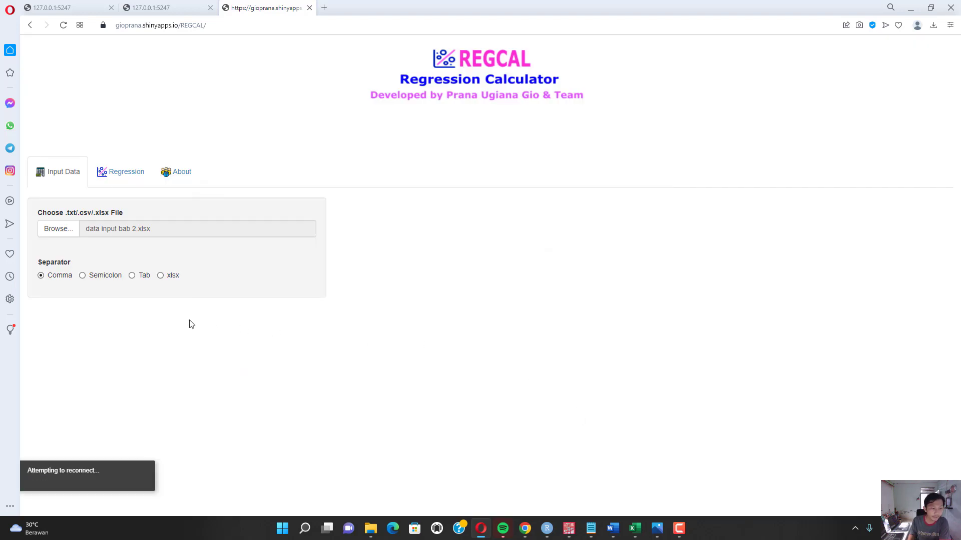
left_click(173, 280)
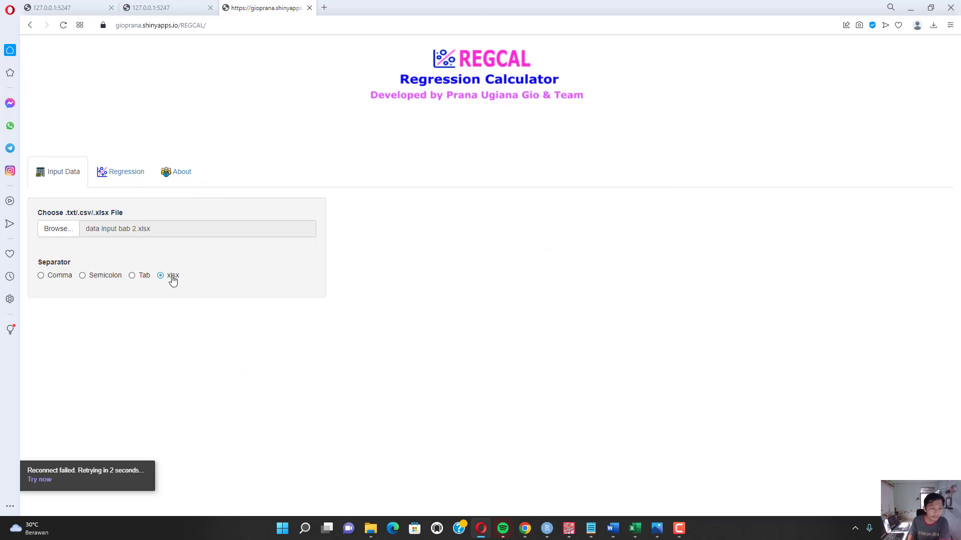
left_click(309, 7)
- Load data input bab 2.xlsx into the locally hosted REGCAL with the xlsx separator and look over the imported table
left_click(64, 231)
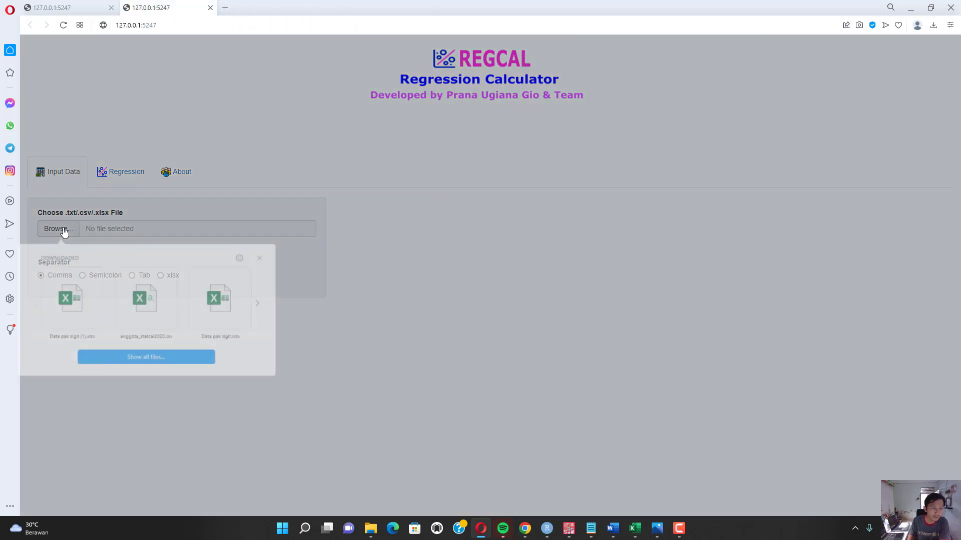
left_click(150, 357)
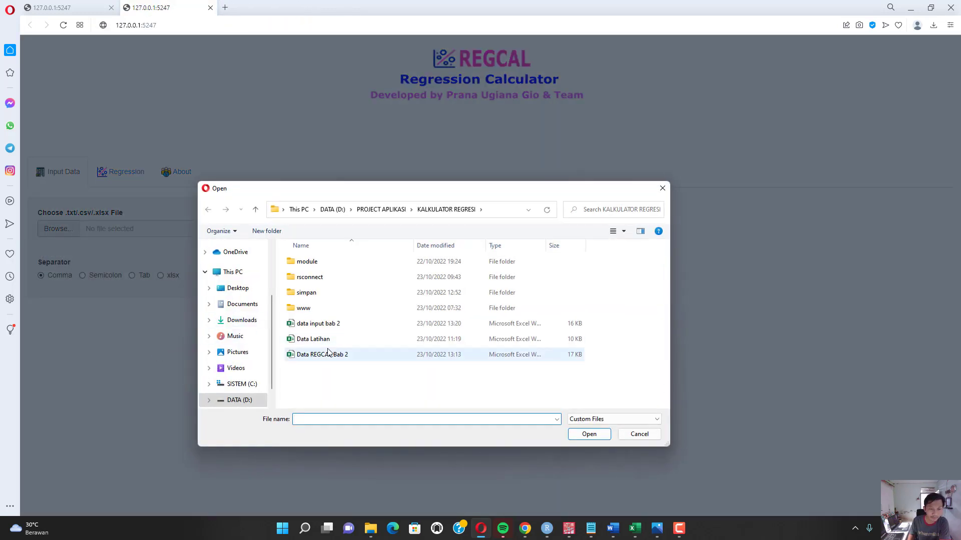
double_click(330, 324)
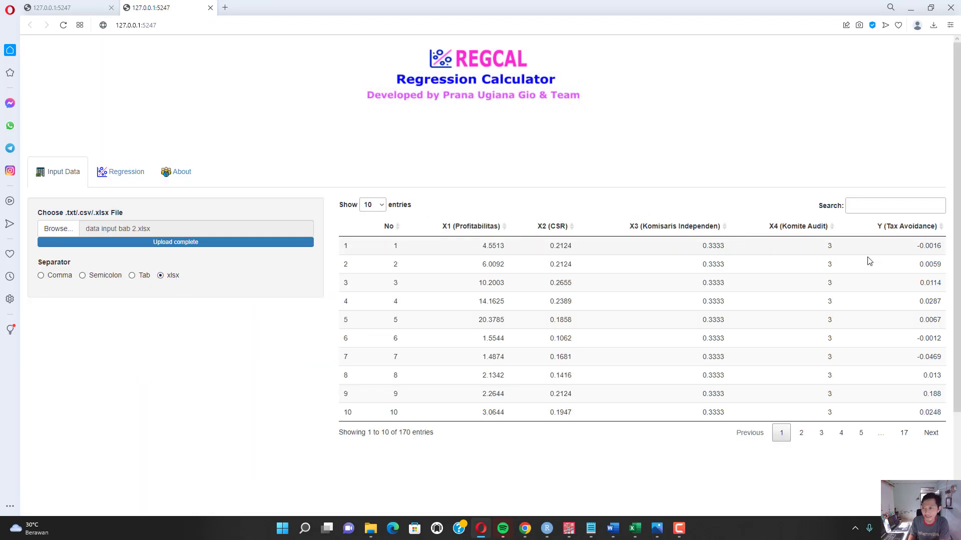
scroll(503, 250, "down", 2)
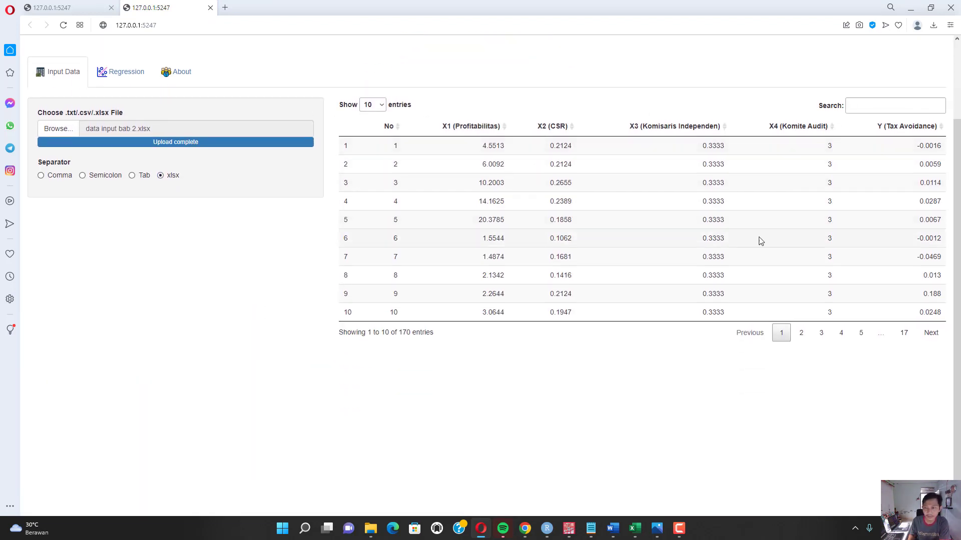
scroll(197, 188, "up", 2)
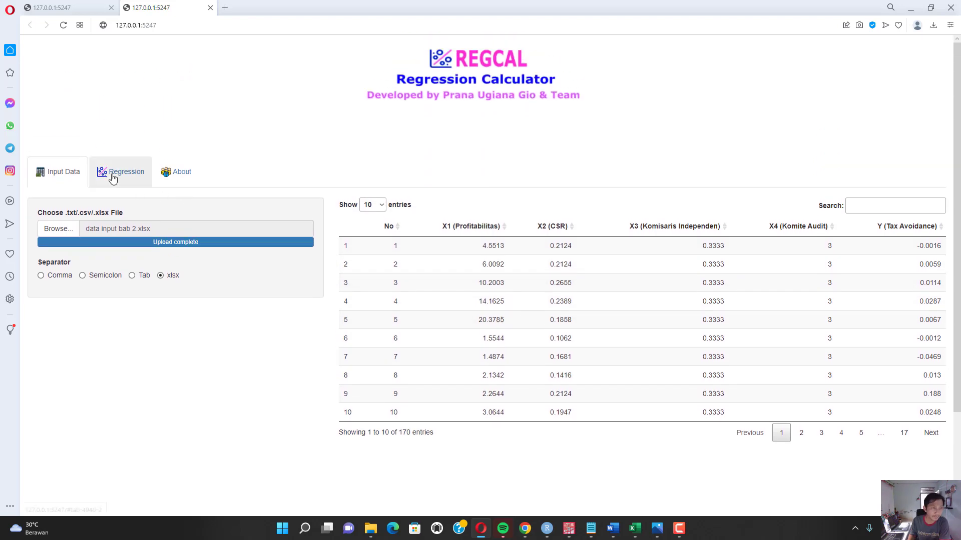
- Set up the regression with X1 (Profitabilitas), X2 (CSR), X3 (Komisaris Independen) and X4 (Komite Audit) as independent variables and Y (Tax Avoidance) as dependent
left_click(113, 178)
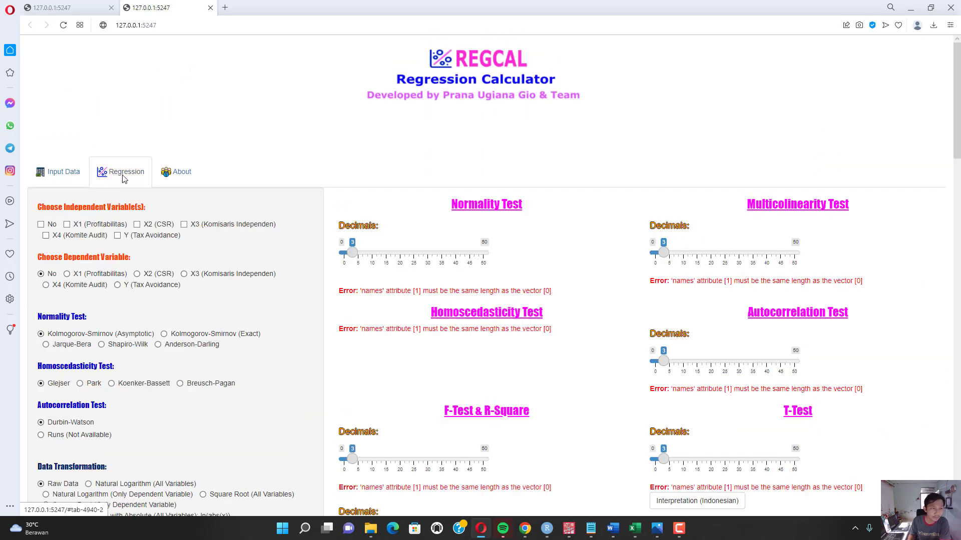
left_click(107, 224)
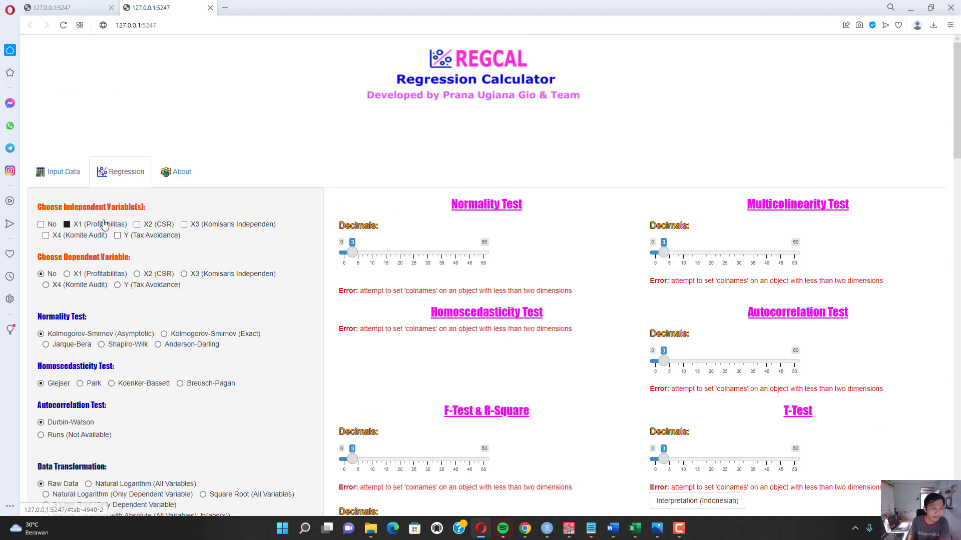
left_click(148, 226)
left_click(208, 228)
left_click(96, 236)
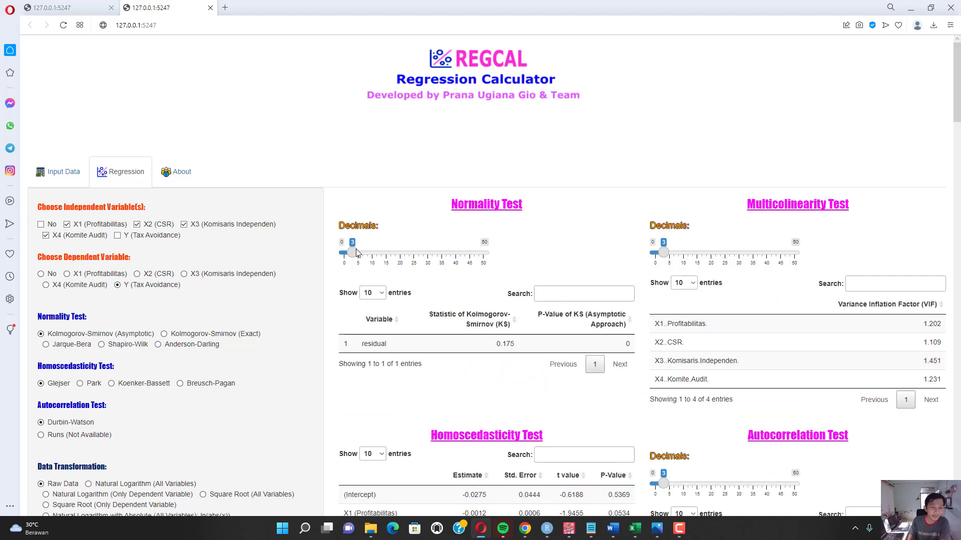
- Detect the residual outliers using the Mean & Standard Deviation Approach with a multiplier of 1
scroll(363, 252, "down", 8)
scroll(364, 251, "down", 2)
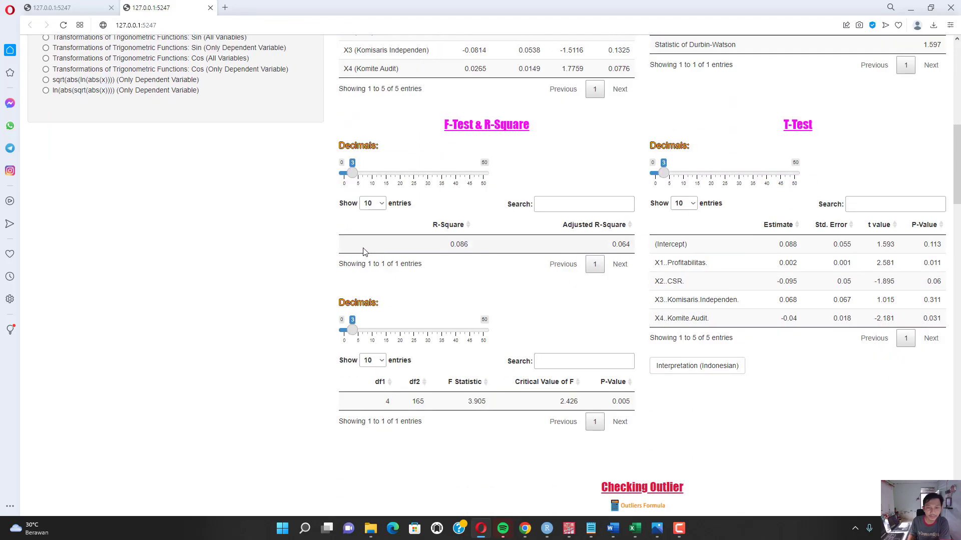
scroll(364, 252, "down", 13)
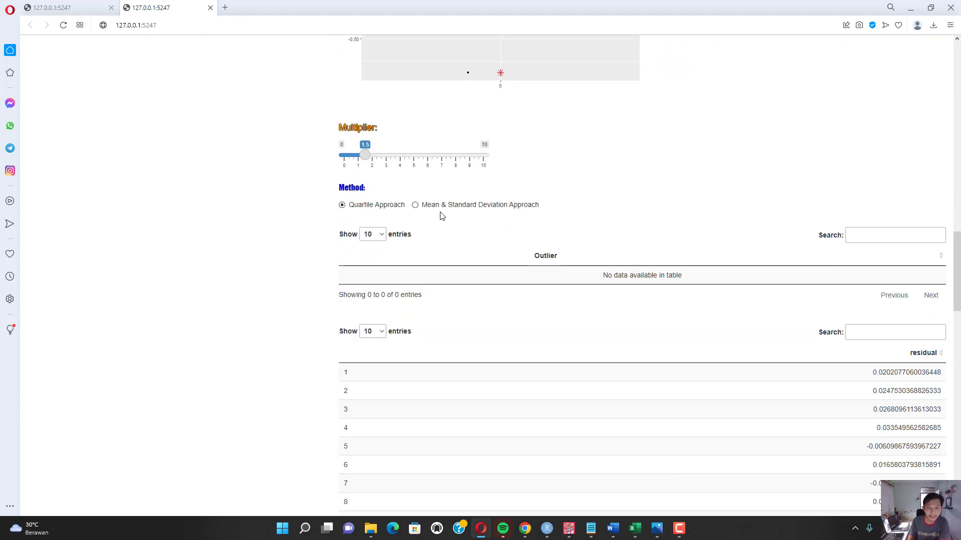
left_click(445, 209)
left_click_drag(364, 156, 357, 156)
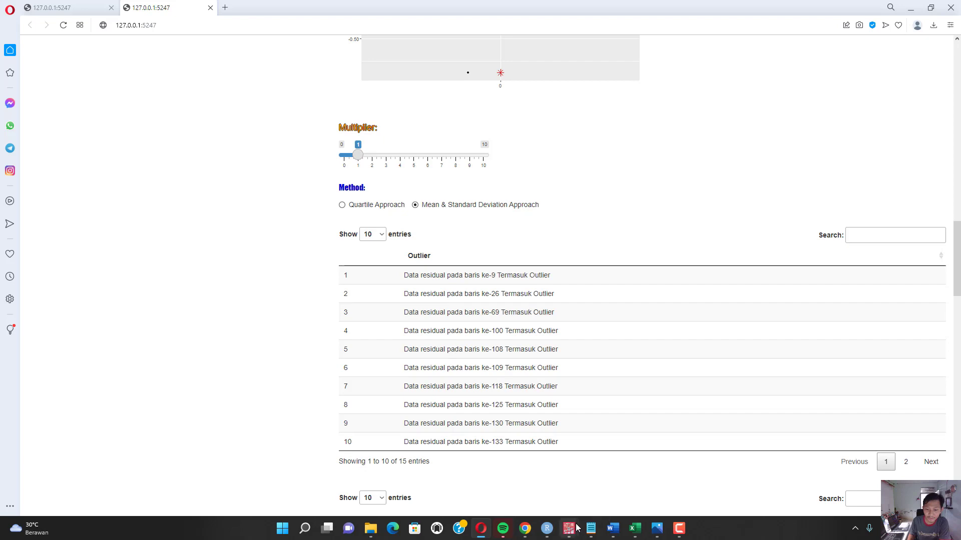
- Switch to the SPSS Data Editor and check the casewise diagnostics threshold in the linear regression statistics settings, closing them without changes
mouse_move(569, 528)
left_click(514, 479)
left_click(121, 18)
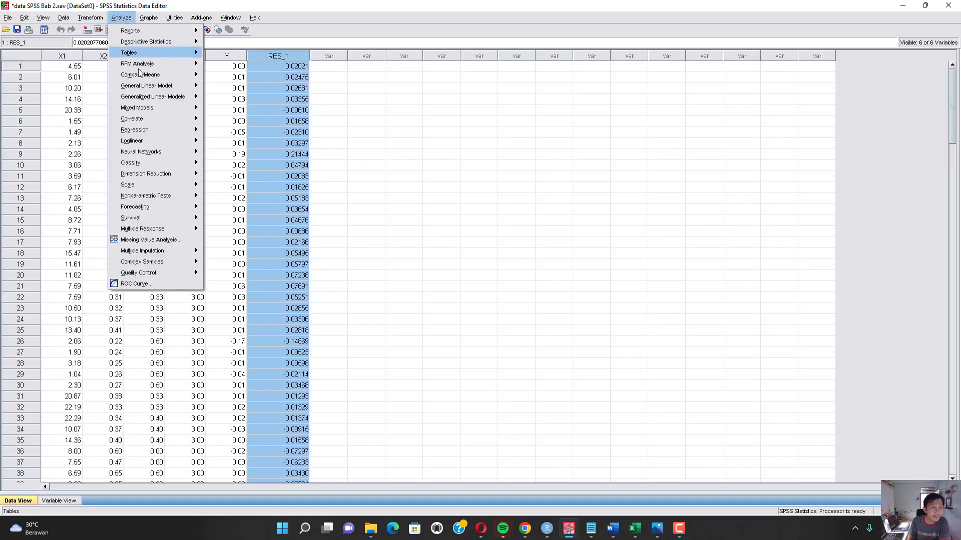
mouse_move(180, 130)
left_click(216, 130)
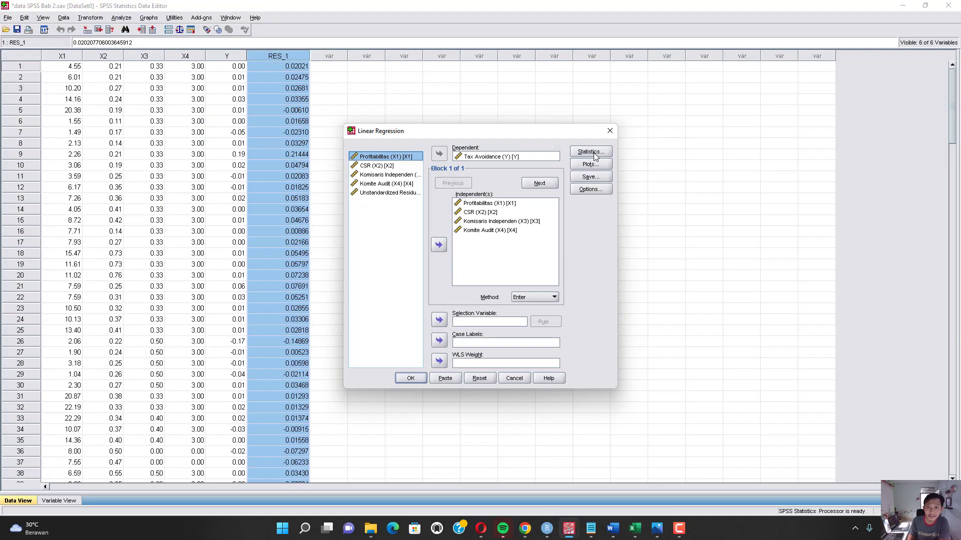
left_click(591, 152)
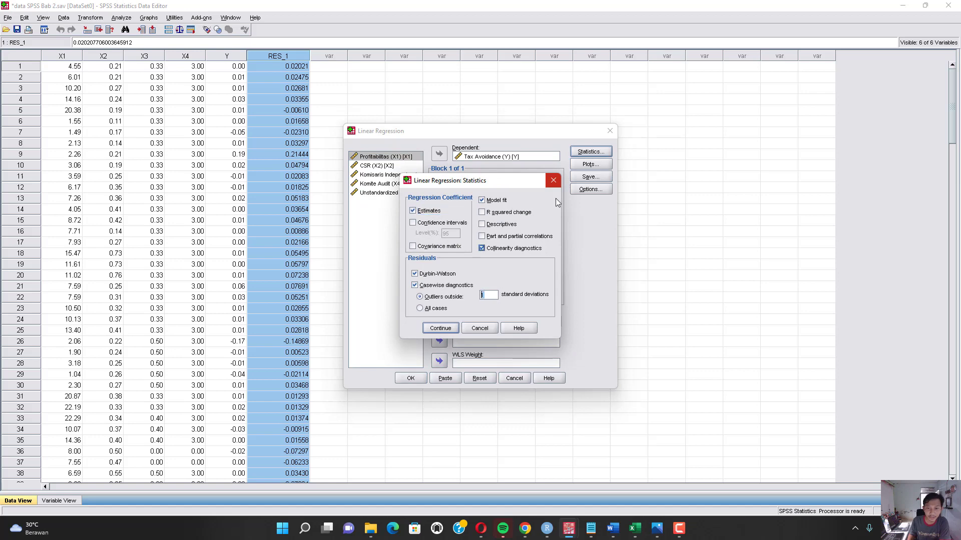
left_click(553, 180)
left_click(609, 131)
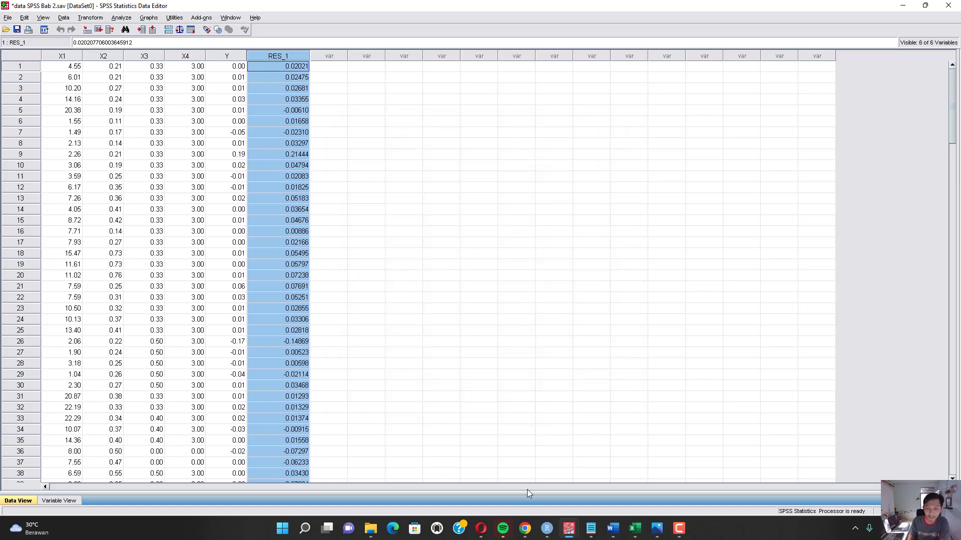
- Switch back to REGCAL in Opera and show 100 entries in the Outlier table
left_click(480, 527)
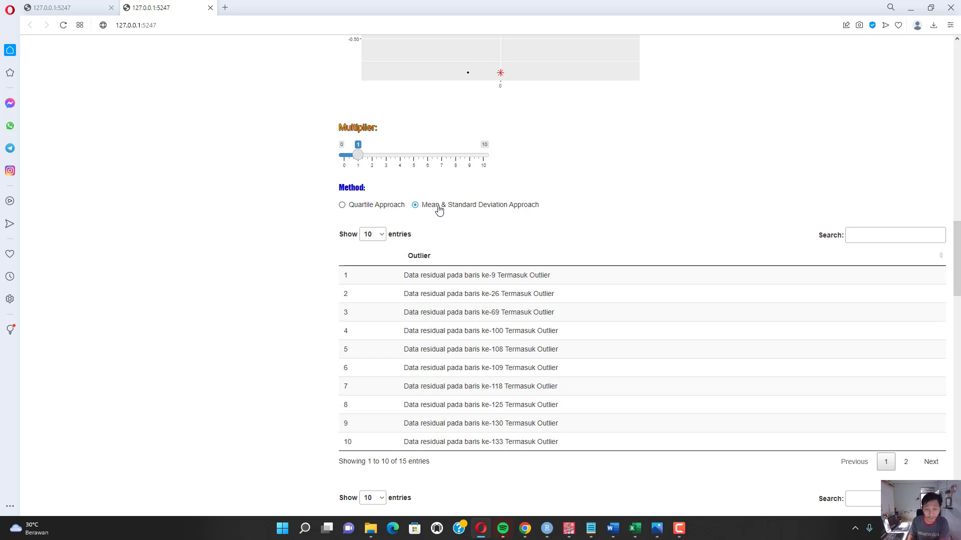
left_click(380, 234)
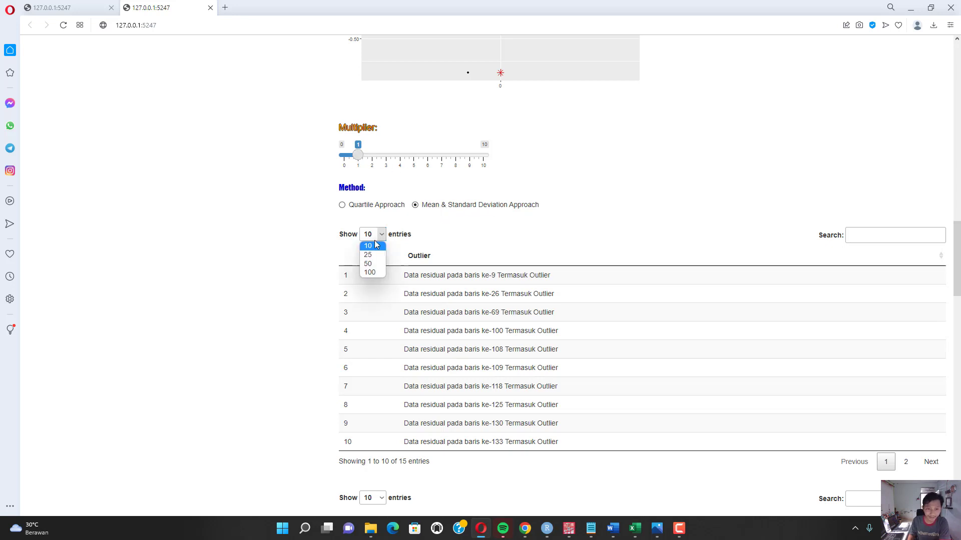
left_click(373, 273)
scroll(283, 266, "down", 3)
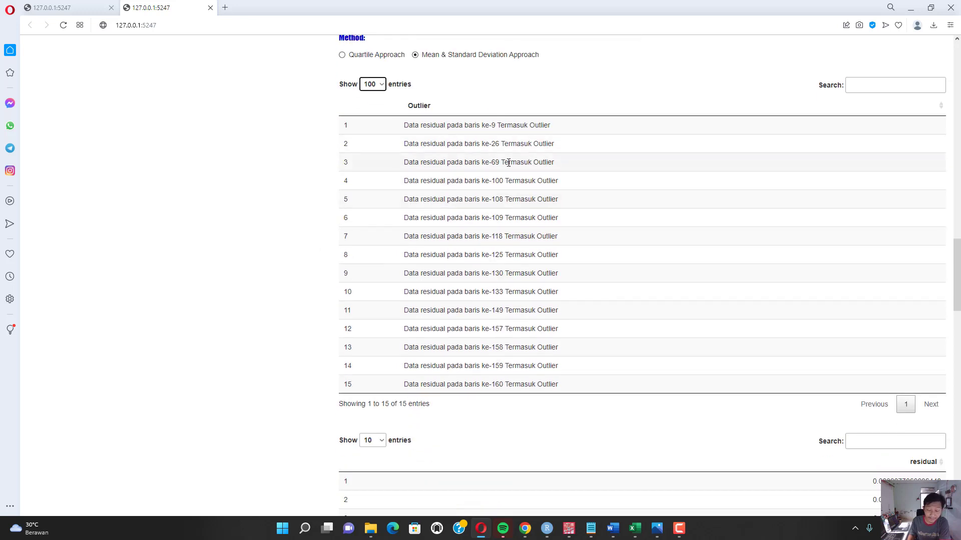
- Highlight the first ten entries of the Outlier table, from data row 9 through data row 133
left_click(517, 125)
left_click(517, 142)
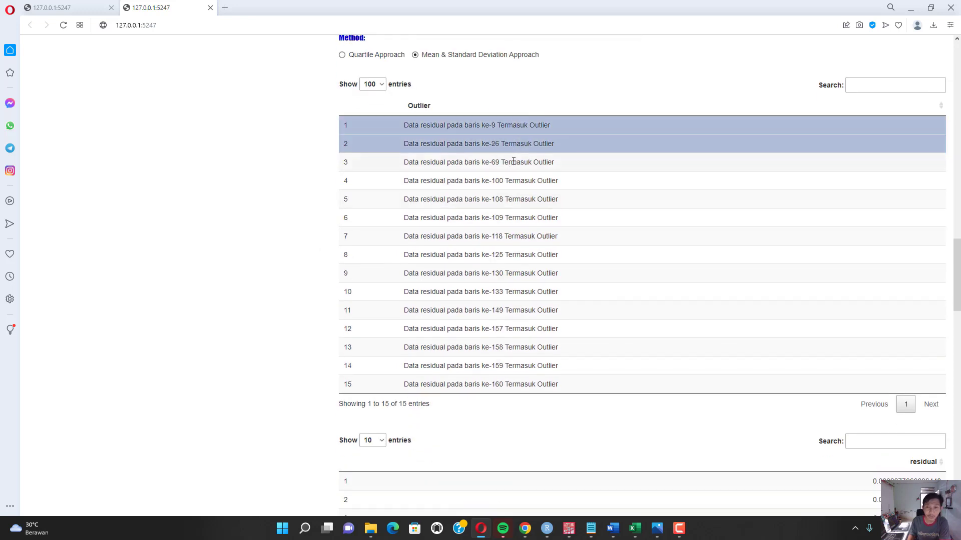
left_click(514, 161)
left_click(506, 181)
left_click(506, 199)
left_click(506, 217)
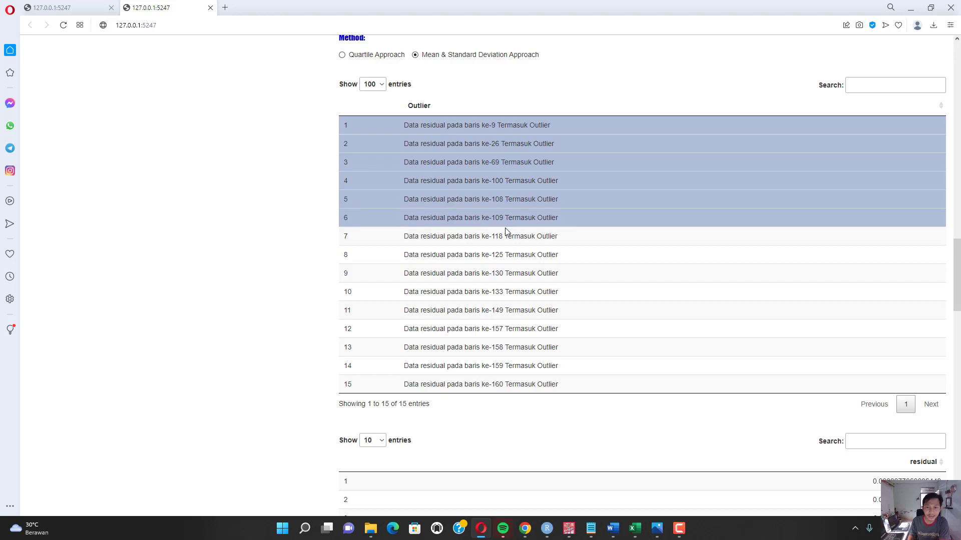
left_click(506, 236)
left_click(506, 255)
left_click(508, 273)
left_click(508, 292)
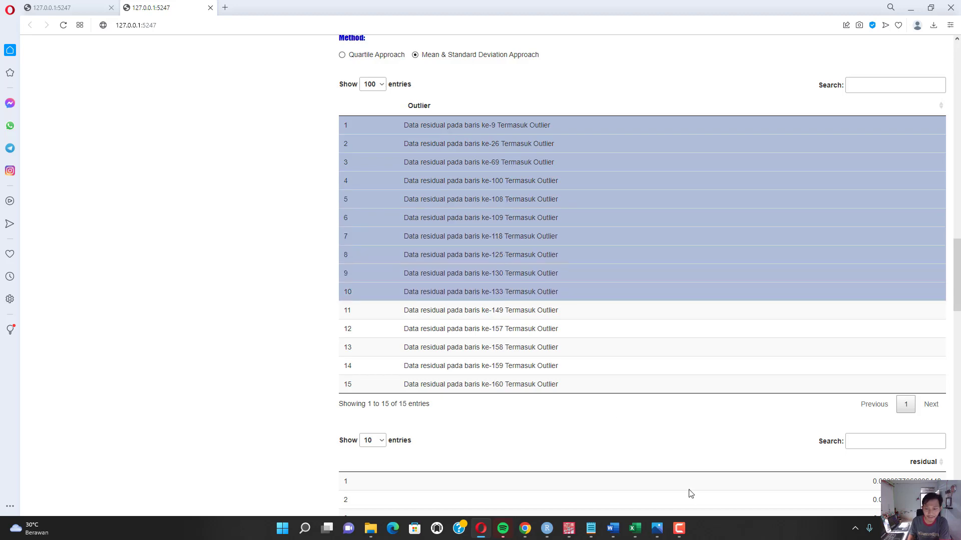
- Place the SPSS output viewer in a smaller window beside REGCAL's Outlier table and compare its Casewise Diagnostics cases
mouse_move(584, 527)
left_click(620, 470)
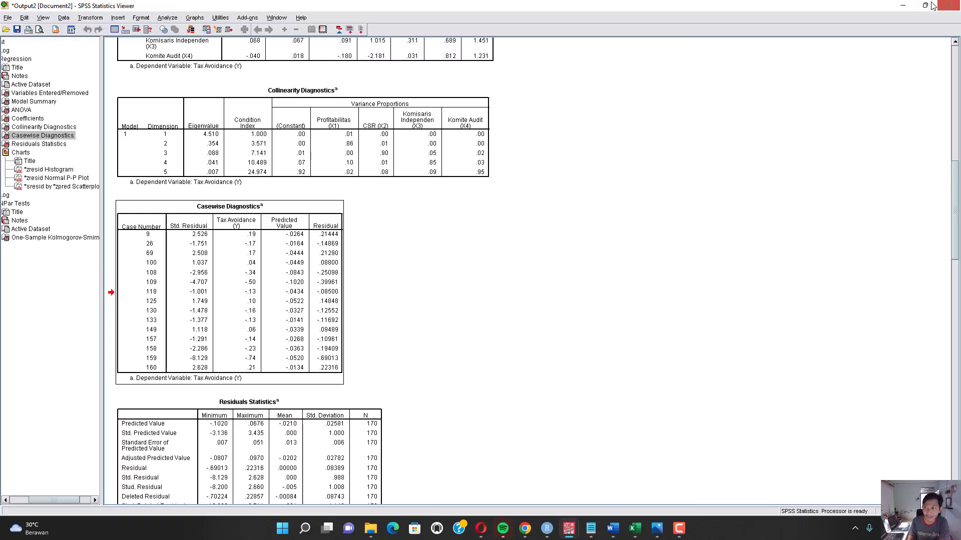
left_click(927, 4)
left_click_drag(533, 98, 901, 62)
scroll(807, 299, "down", 3)
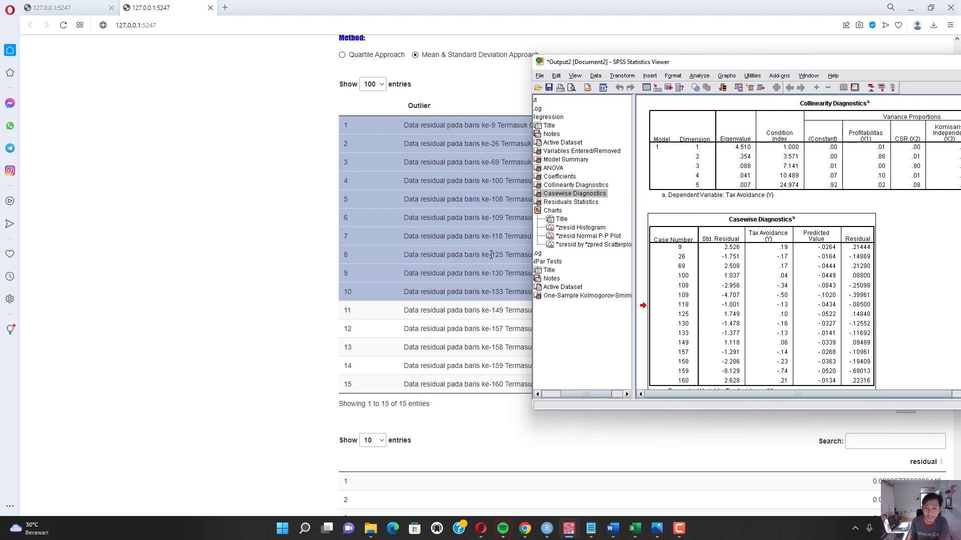
scroll(715, 342, "down", 3)
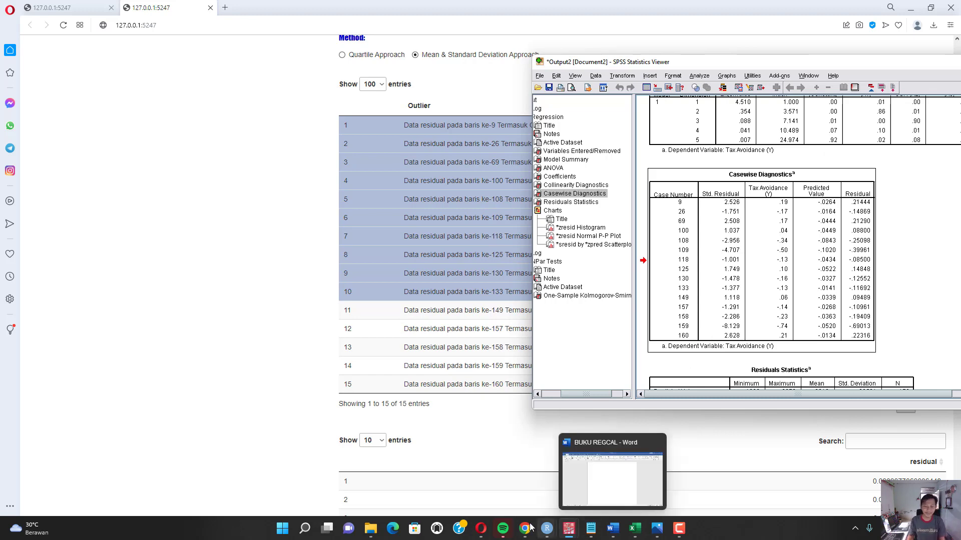
- Switch to the REGCAL PDF in Chrome and review the outlier detection conclusion and the cases listed in Tabel 2.3
mouse_move(524, 528)
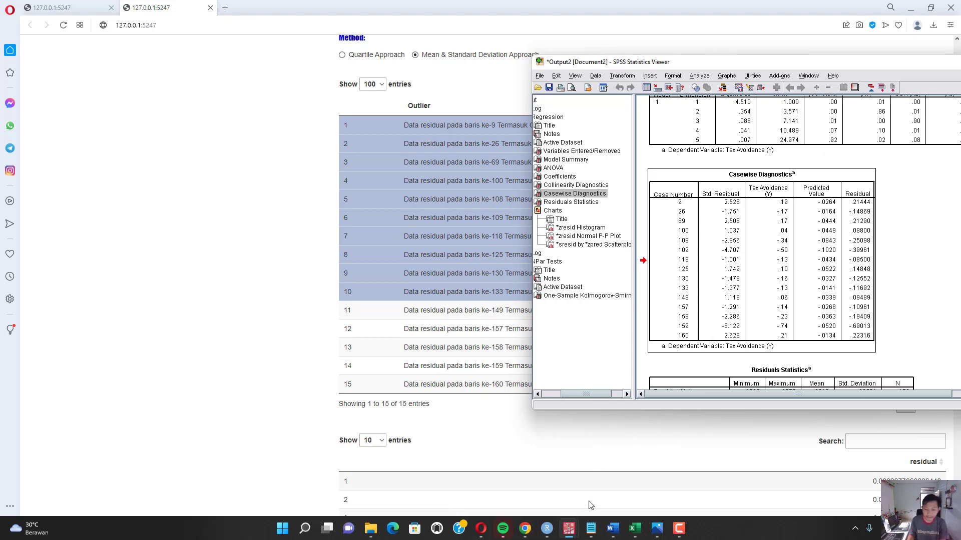
left_click(525, 529)
scroll(518, 407, "down", 5)
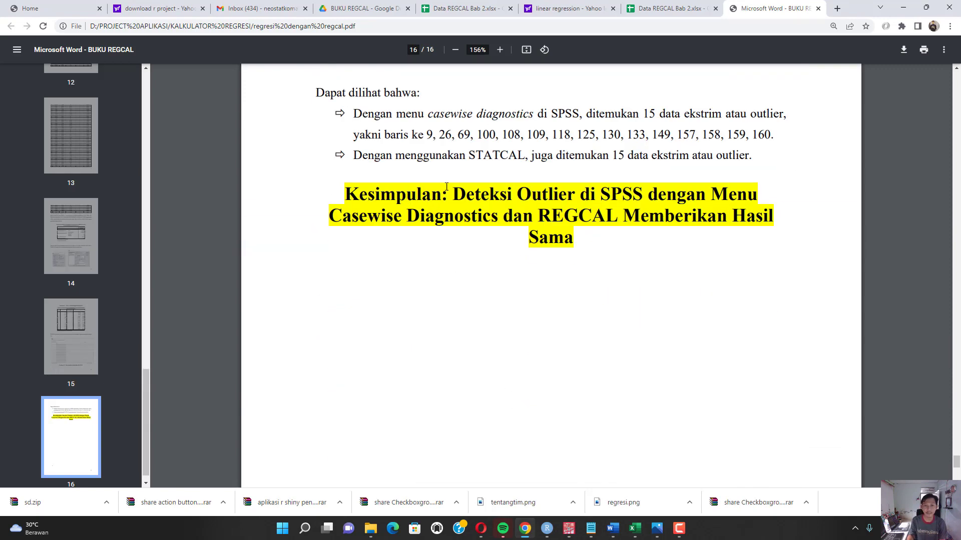
left_click_drag(446, 187, 657, 195)
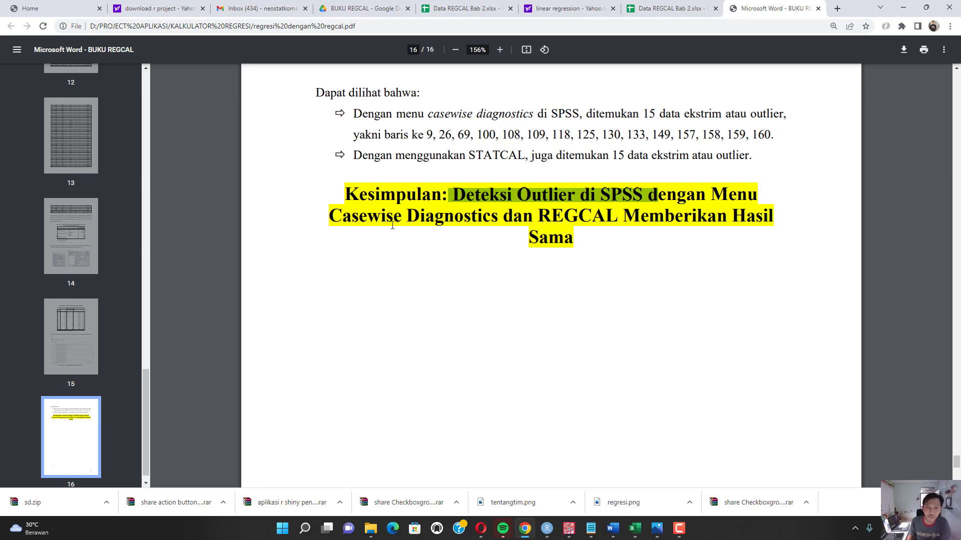
left_click_drag(367, 216, 618, 216)
scroll(720, 242, "up", 12)
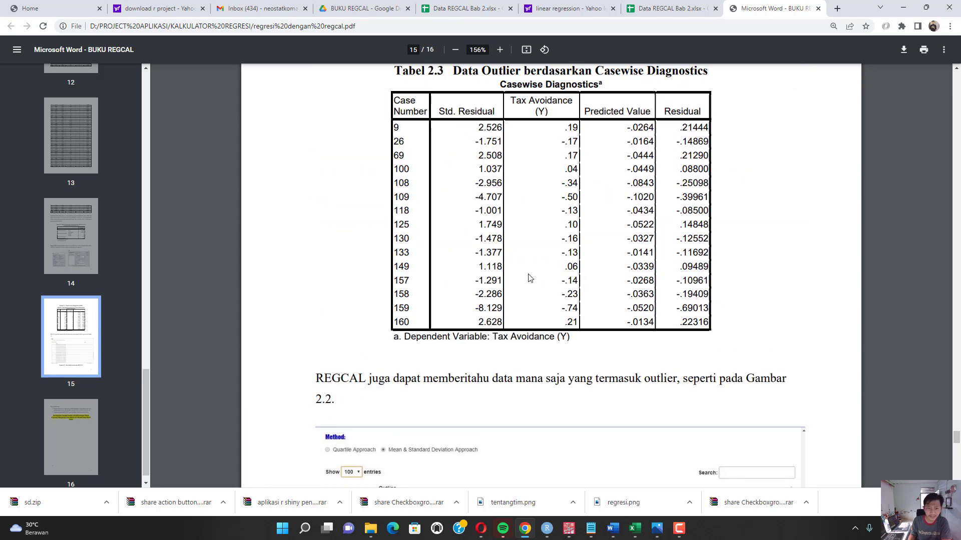
left_click(403, 146)
mouse_move(569, 529)
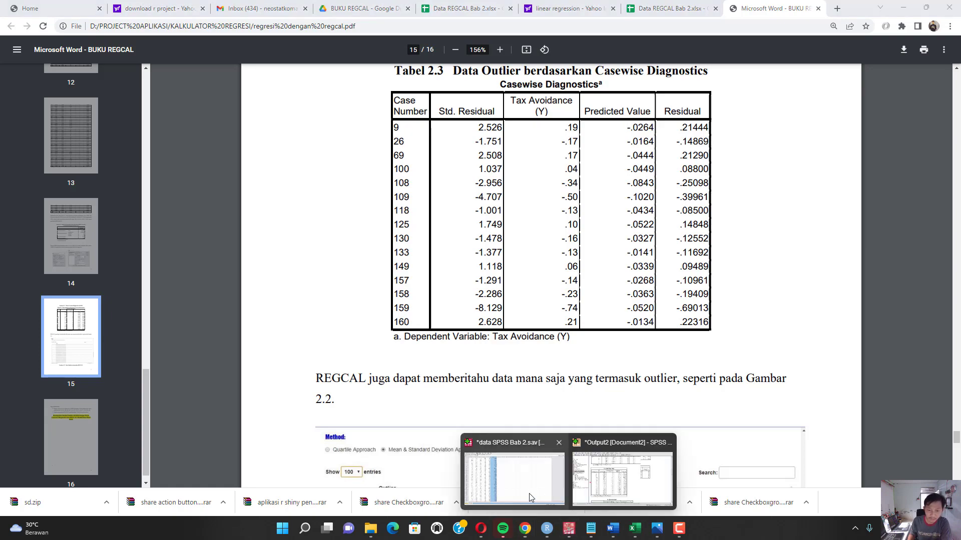
left_click(532, 495)
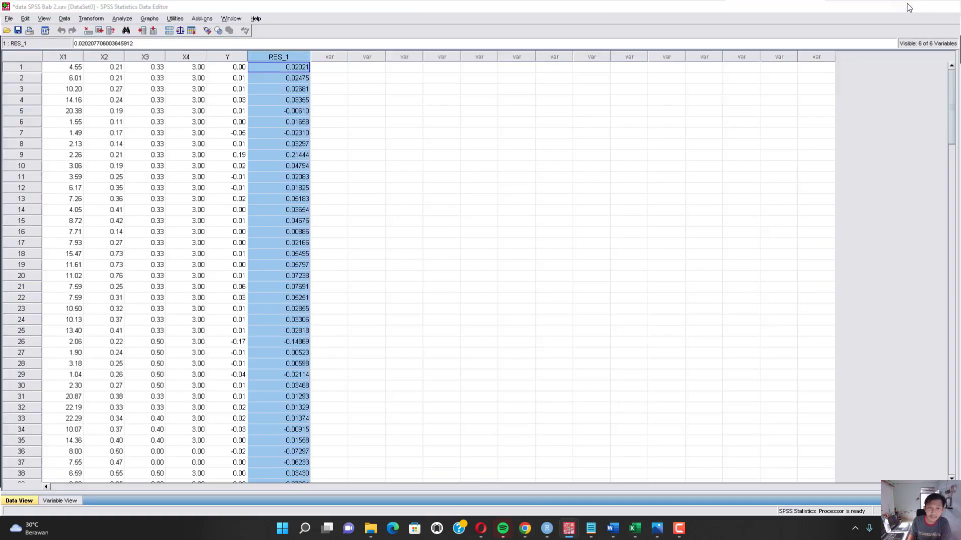
left_click(908, 8)
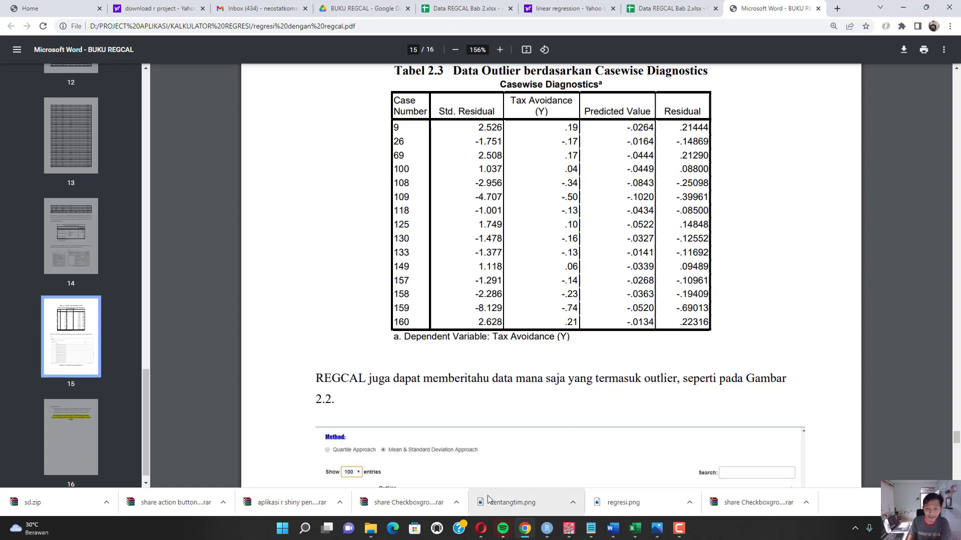
- Switch to REGCAL in Opera and highlight the residual's Kolmogorov-Smirnov p-value in the Normality Test table
left_click(485, 529)
scroll(245, 234, "up", 7)
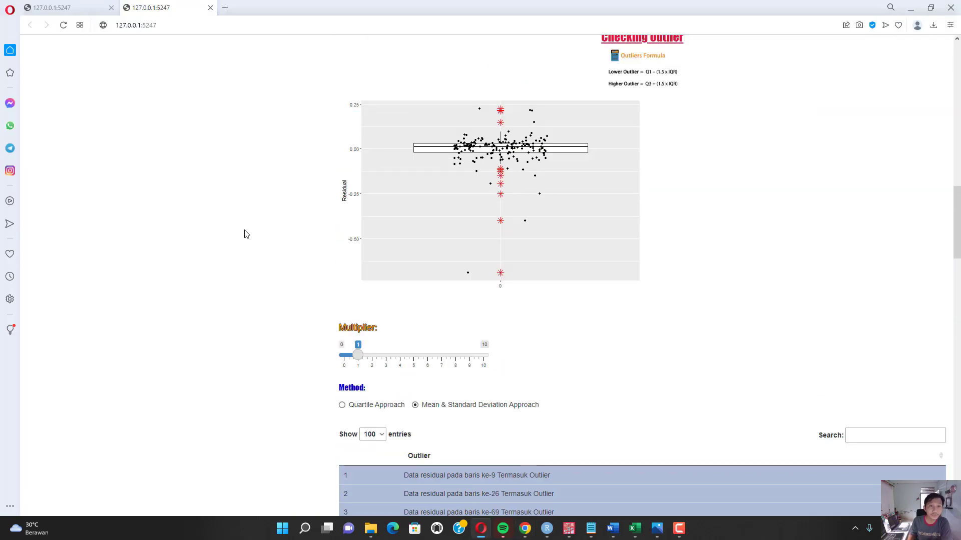
scroll(245, 234, "up", 15)
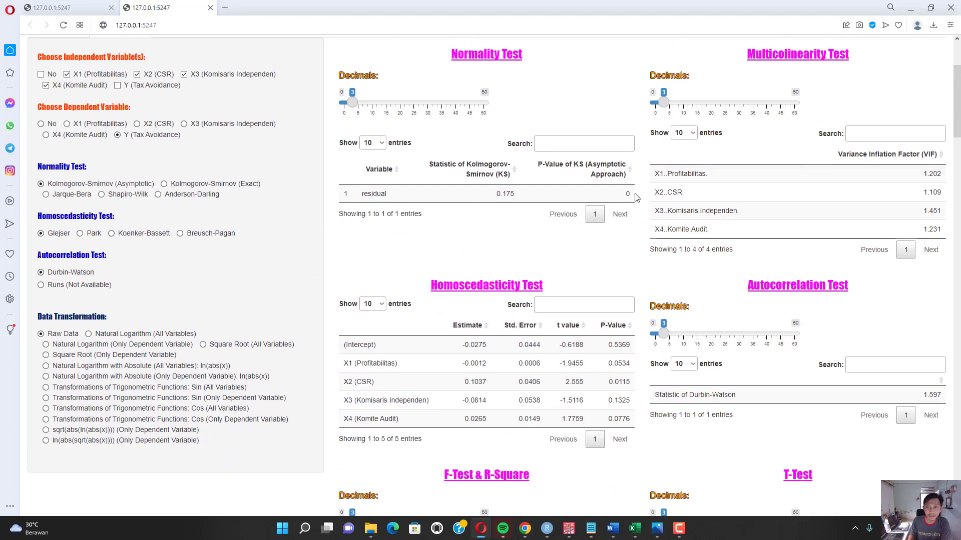
double_click(628, 195)
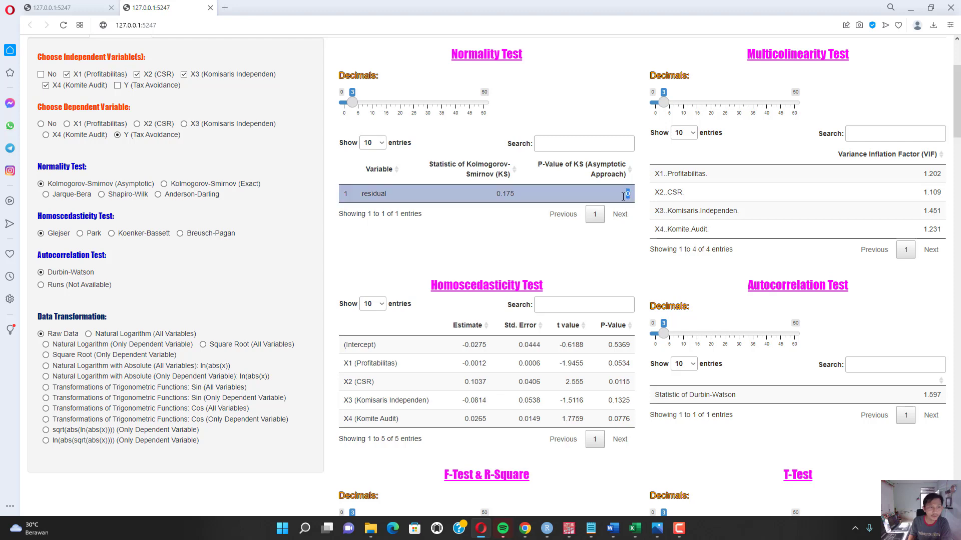
- Try the data transformations Natural Logarithm (All Variables), Natural Logarithm (Only Dependent Variable) and Square Root (All Variables), checking the test results
left_click(139, 338)
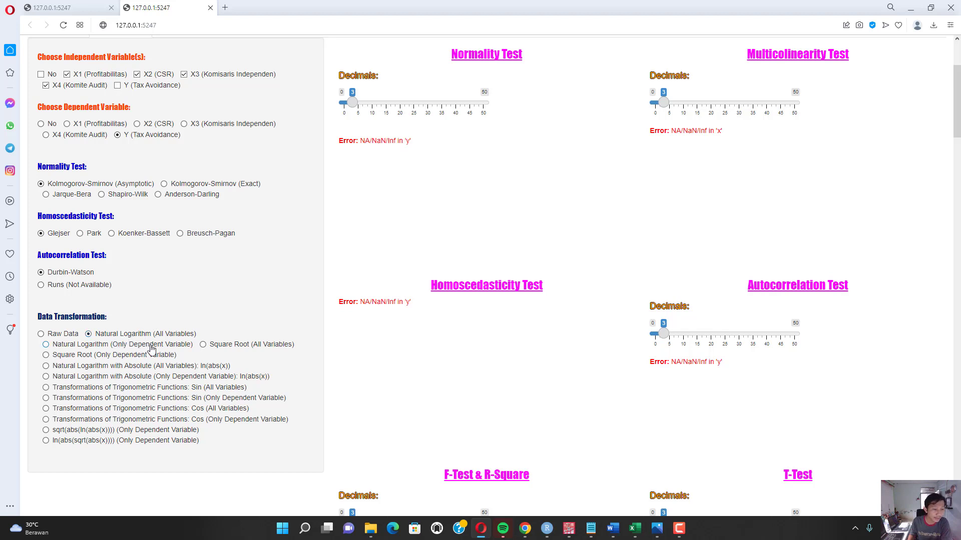
scroll(209, 339, "up", 1)
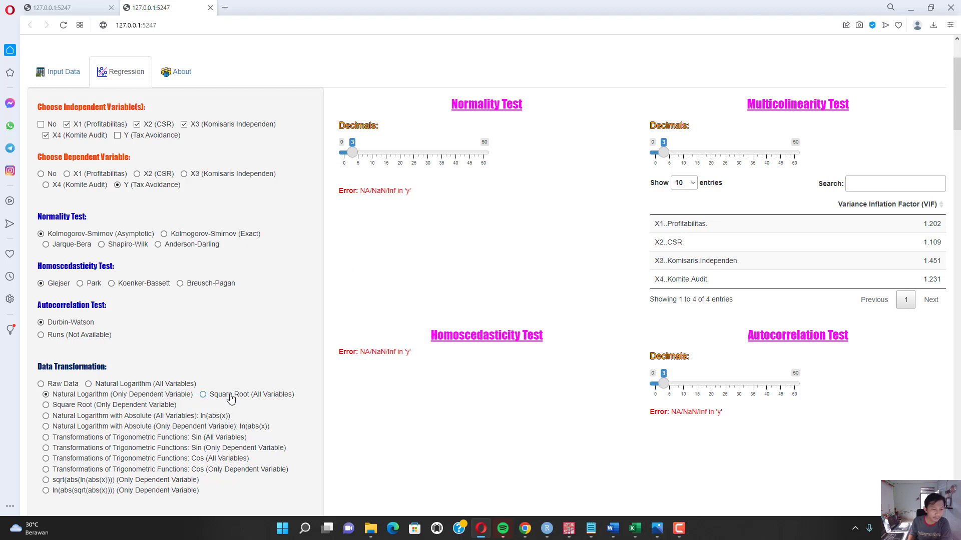
scroll(265, 376, "up", 3)
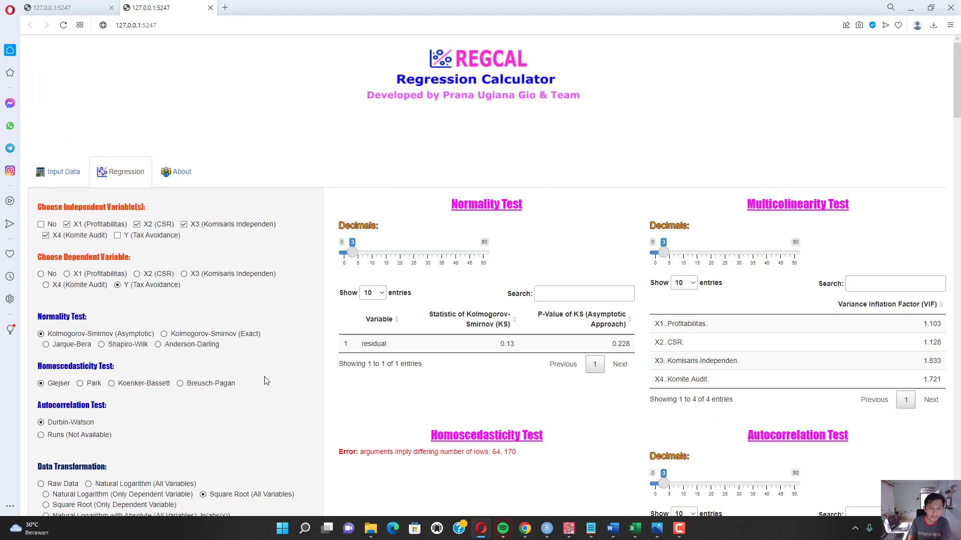
scroll(267, 382, "down", 1)
scroll(266, 381, "down", 1)
scroll(560, 314, "down", 1)
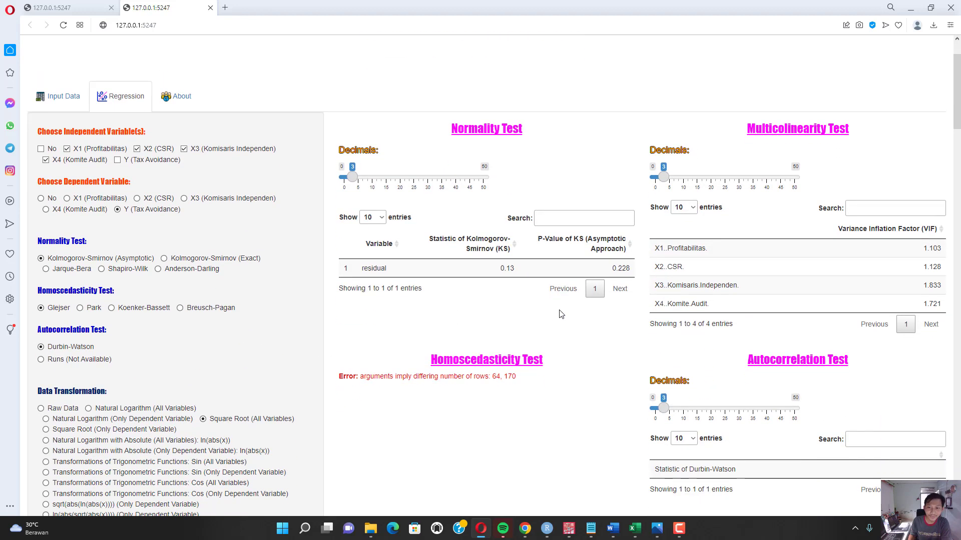
scroll(198, 334, "down", 2)
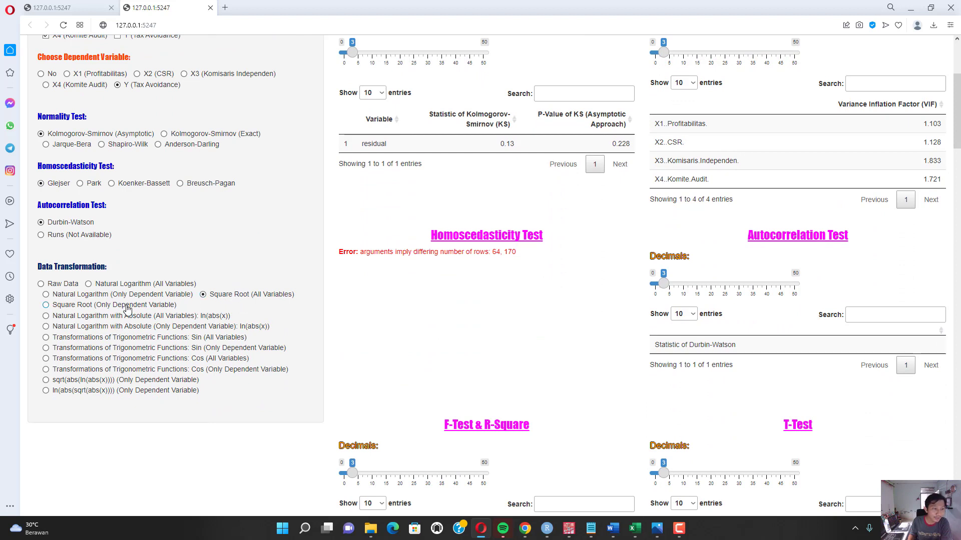
- Apply the Square Root (Only Dependent Variable) transformation and highlight the p-value in the Normality Test table
scroll(130, 308, "up", 1)
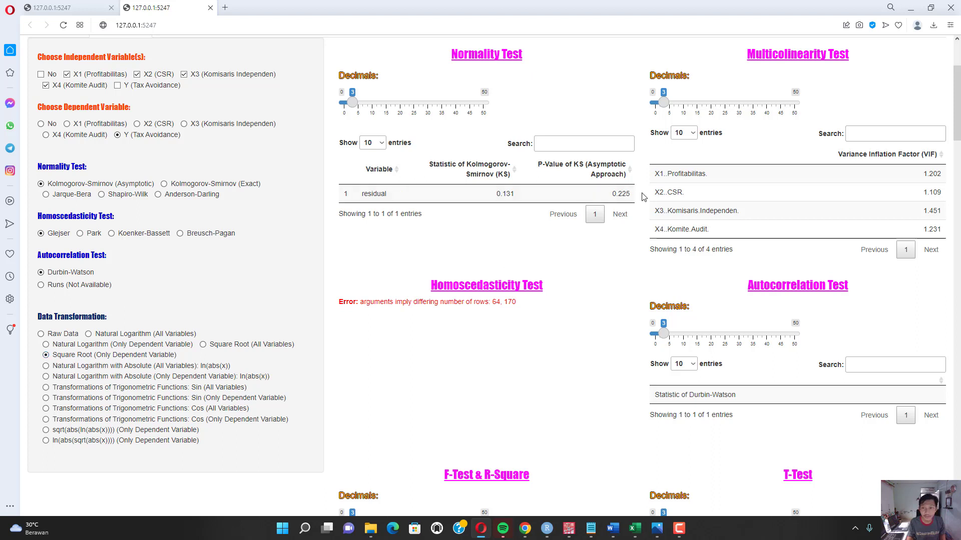
left_click(615, 194)
left_click_drag(612, 194, 629, 196)
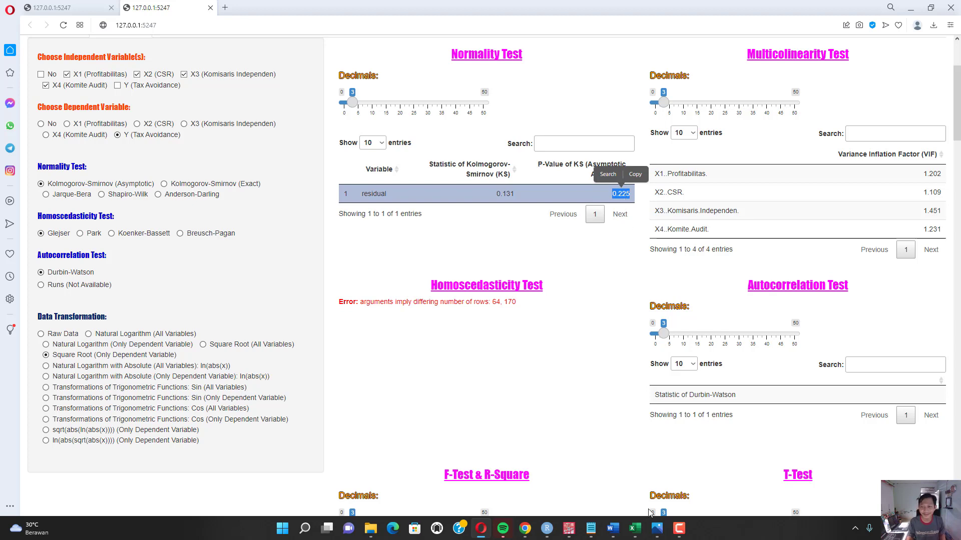
- Switch to the SPSS data editor and start a computed variable with the target name sqrt_y
mouse_move(569, 528)
left_click(518, 473)
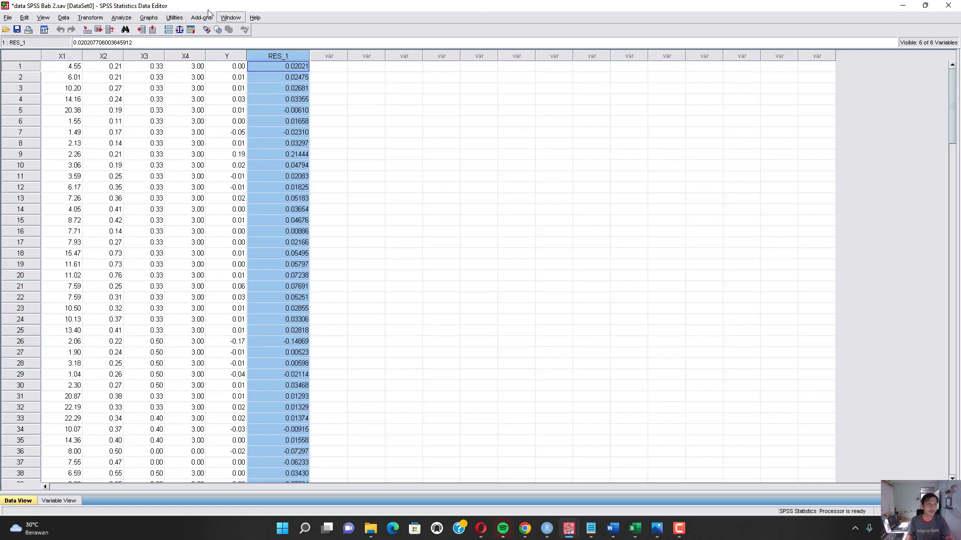
left_click(90, 18)
left_click(103, 31)
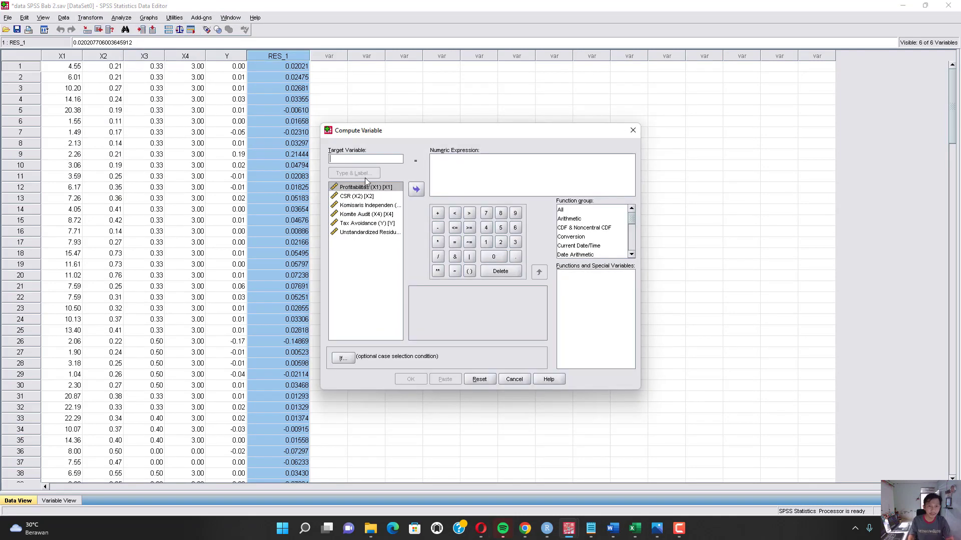
type("sqrt_y")
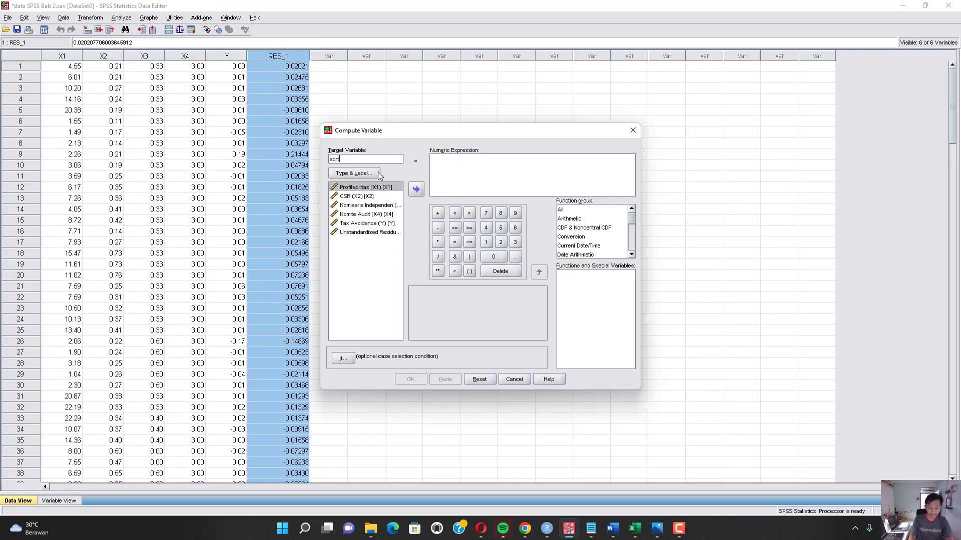
- Build the numeric expression SQRT(Y) from the Sqrt function and Tax Avoidance (Y), and compute the variable
left_click(460, 167)
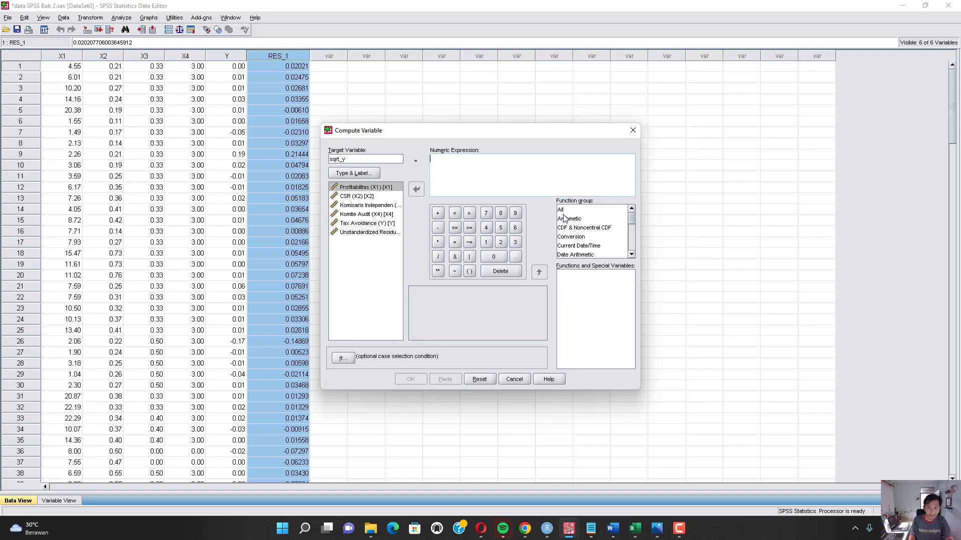
left_click(563, 210)
scroll(593, 319, "down", 20)
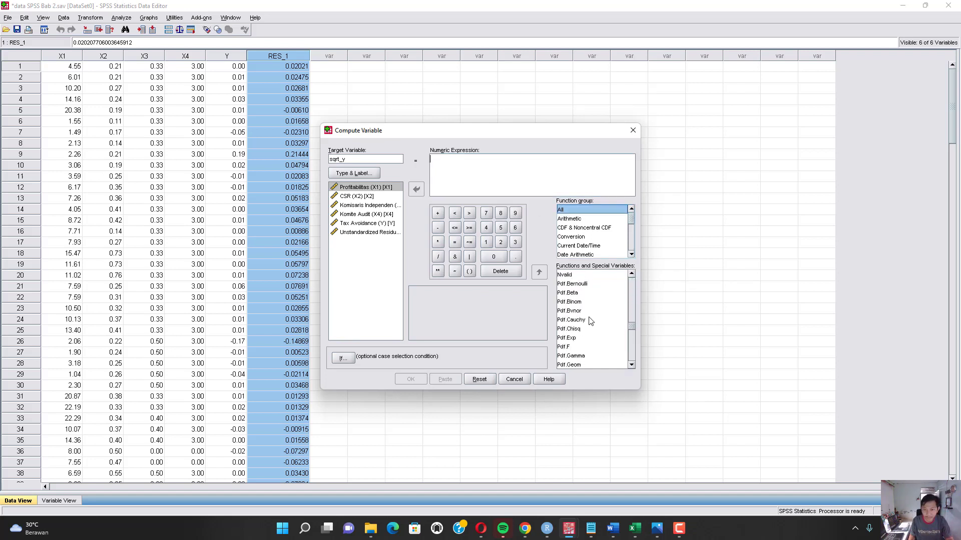
scroll(590, 323, "up", 5)
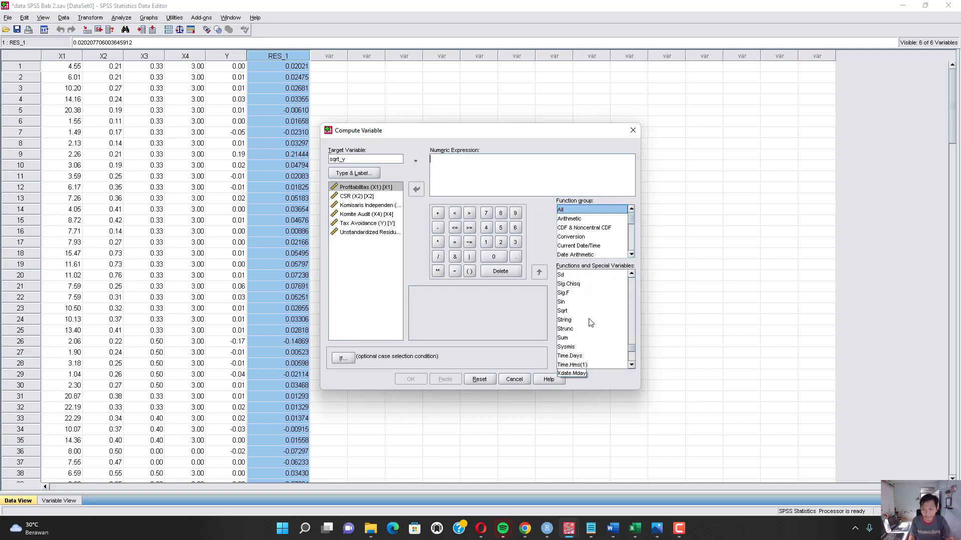
double_click(563, 312)
left_click(383, 233)
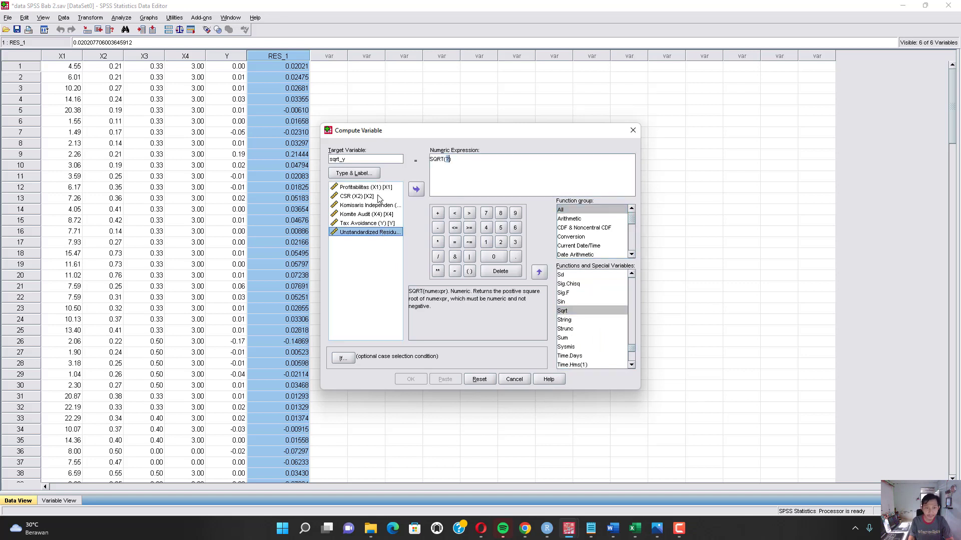
left_click(391, 223)
left_click(416, 190)
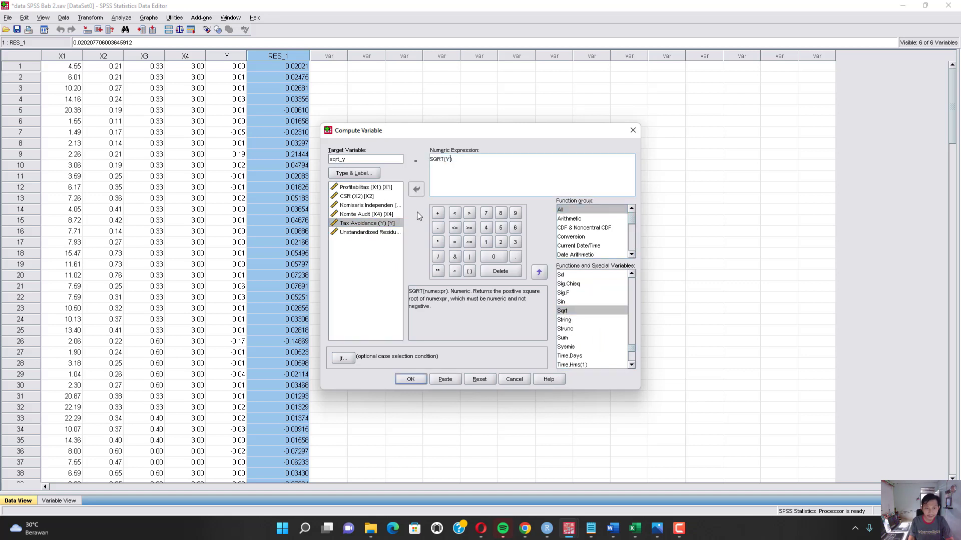
left_click(406, 379)
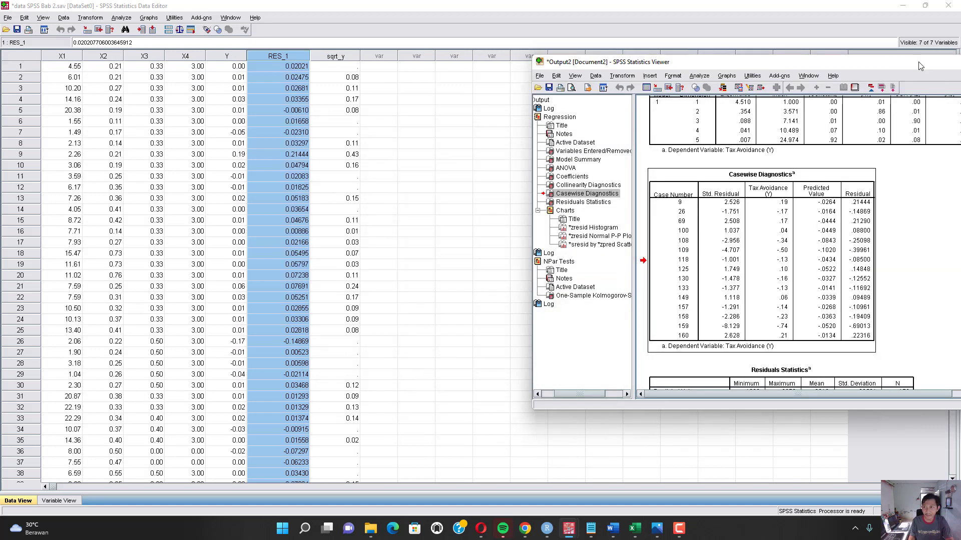
- Minimize the output viewer covering the data and widen the sqrt_y column
left_click_drag(911, 69, 844, 93)
left_click_drag(933, 94, 714, 114)
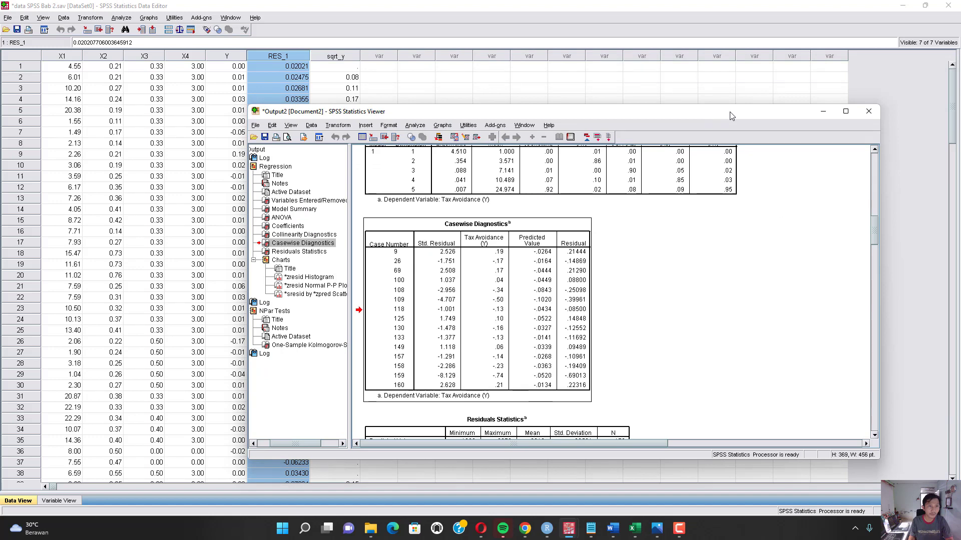
left_click(822, 112)
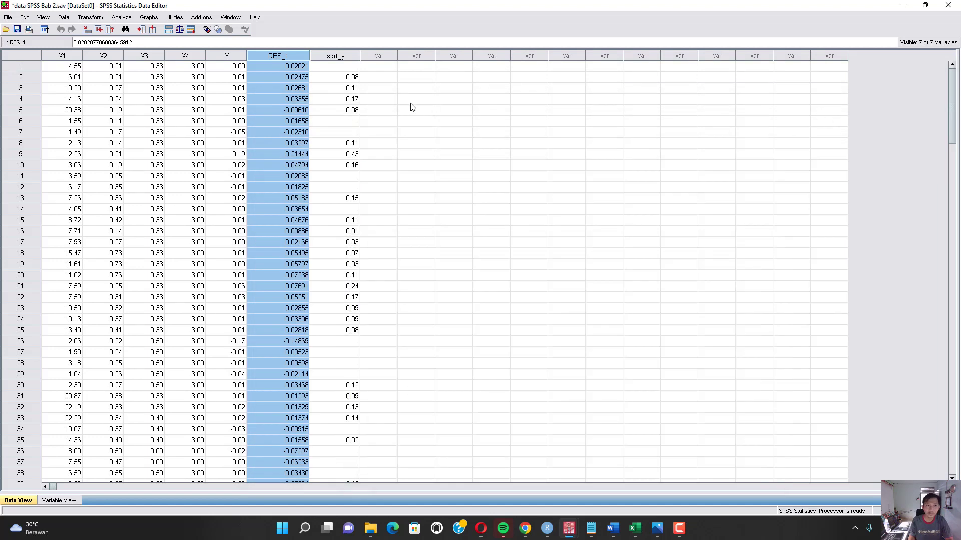
left_click_drag(360, 56, 431, 73)
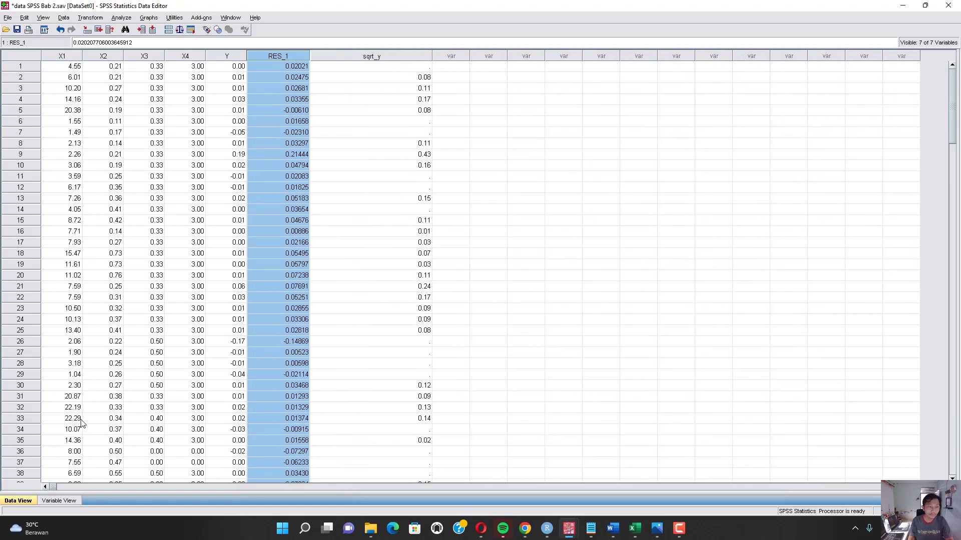
- Set the decimals of the Tax Avoidance (Y) variable to 4 and return to the data
left_click(56, 501)
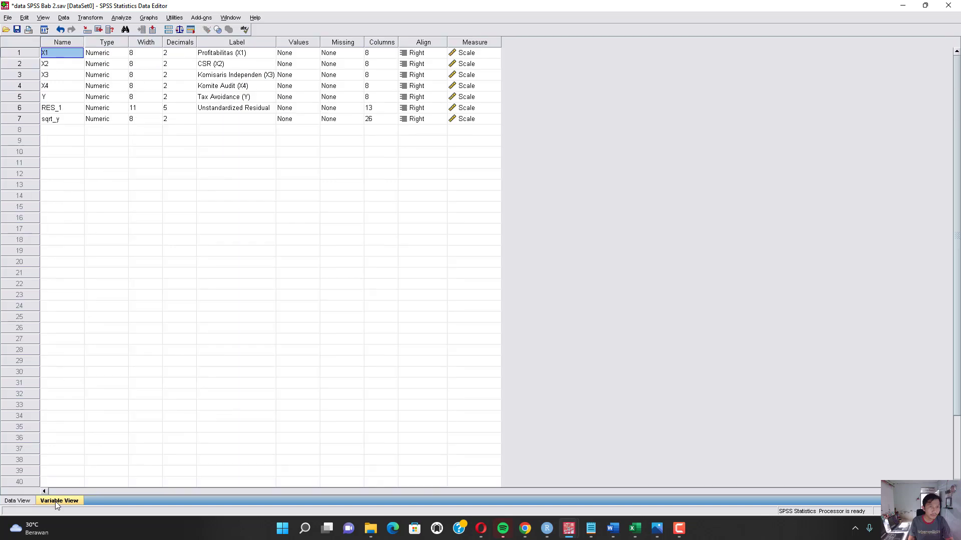
left_click(191, 98)
type("4")
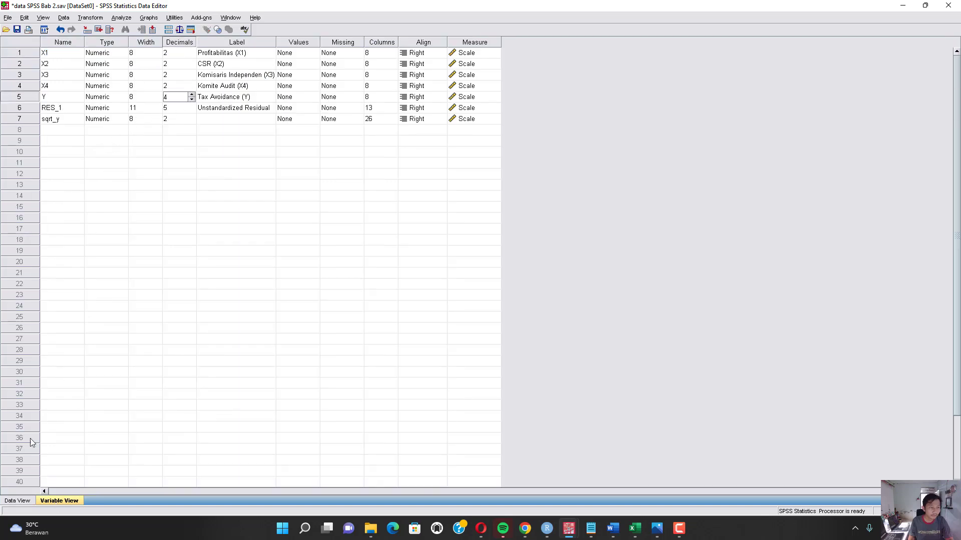
left_click(19, 502)
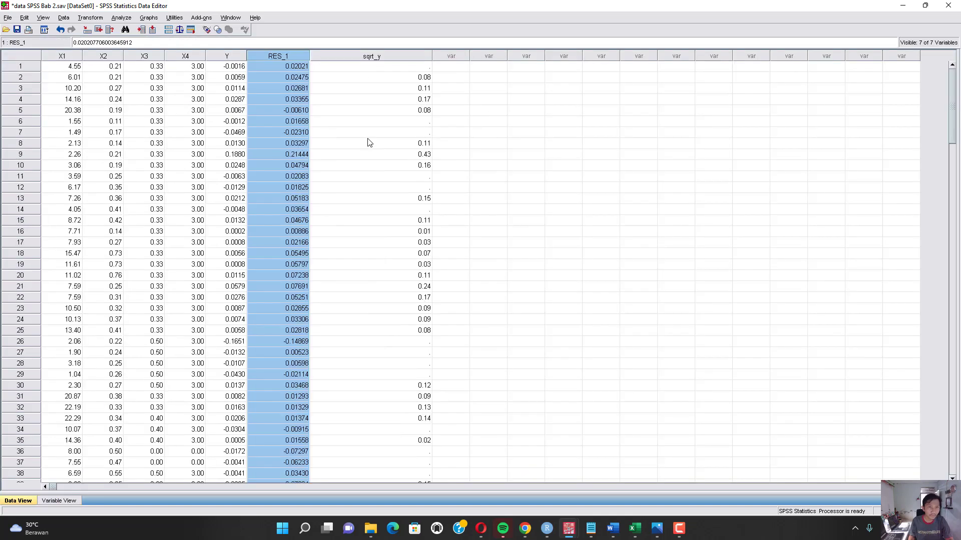
- Compare the Y values in rows 5 and 1 with their square roots in the sqrt_y column
left_click(392, 111)
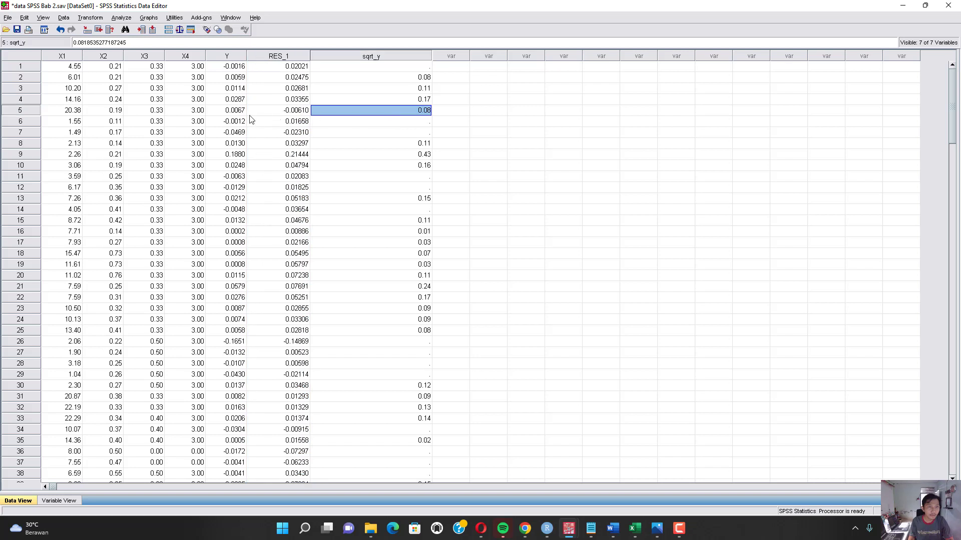
left_click(238, 112)
left_click(234, 67)
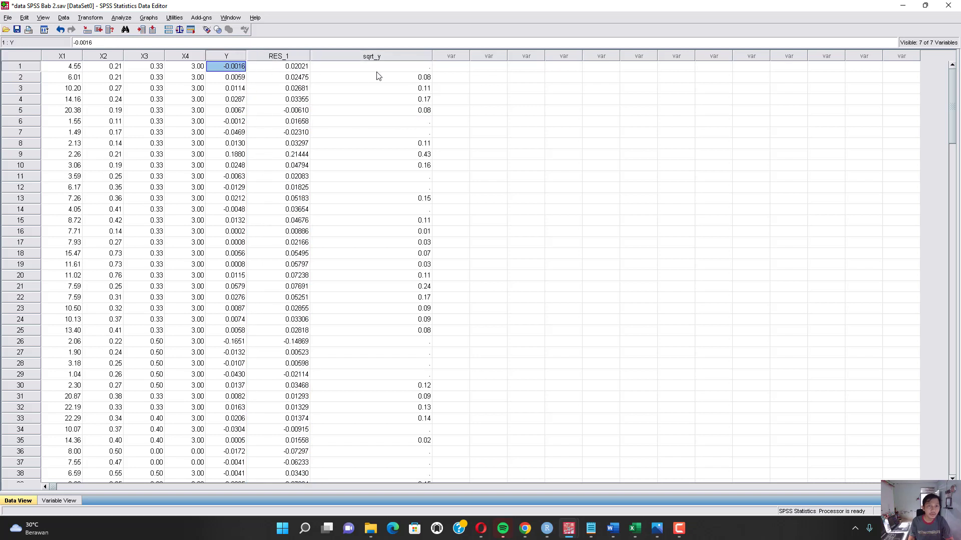
left_click(393, 67)
left_click(226, 69)
left_click(367, 70)
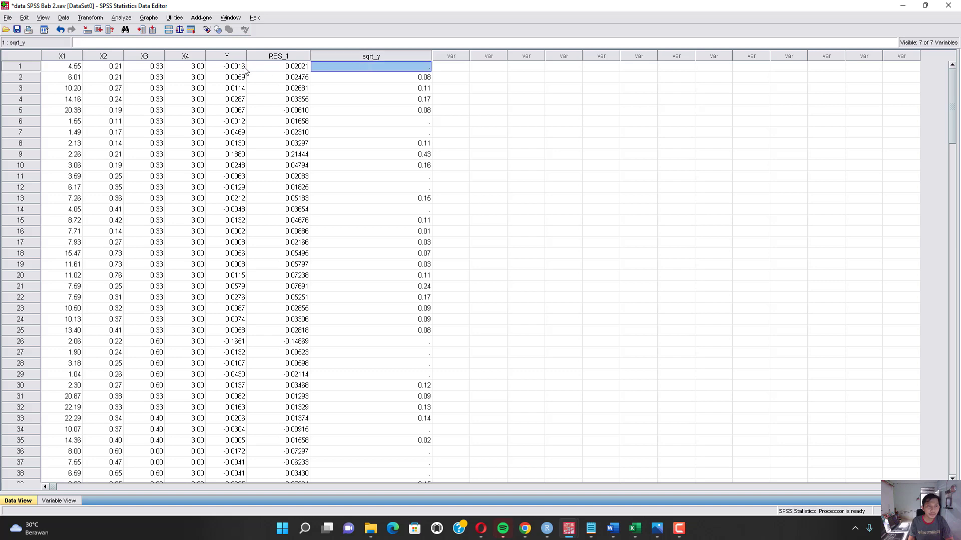
left_click(244, 69)
left_click(373, 69)
- Return to REGCAL in Opera and try the ln(abs(x)) (Only Dependent Variable) and Sin (All Variables) transformations
left_click(524, 529)
left_click(524, 529)
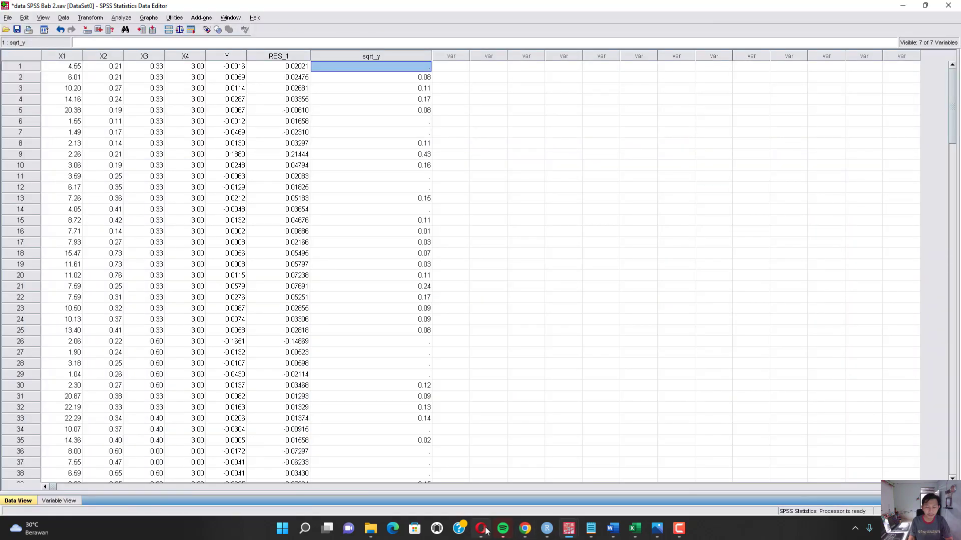
left_click(481, 529)
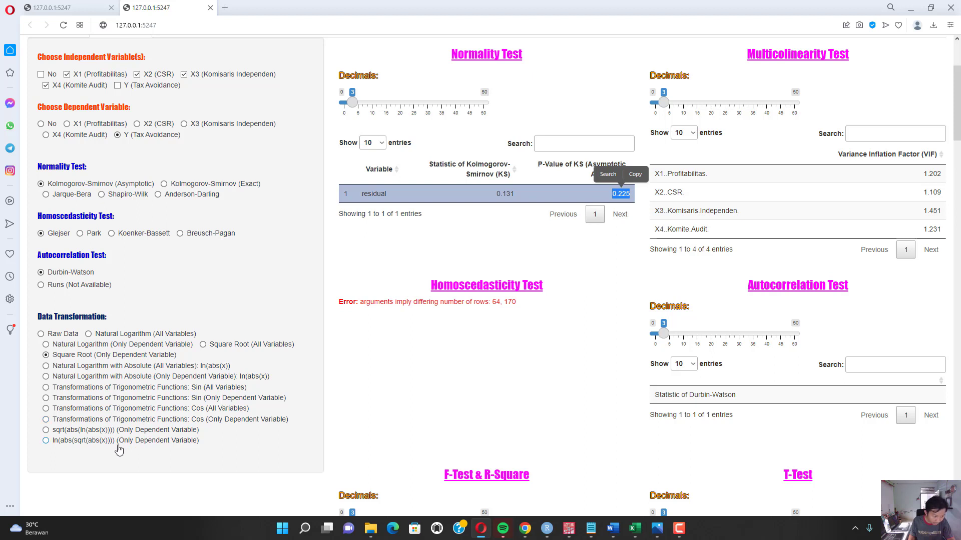
left_click(155, 377)
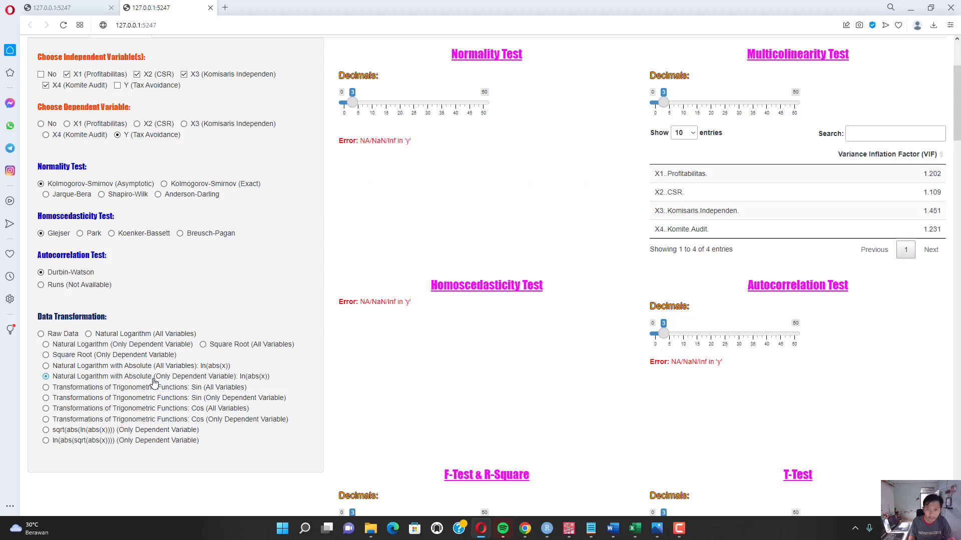
scroll(154, 383, "up", 1)
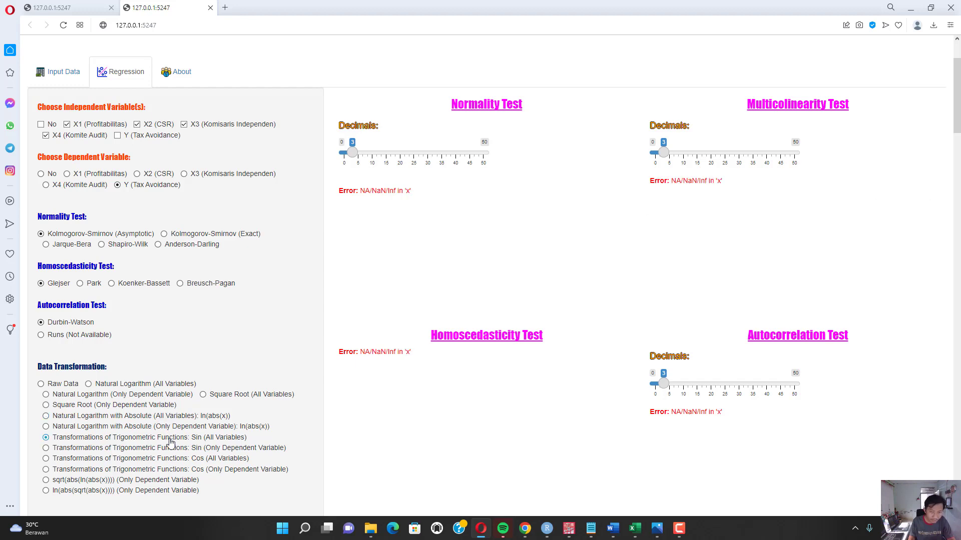
- Try the sqrt(abs(ln(abs(x)))), Square Root and ln(abs(x)) transformations, each on the dependent variable only
scroll(173, 440, "down", 5)
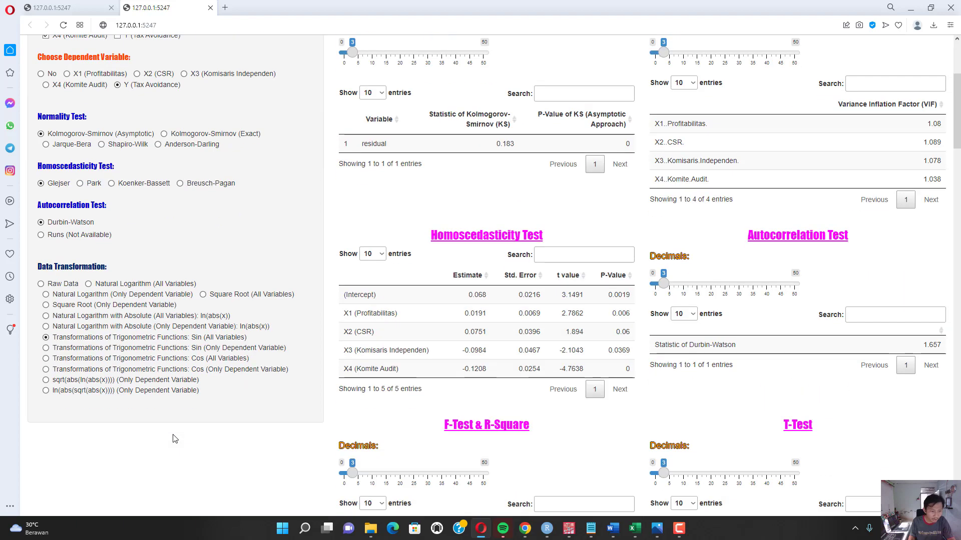
left_click(124, 382)
scroll(132, 373, "down", 3)
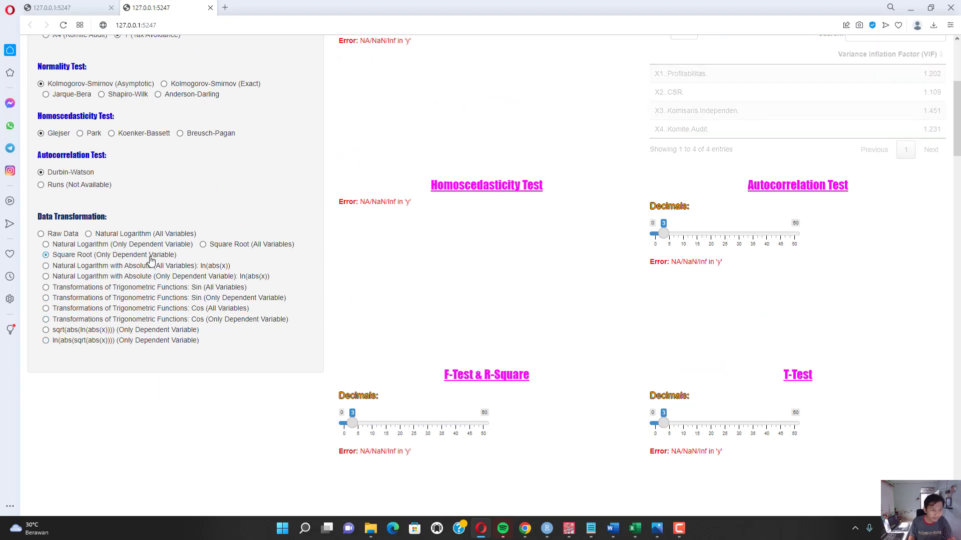
scroll(170, 291, "up", 1)
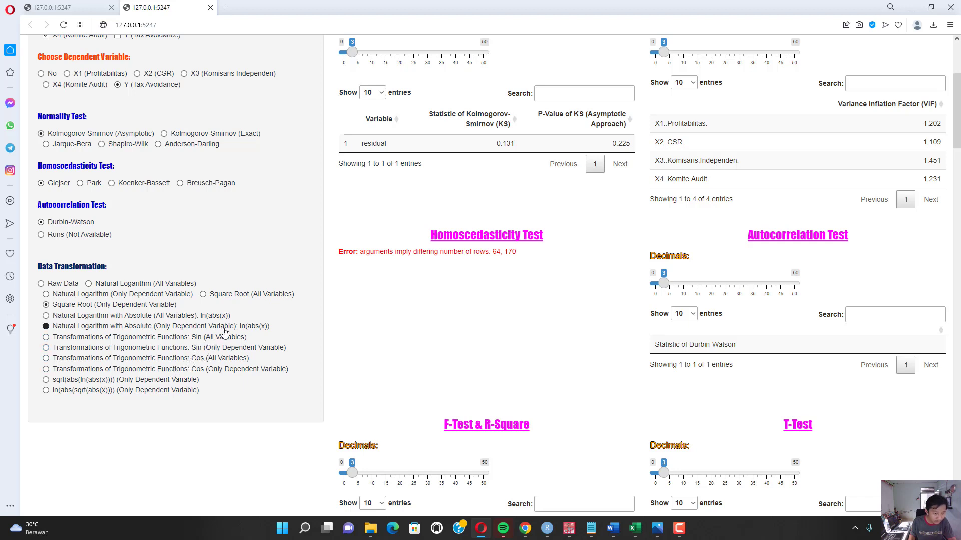
scroll(279, 332, "up", 3)
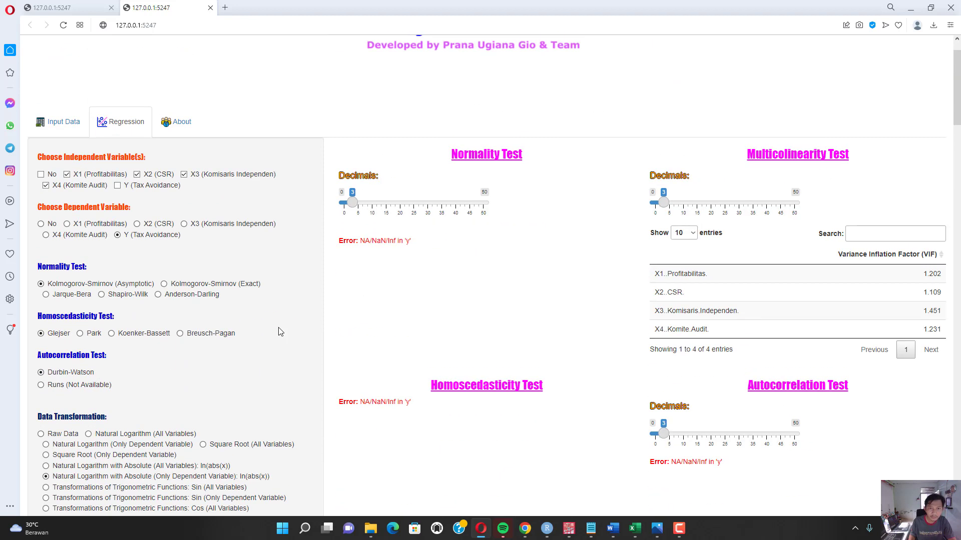
scroll(304, 317, "down", 3)
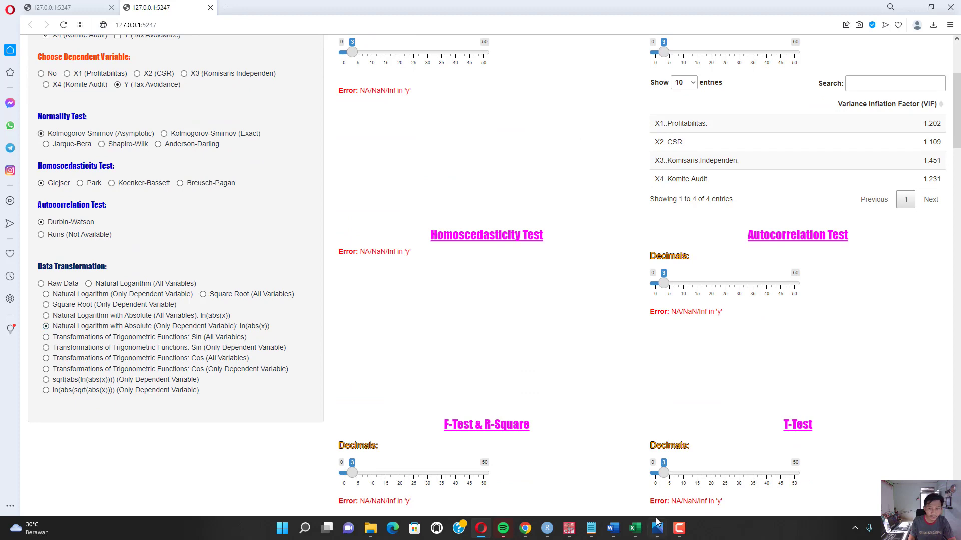
- Switch to the SPSS data, examine the Y and sqrt_y columns across the rows, and return to REGCAL in Opera
mouse_move(569, 528)
left_click(531, 489)
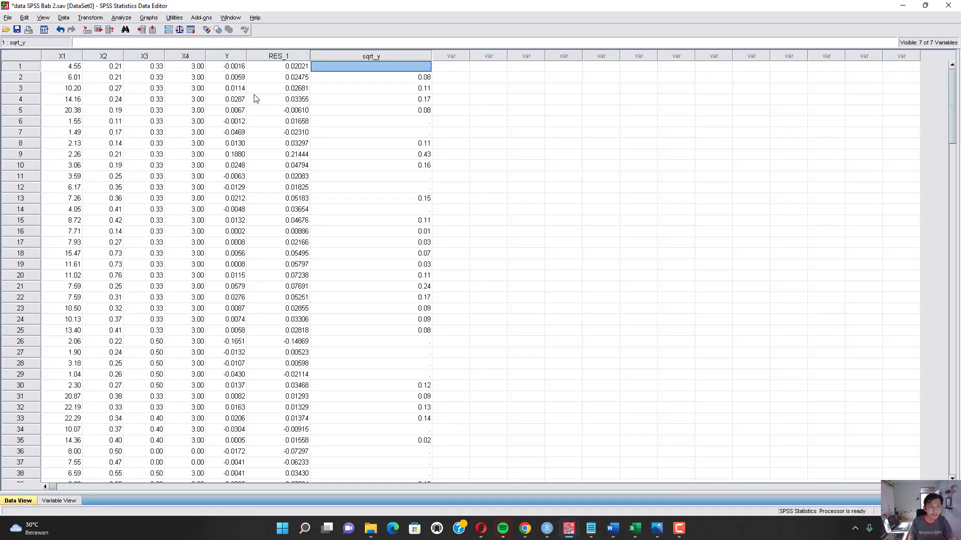
scroll(226, 91, "down", 3)
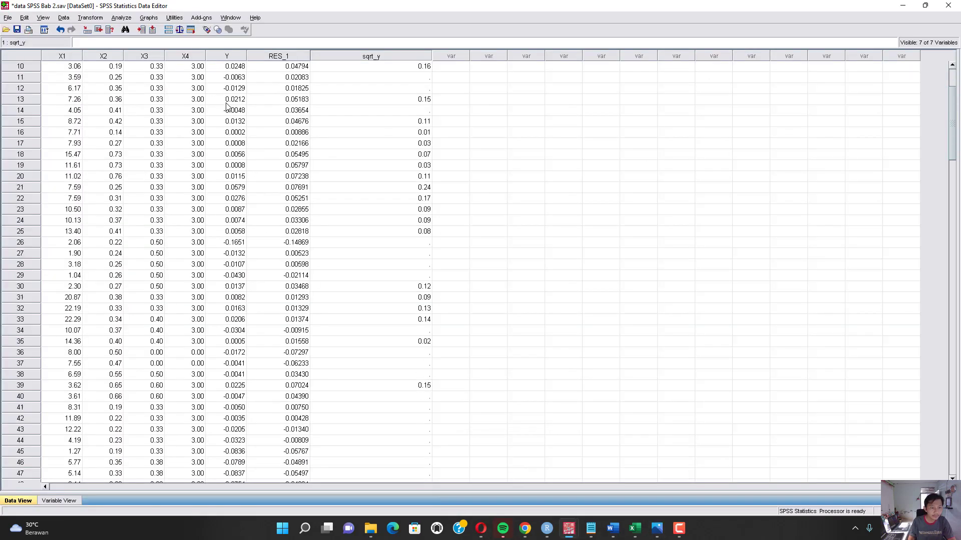
scroll(226, 98, "up", 3)
scroll(227, 103, "down", 11)
scroll(226, 106, "down", 13)
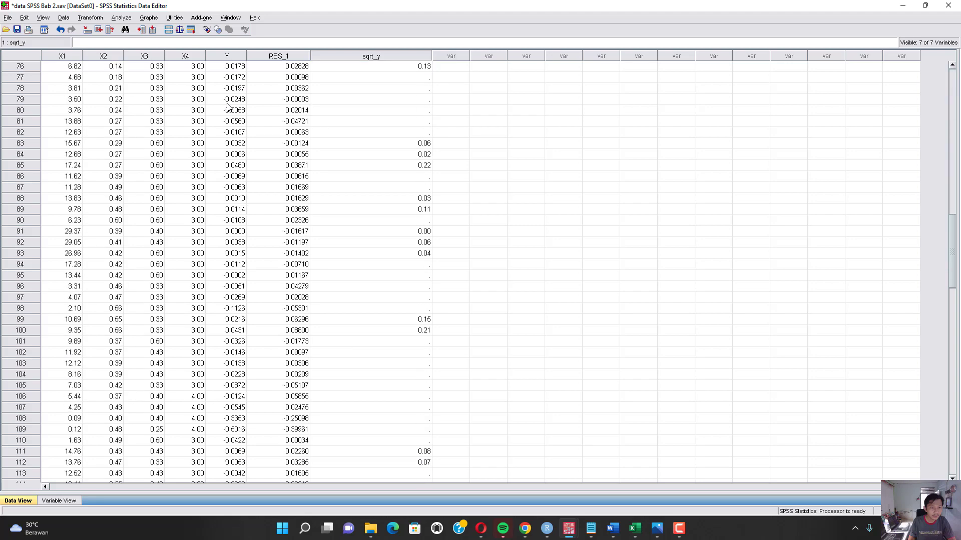
scroll(227, 107, "up", 20)
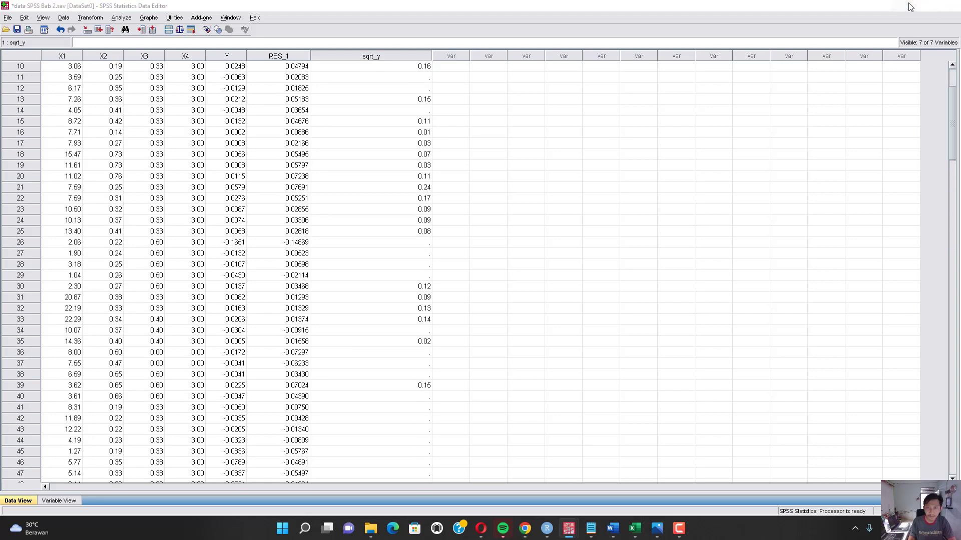
left_click(912, 6)
- Set the data transformation back to Raw Data
scroll(502, 233, "up", 5)
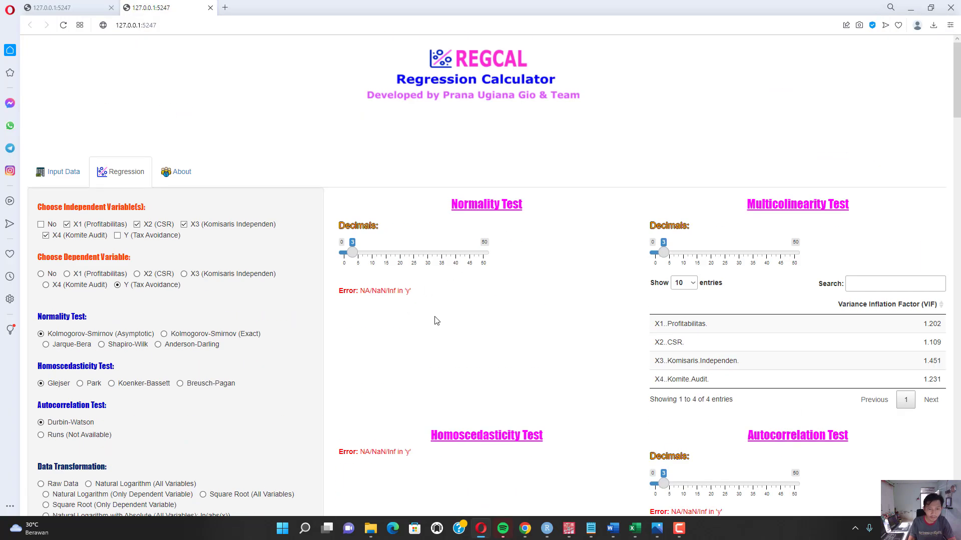
scroll(389, 307, "down", 3)
scroll(164, 269, "down", 4)
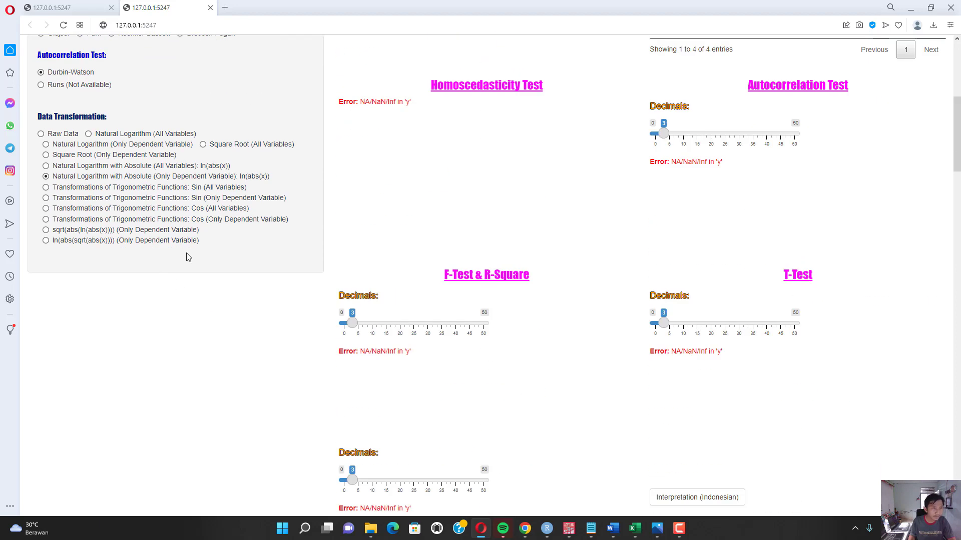
scroll(188, 257, "up", 1)
scroll(131, 218, "up", 2)
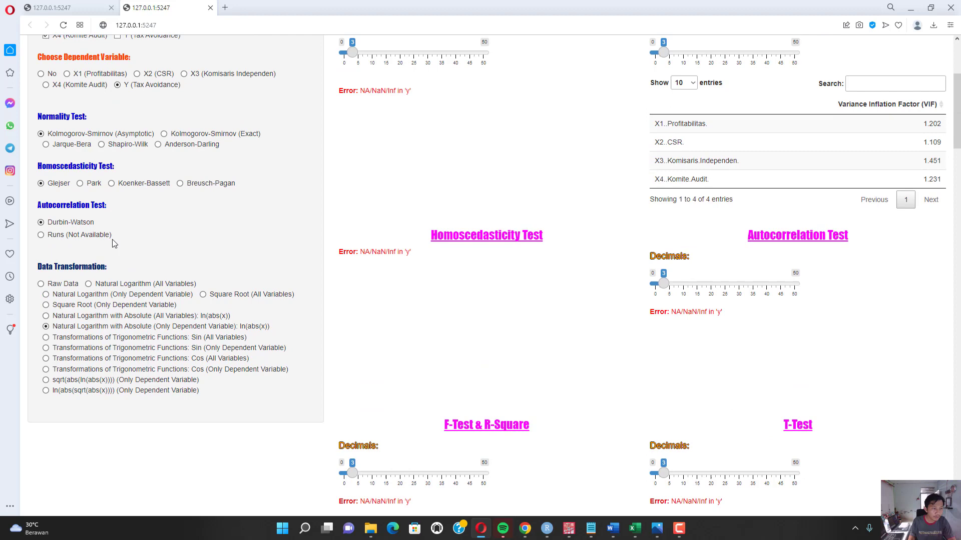
left_click(56, 287)
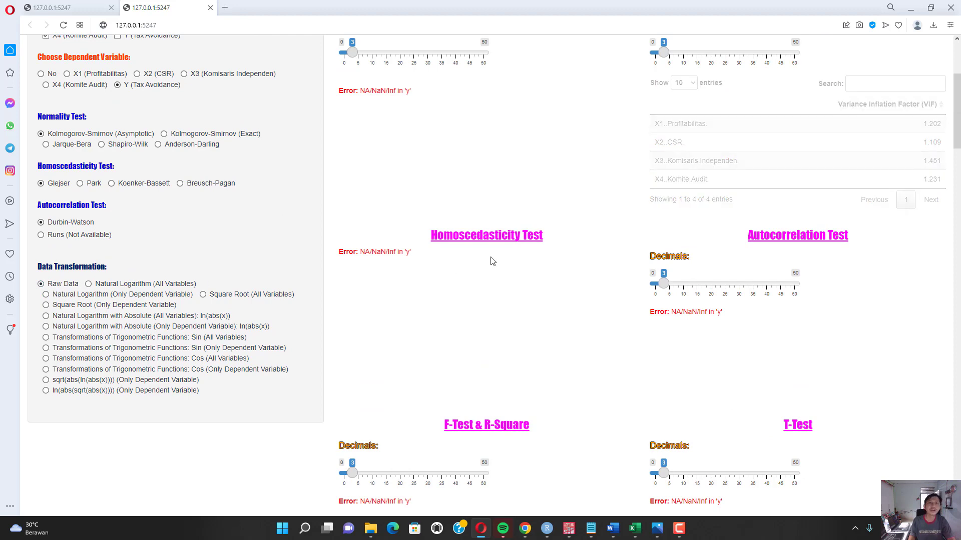
- Print the data after elimination of outlier data from REGCAL and bring up the generated workbook in Excel
scroll(491, 261, "up", 2)
scroll(491, 261, "up", 2)
scroll(540, 250, "down", 10)
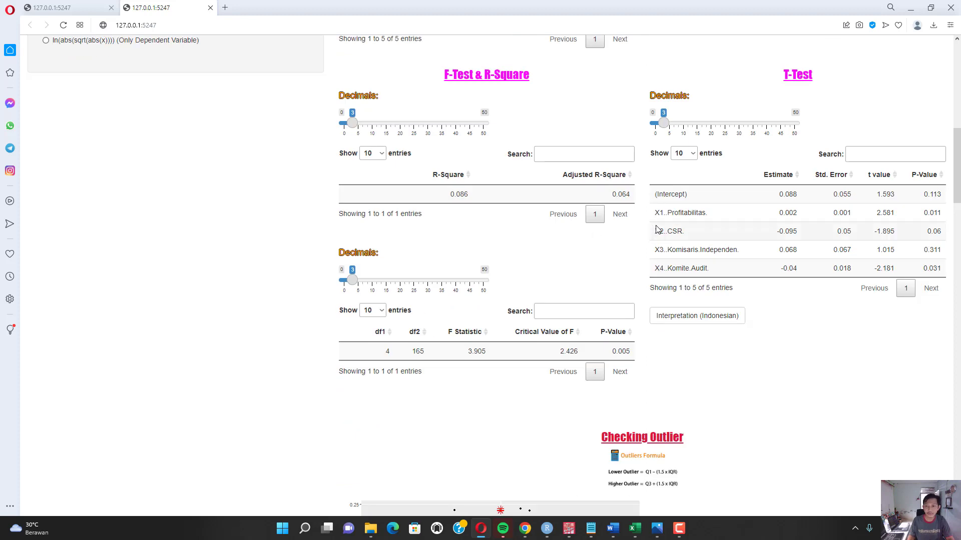
scroll(652, 230, "down", 13)
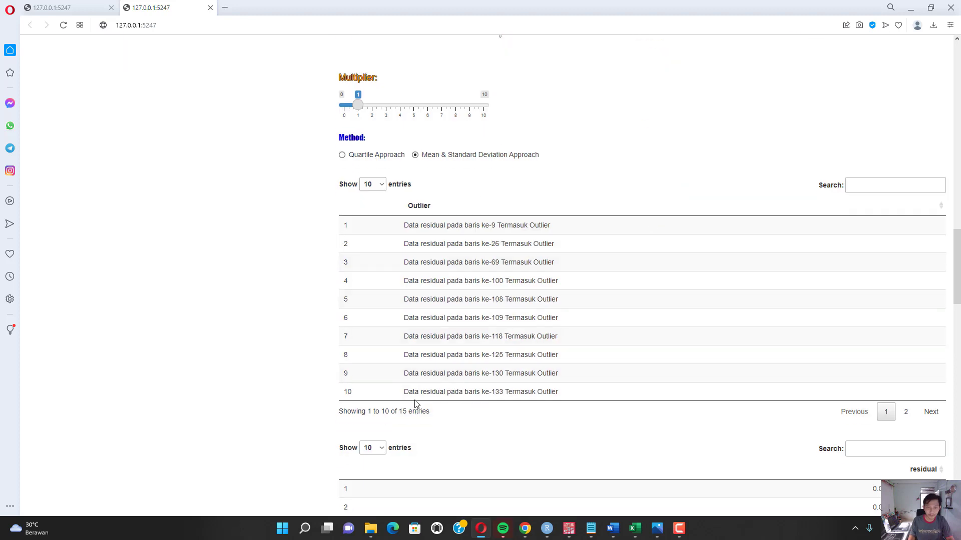
scroll(629, 333, "down", 8)
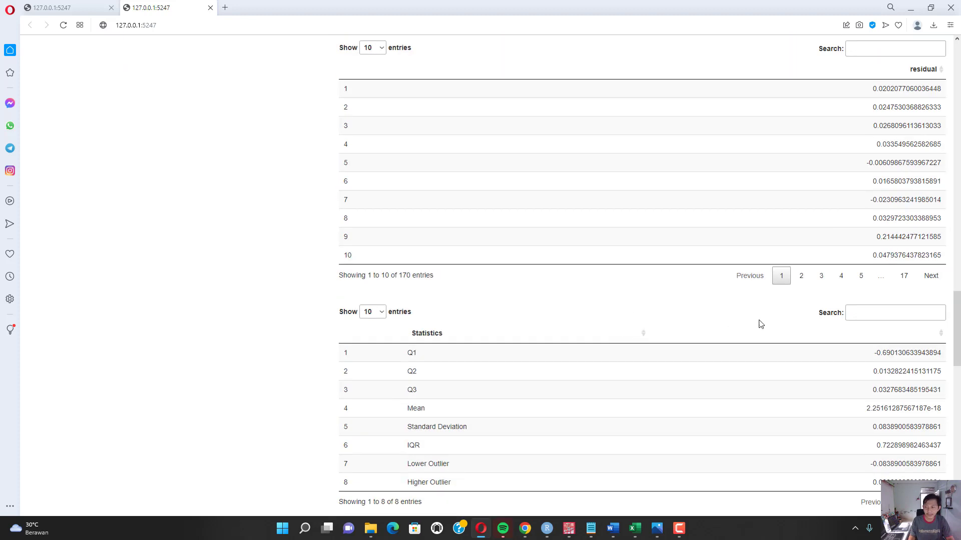
scroll(761, 324, "down", 7)
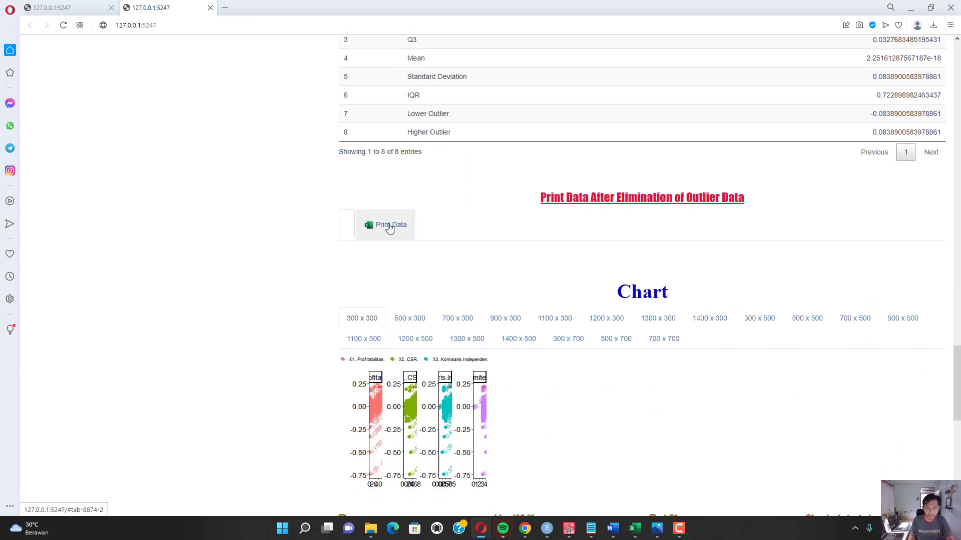
left_click(390, 226)
left_click(356, 250)
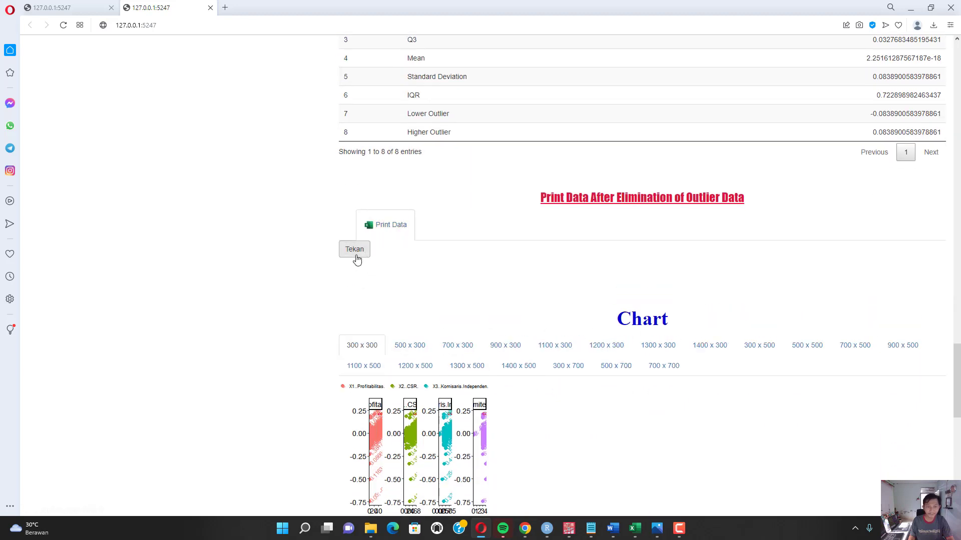
mouse_move(644, 536)
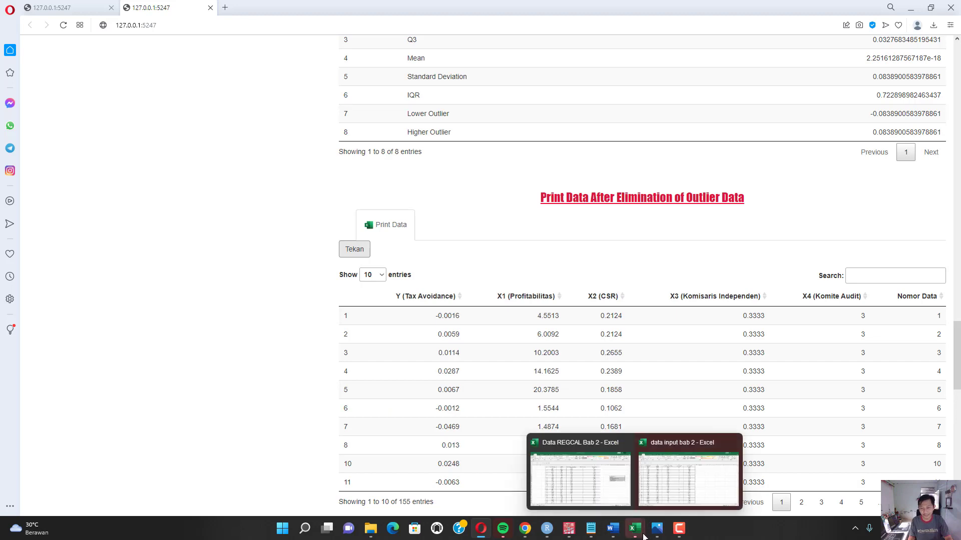
left_click(741, 473)
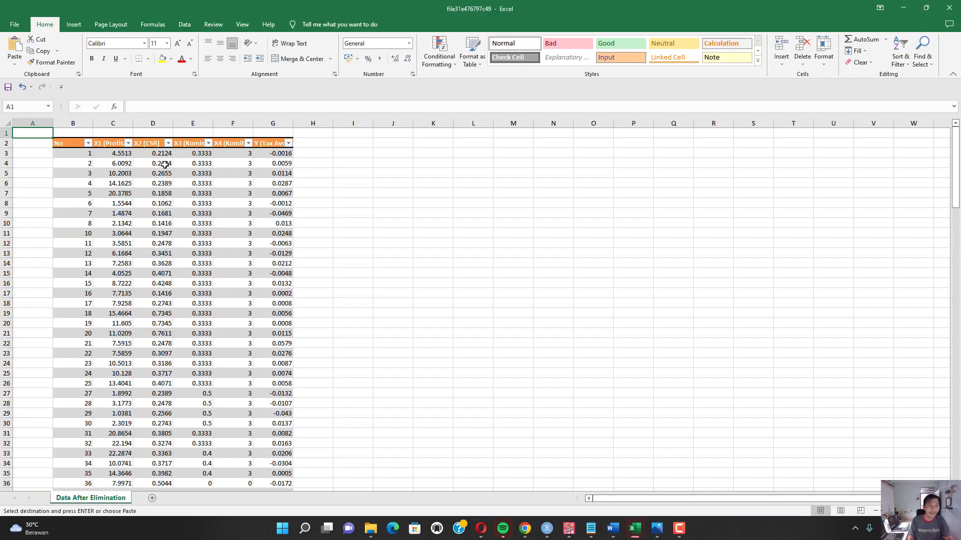
- Look through the rows of the Data After Elimination sheet and return to its first rows
left_click(196, 196)
scroll(223, 226, "down", 10)
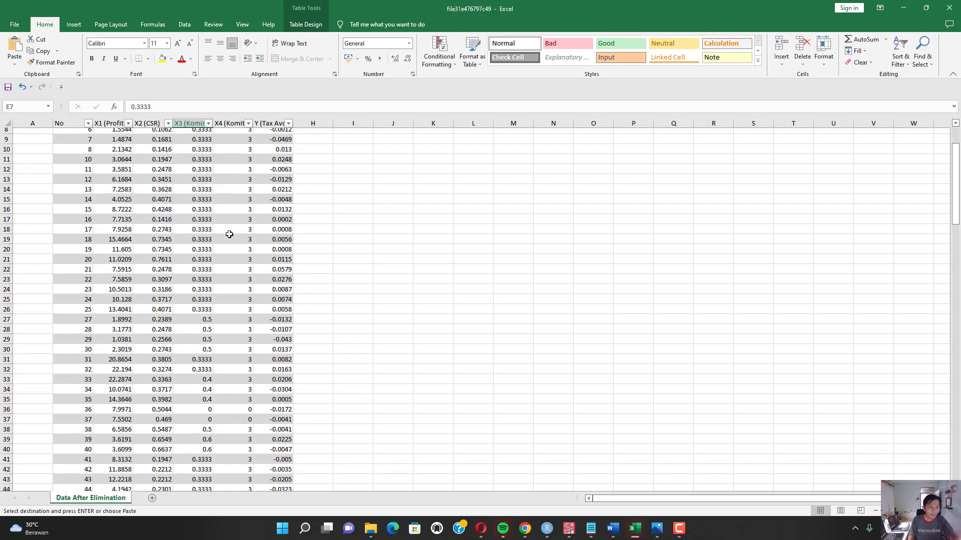
scroll(231, 233, "down", 3)
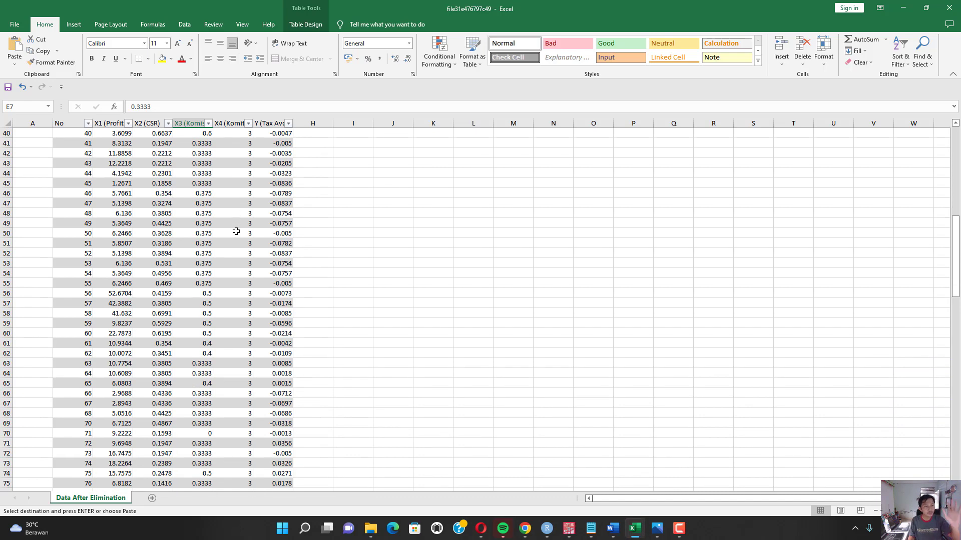
scroll(235, 232, "up", 5)
scroll(236, 231, "up", 8)
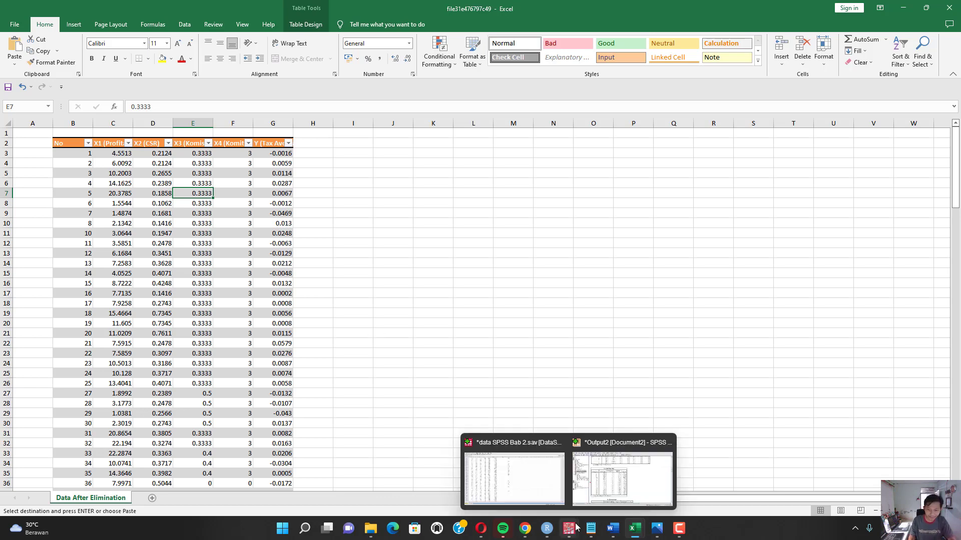
- Check outlier cases 9 and 26 from the Casewise Diagnostics table in the Chrome PDF against the No column in Excel
left_click(525, 530)
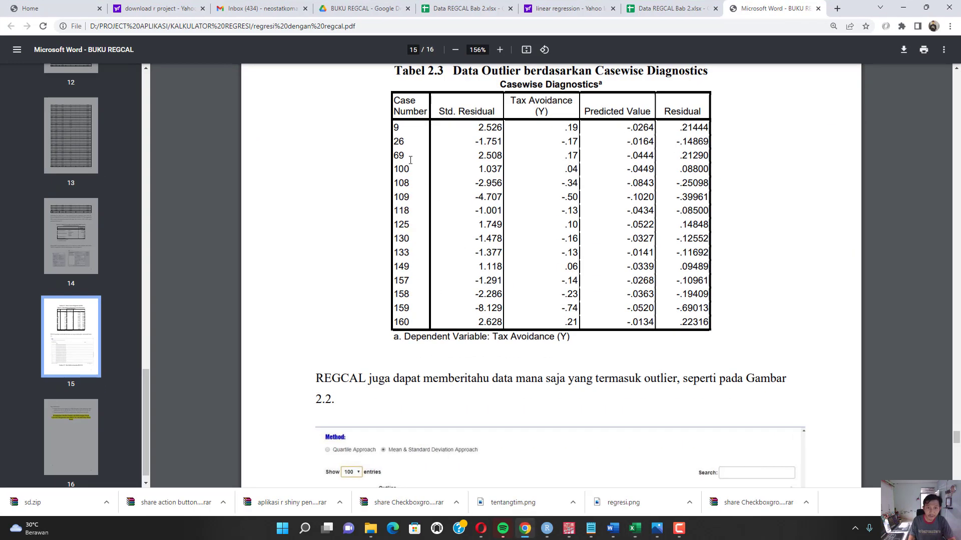
left_click_drag(394, 141, 405, 140)
mouse_move(635, 528)
left_click(733, 463)
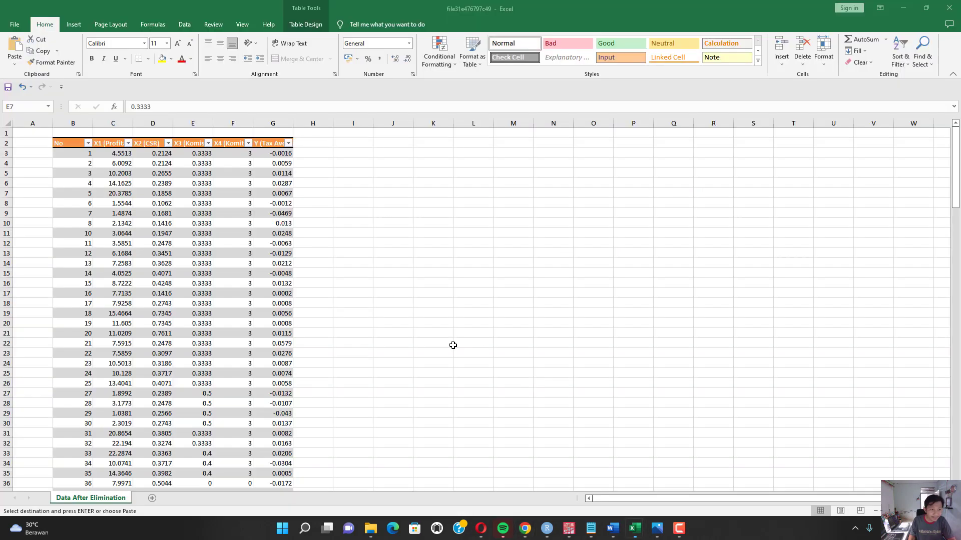
left_click(89, 233)
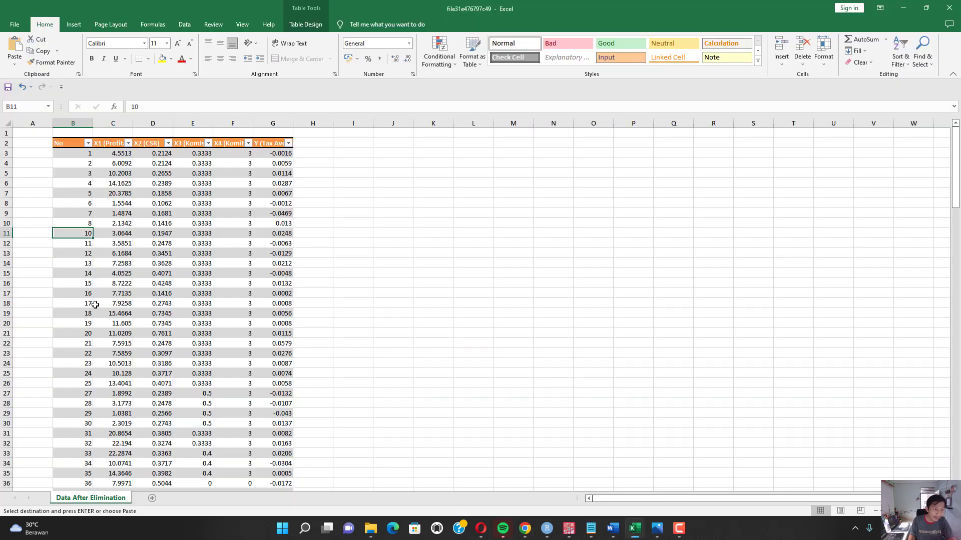
left_click(91, 373)
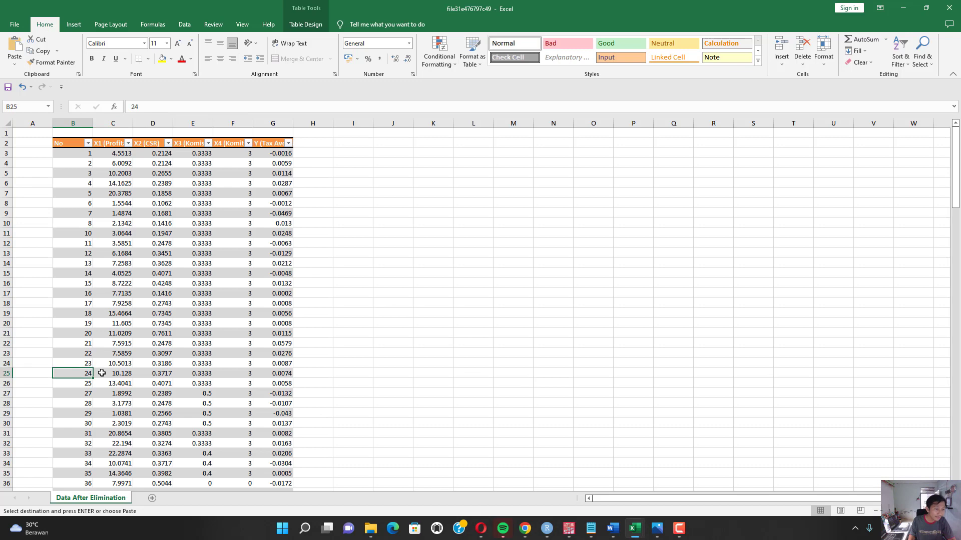
left_click(203, 193)
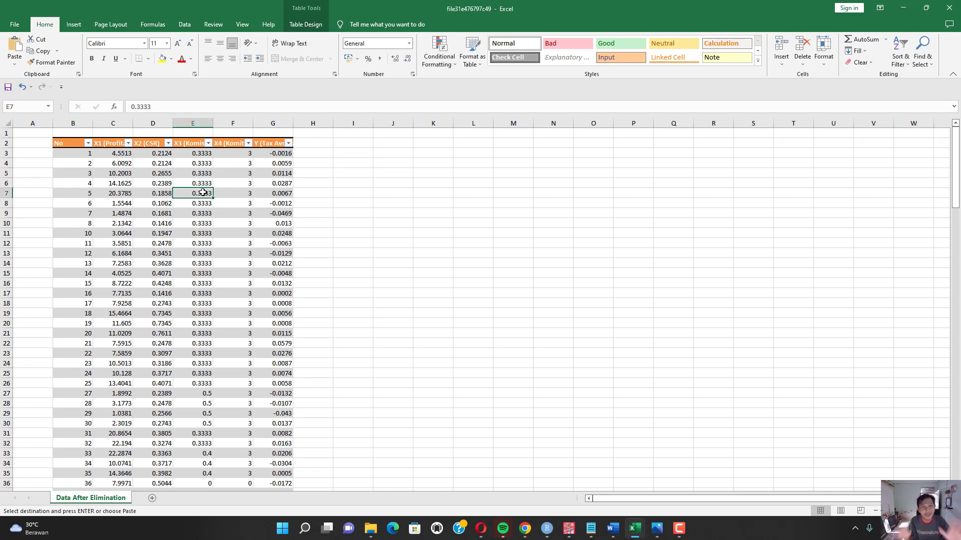
- Save the workbook as "data eliminasi tahap 1" on the DATA (D:) drive and return to the start of the sheet
scroll(216, 196, "down", 17)
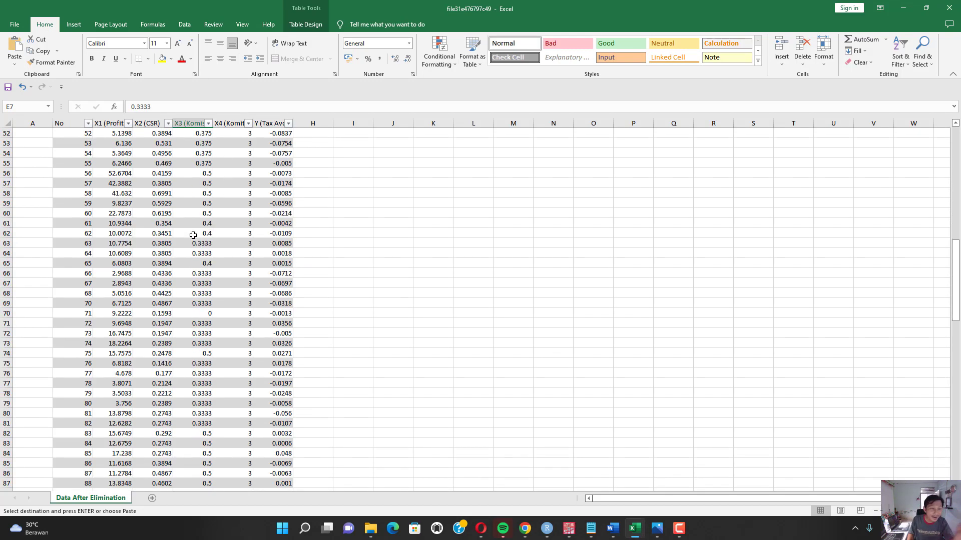
scroll(193, 235, "down", 15)
left_click(15, 24)
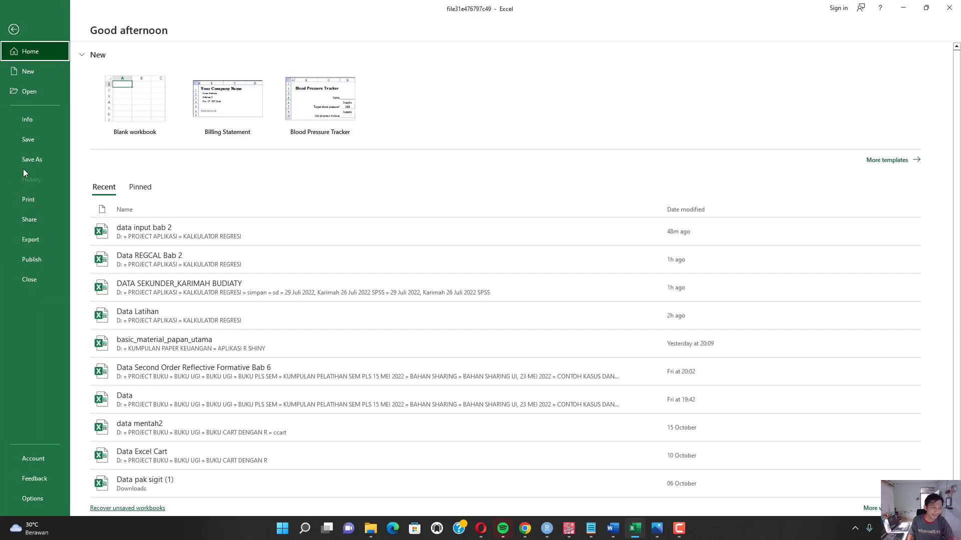
left_click(31, 158)
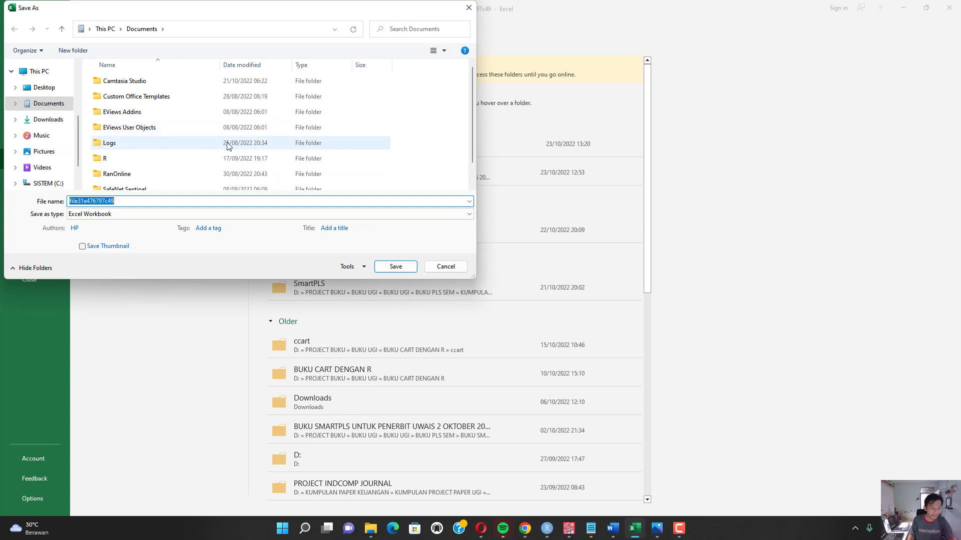
type("data eliminasi tahap 1")
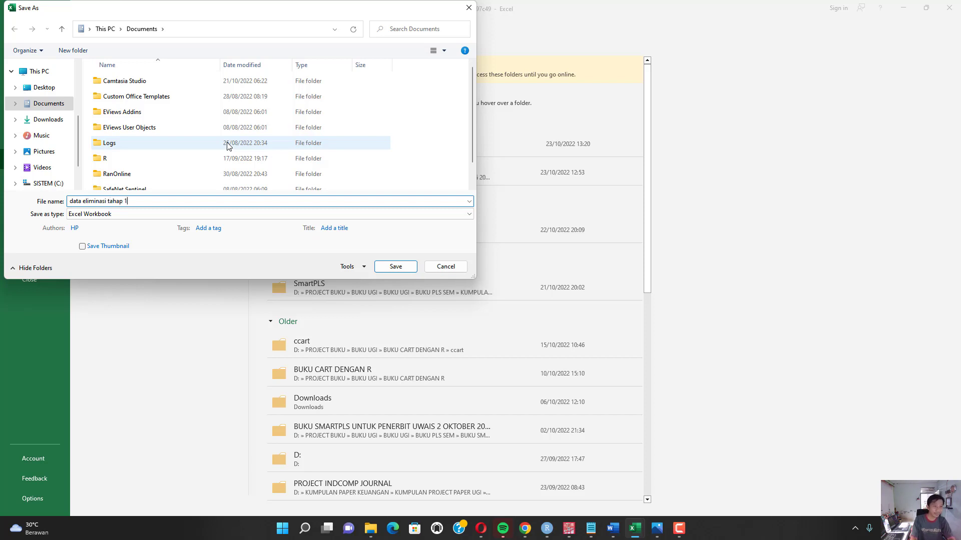
scroll(55, 145, "down", 2)
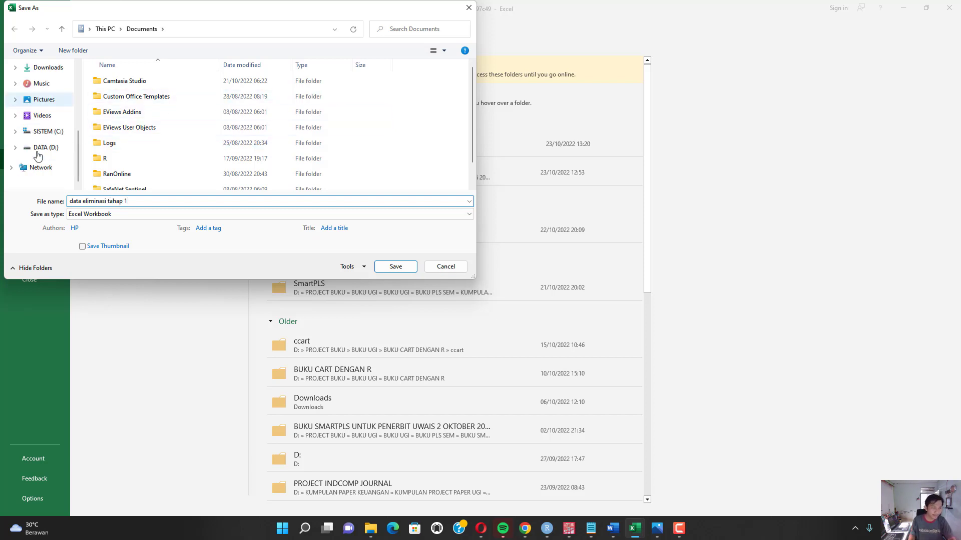
left_click(62, 148)
left_click(395, 266)
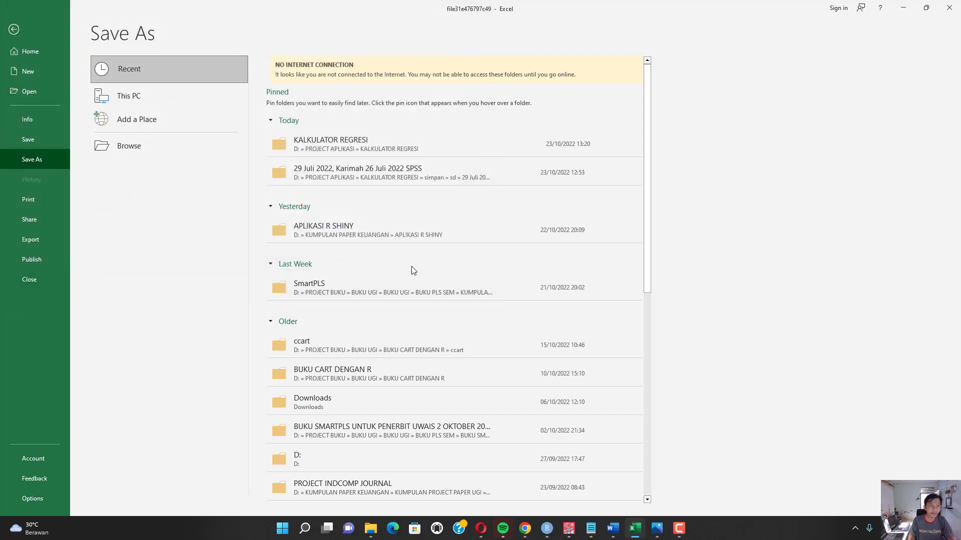
scroll(337, 272, "up", 20)
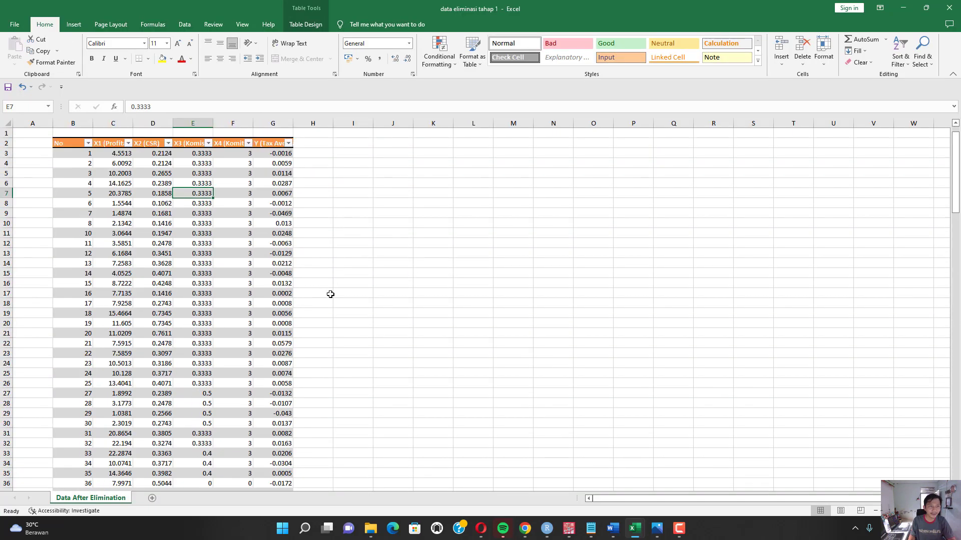
- Close the other open workbooks, saving the changes to data input bab 2, and keep only data eliminasi tahap 1 open
left_click(335, 291)
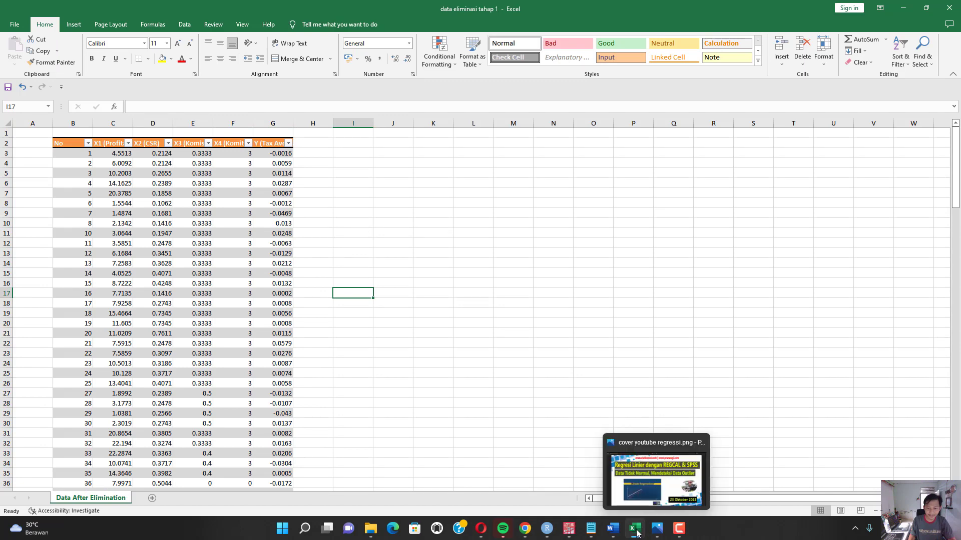
mouse_move(634, 529)
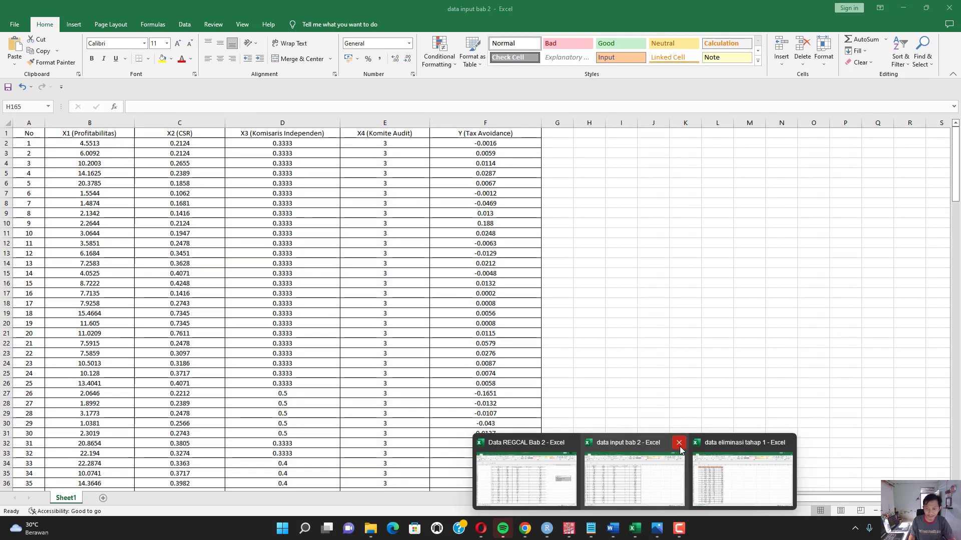
left_click(679, 443)
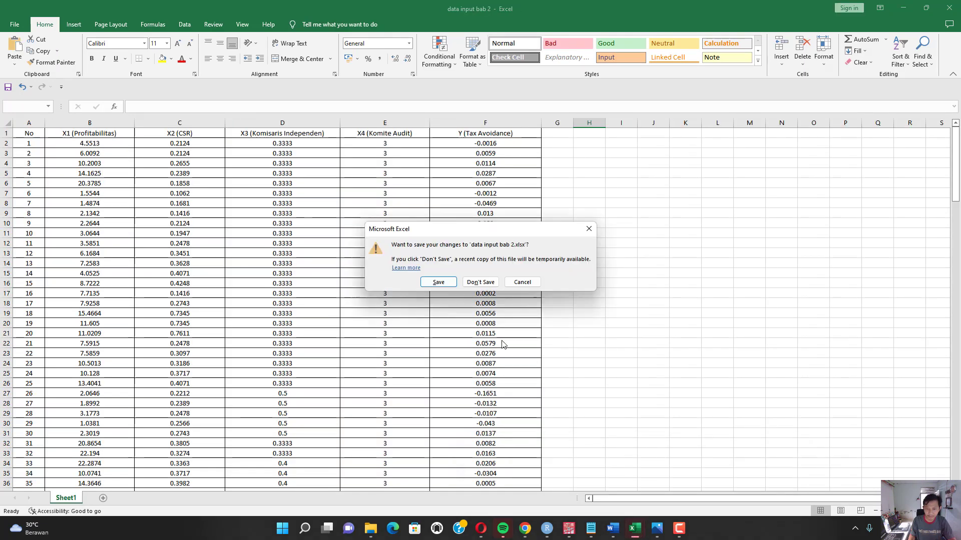
left_click(436, 285)
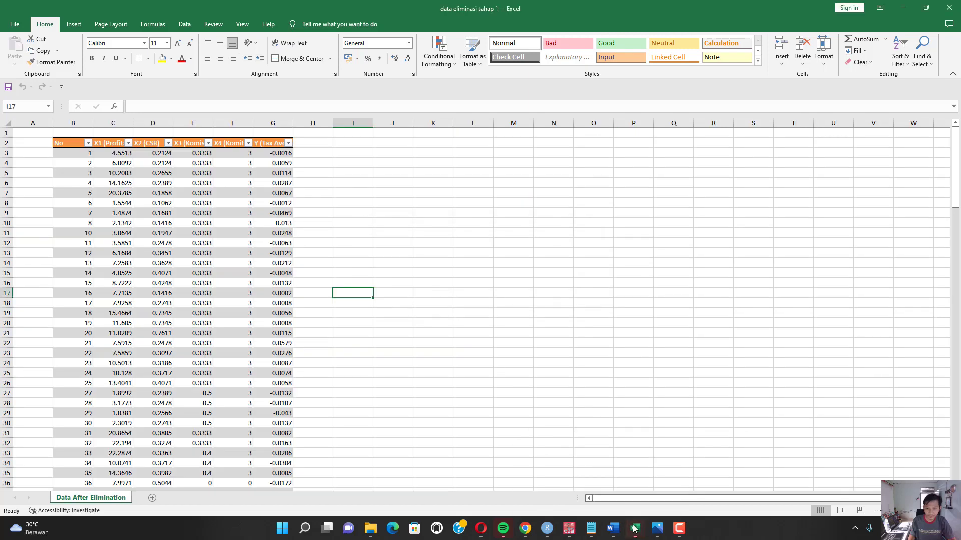
mouse_move(634, 529)
left_click(582, 489)
- Create an Excel workbook named "data eliminasi tahap 1 gunakan" on the DATA (D:) drive in File Explorer and open it
left_click(369, 530)
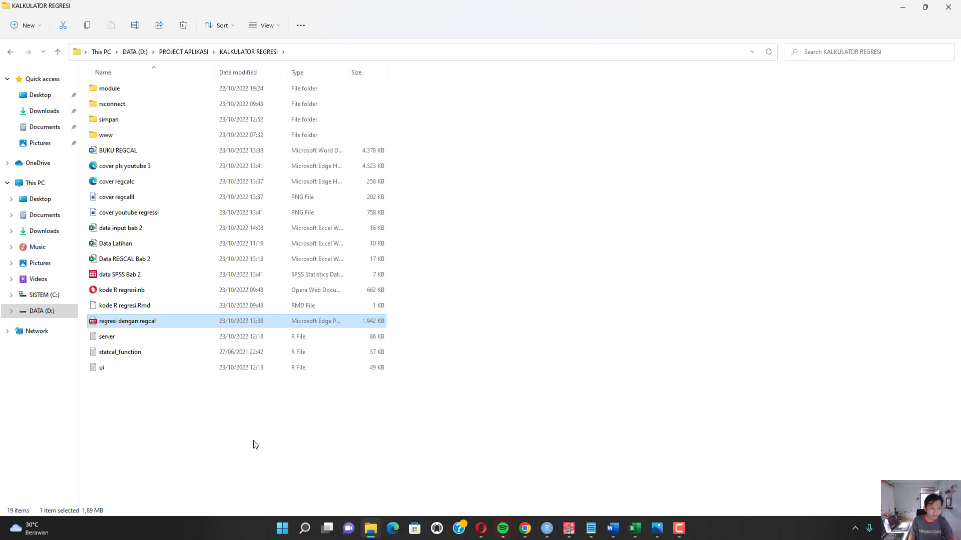
left_click(47, 310)
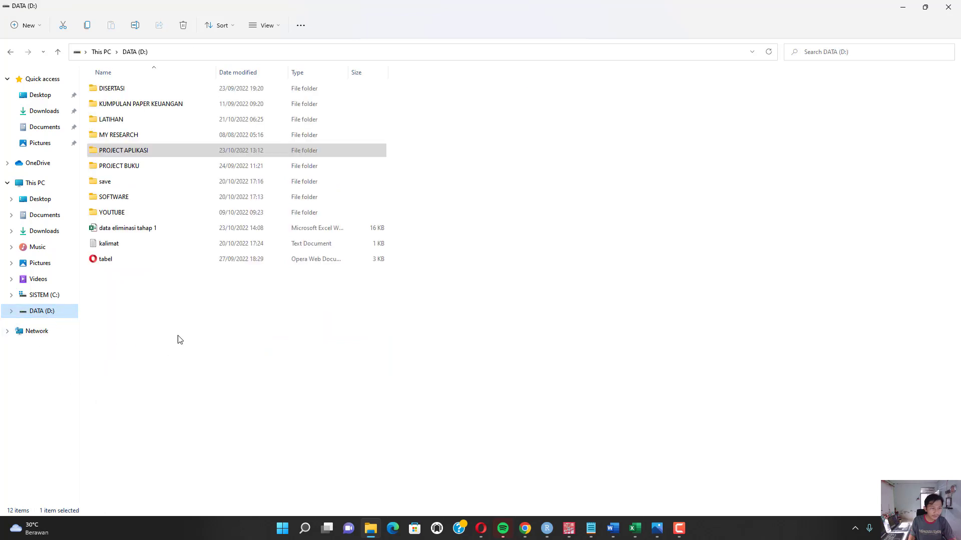
right_click(188, 330)
mouse_move(302, 403)
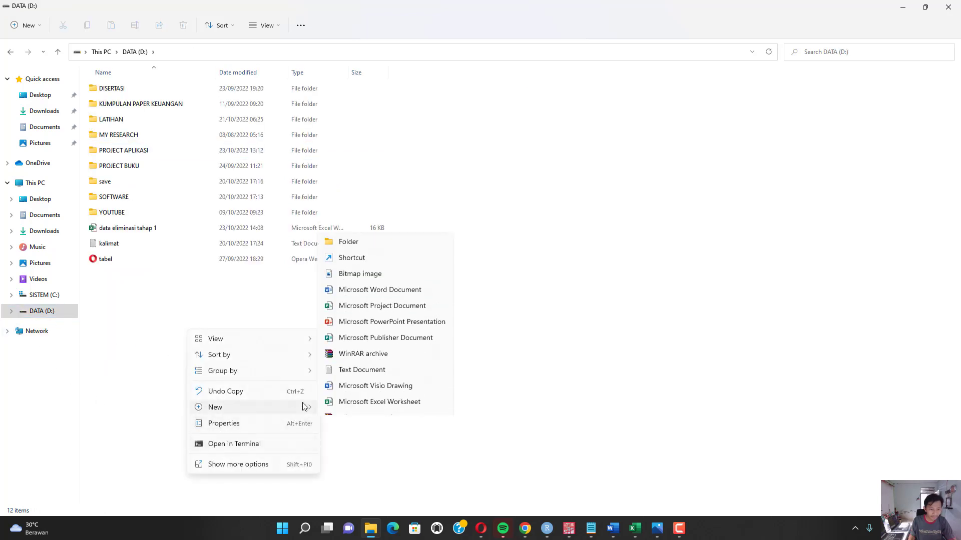
left_click(335, 395)
type("data eliminasi tahap 1 gunakan")
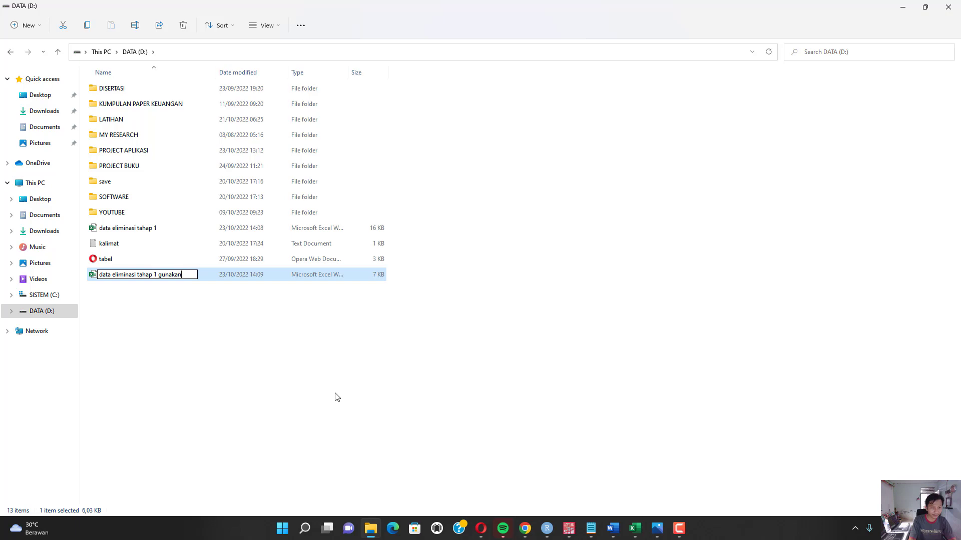
key("Return")
key("alt+Tab")
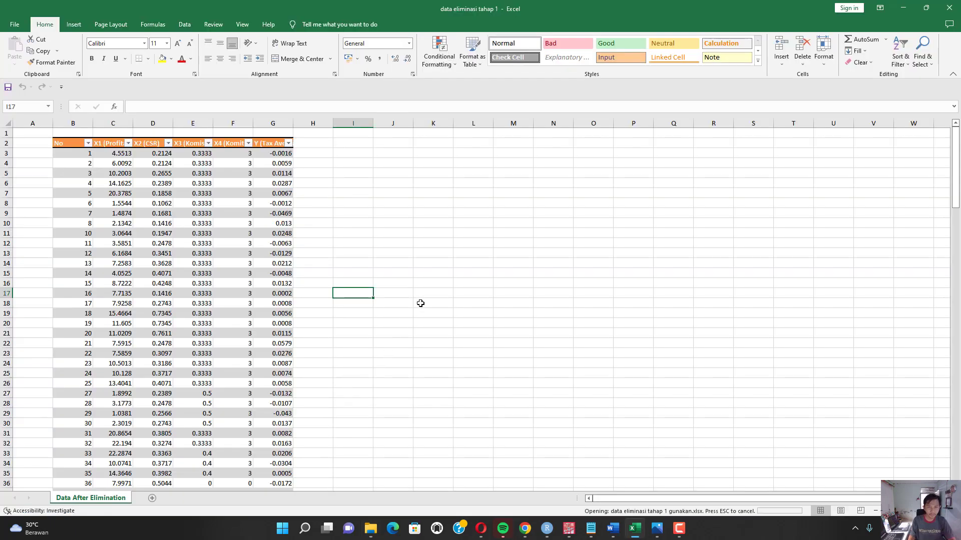
- Copy the whole Data After Elimination table, headers included, from the data eliminasi tahap 1 workbook
mouse_move(639, 532)
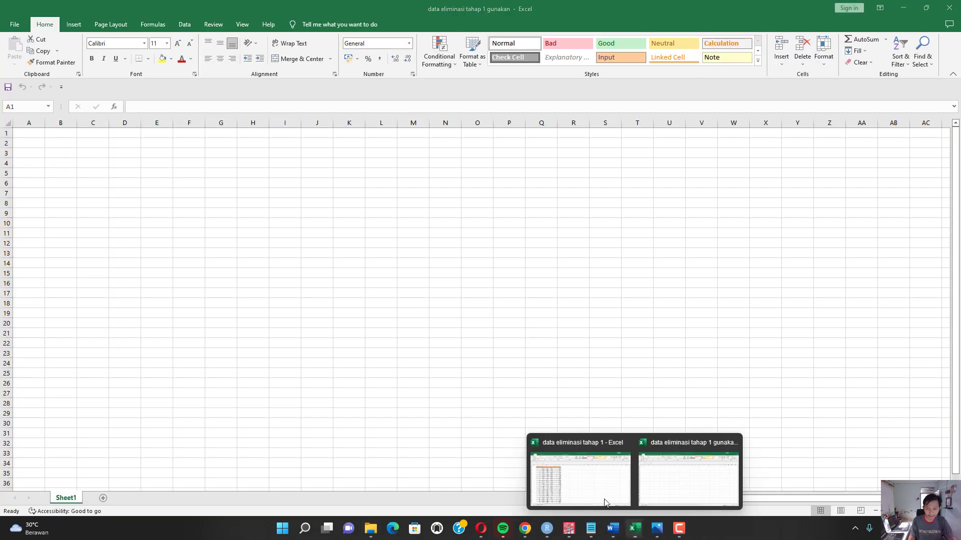
left_click(608, 450)
left_click_drag(82, 146, 277, 474)
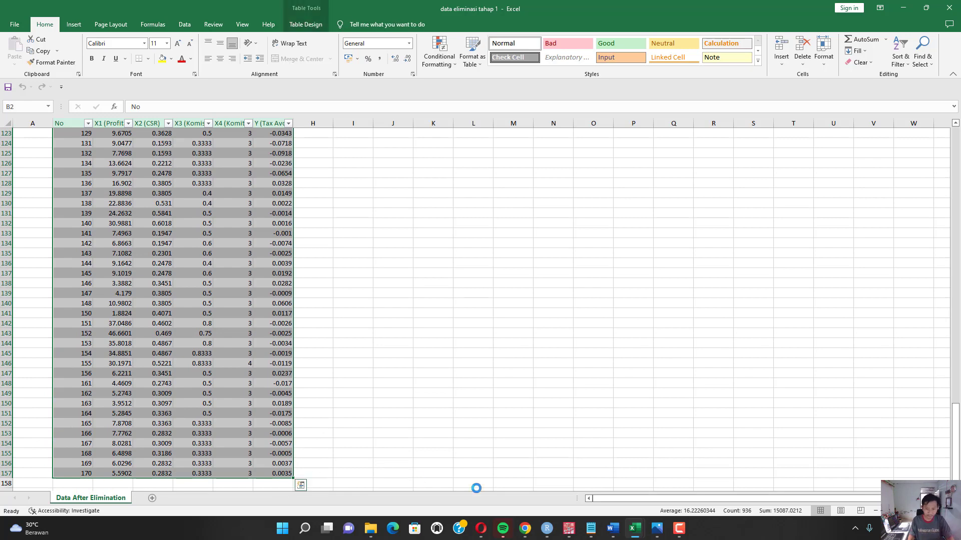
key("ctrl+c")
- Paste the copied table into a new Notepad document and cut it all out again as plain text
left_click(592, 530)
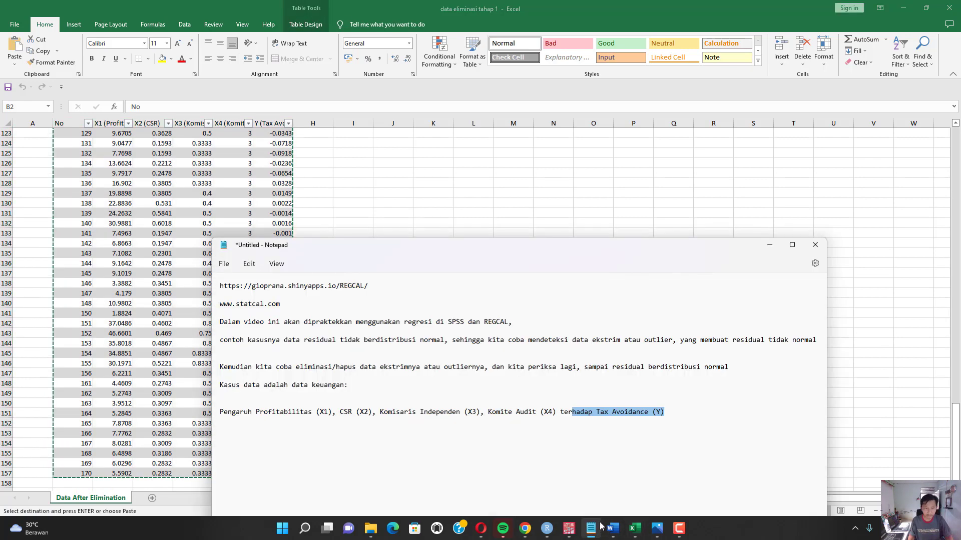
key("super")
type("note")
key("Return")
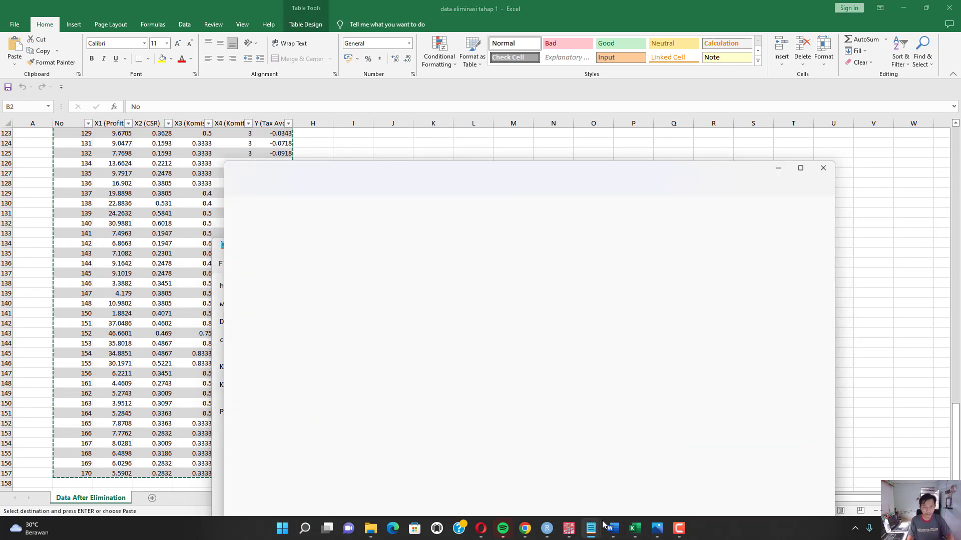
key("ctrl+v")
key("ctrl+a")
key("ctrl+x")
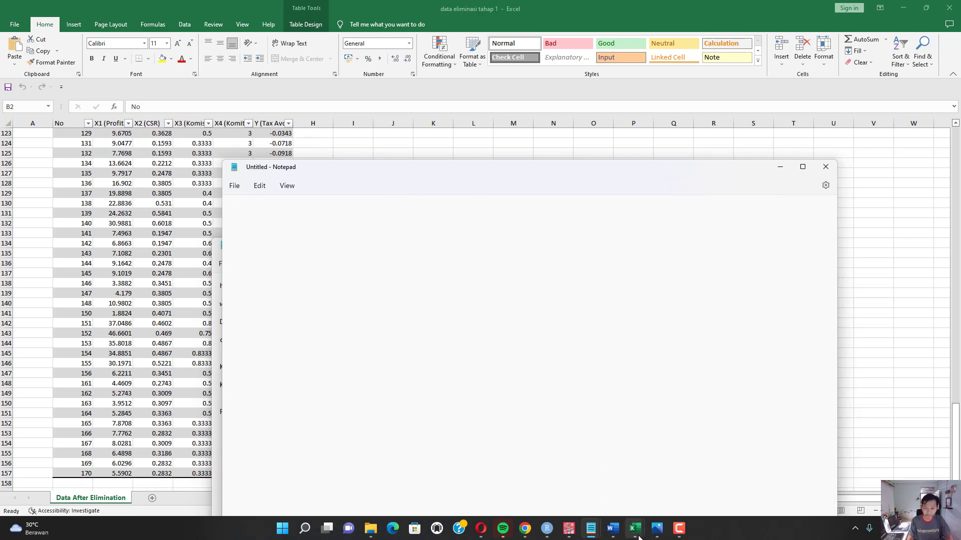
- Paste the plain-text table at cell A1 of Sheet1 in data eliminasi tahap 1 gunakan and save the workbook
mouse_move(639, 537)
left_click(669, 491)
key("ctrl+v")
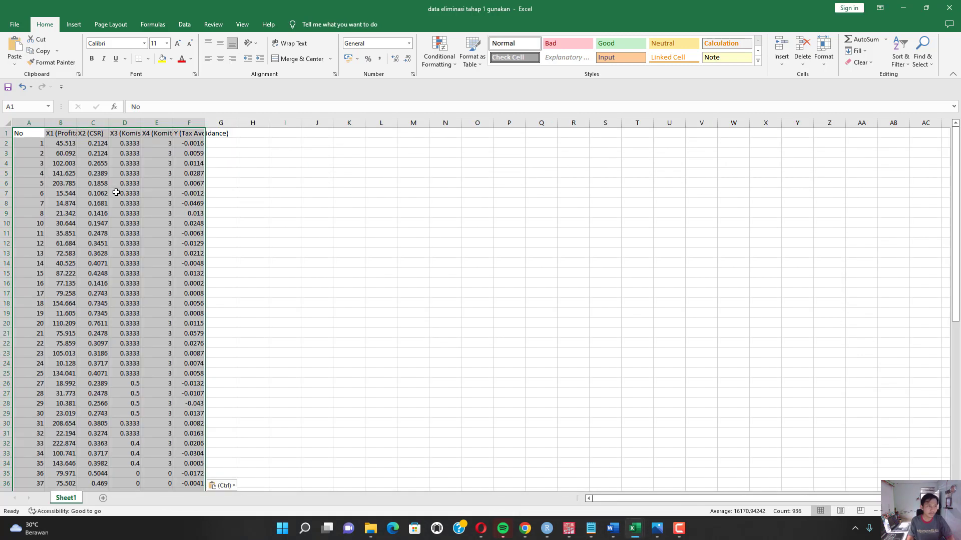
left_click(275, 212)
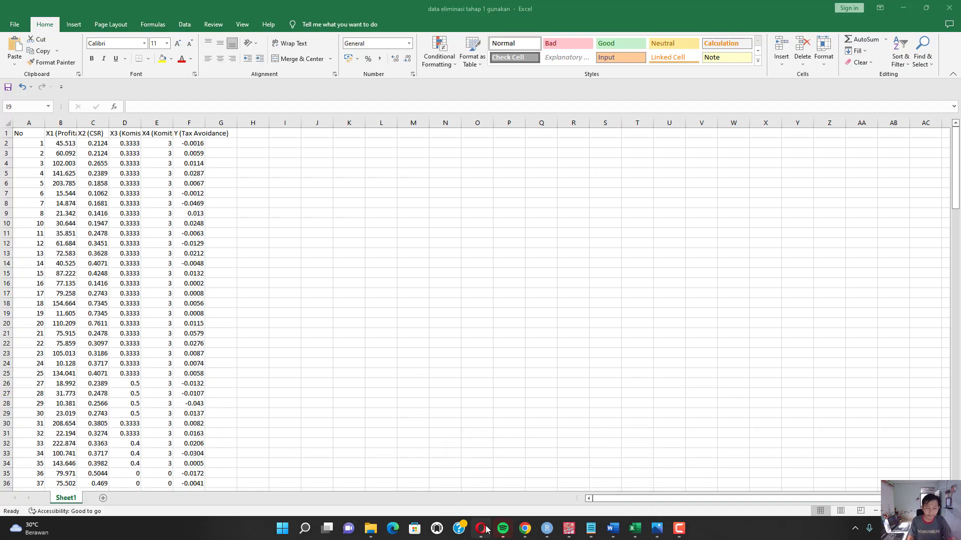
- Load data eliminasi tahap 1 gunakan.xlsx from DATA (D:) into REGCAL in Opera and check its number of entries
left_click(485, 529)
scroll(180, 198, "up", 20)
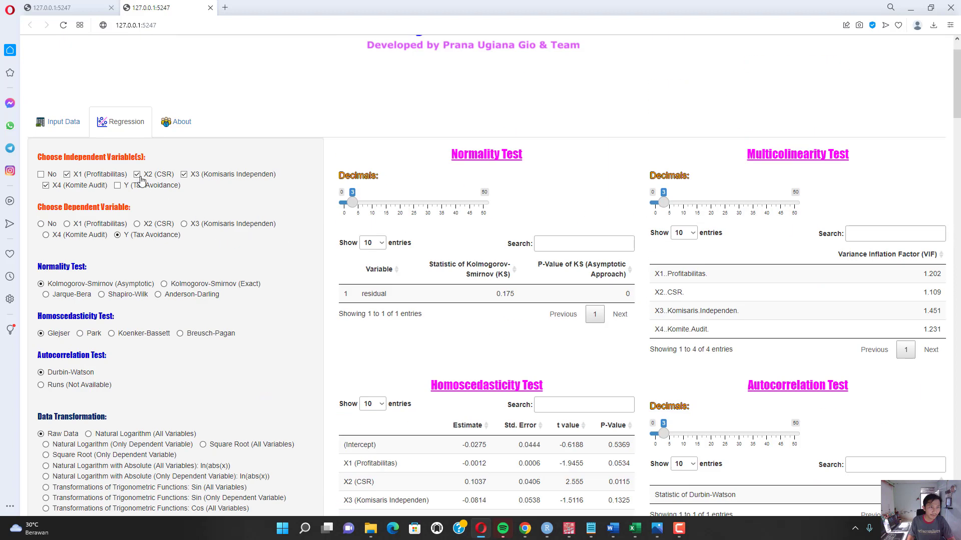
left_click(60, 122)
left_click(59, 180)
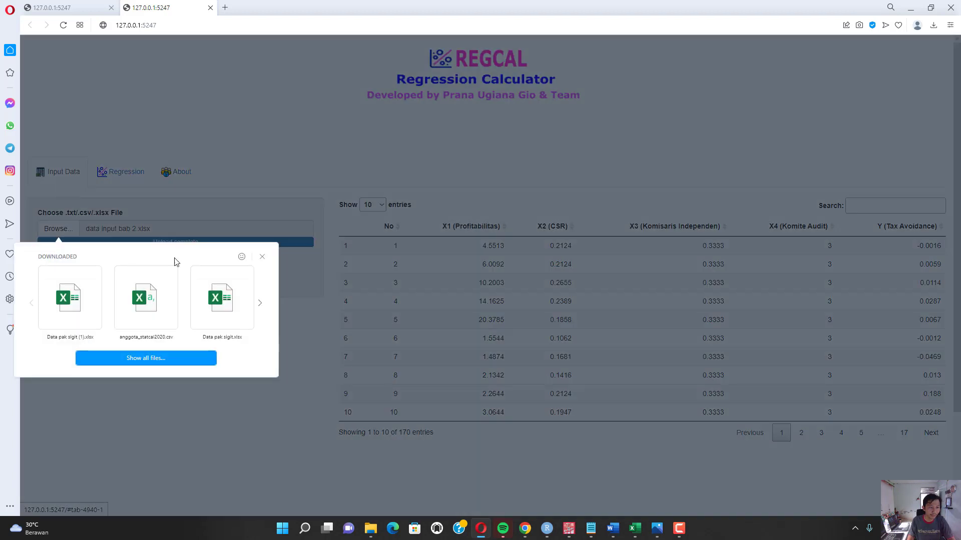
left_click(188, 354)
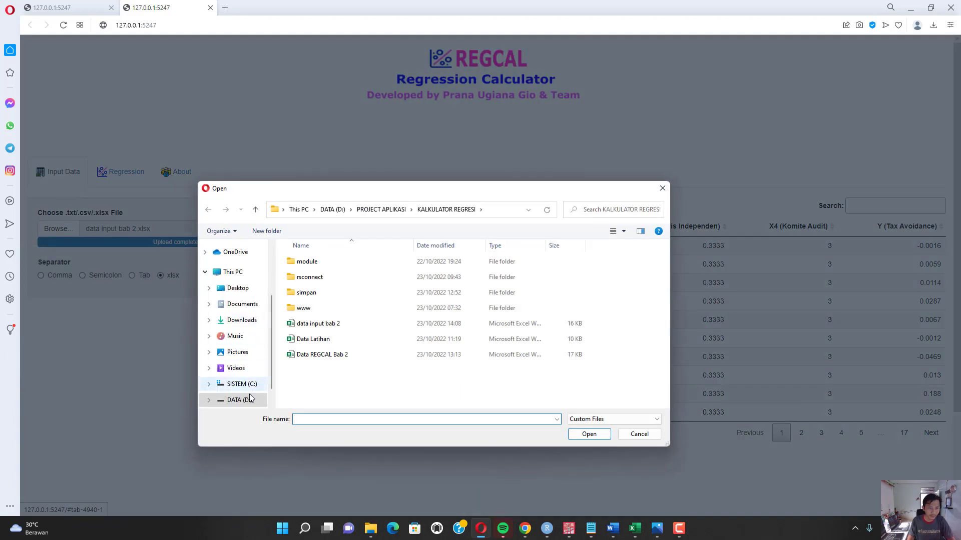
left_click(250, 399)
scroll(406, 330, "down", 1)
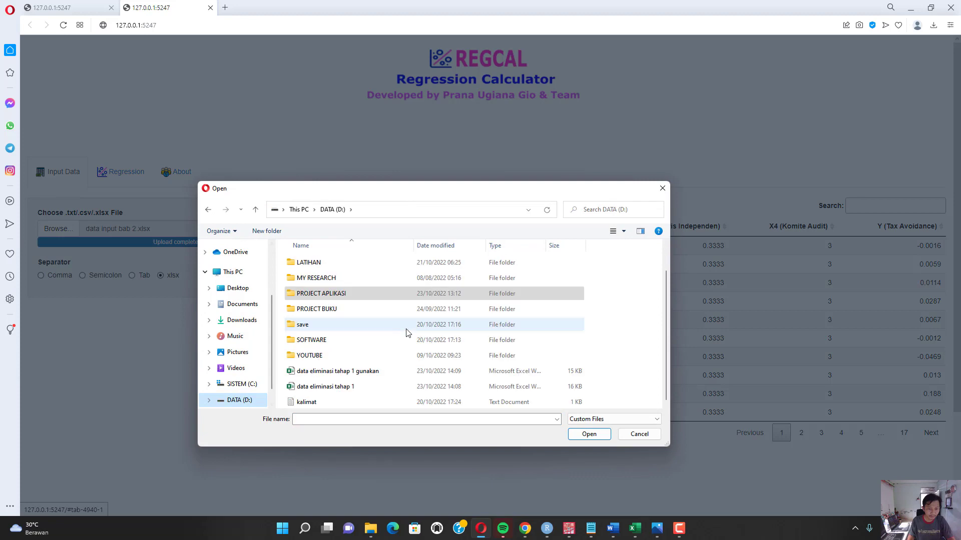
double_click(370, 372)
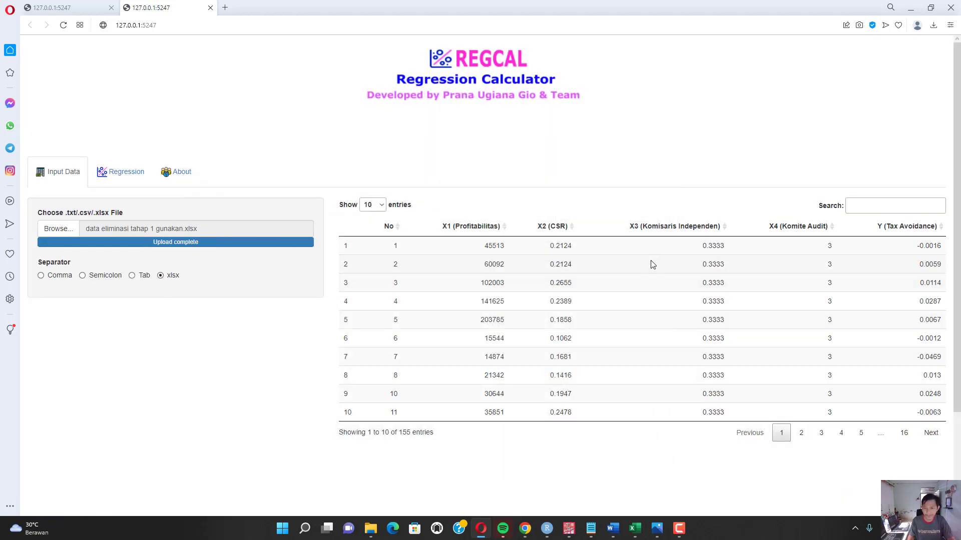
scroll(553, 336, "down", 2)
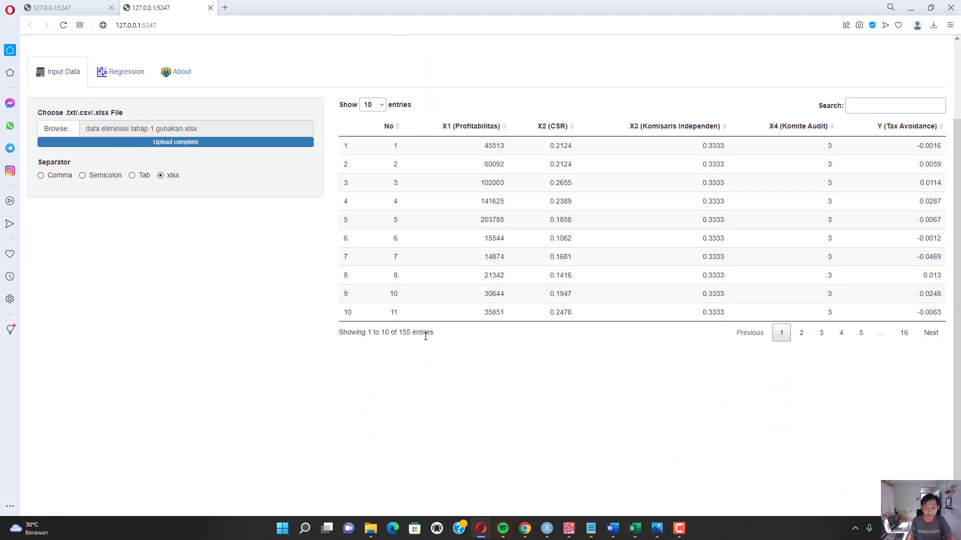
left_click_drag(419, 332, 420, 332)
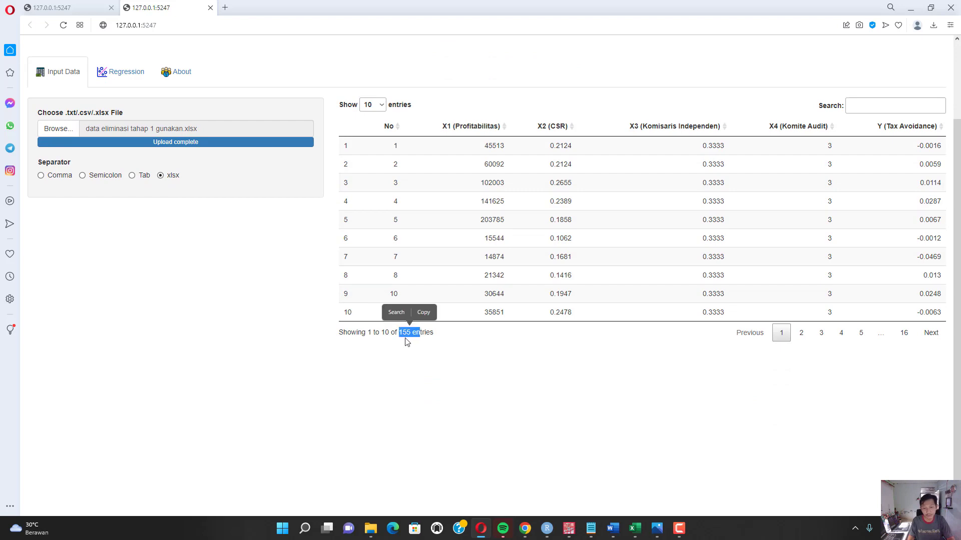
- Set up the regression with X1, X2, X3 and X4 as independent variables and Y (Tax Avoidance) as the dependent variable
left_click(122, 75)
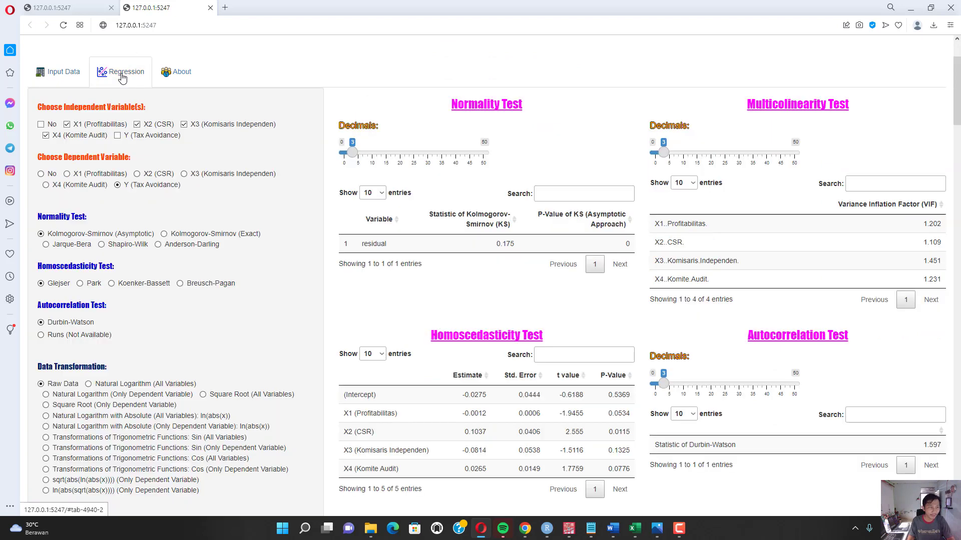
left_click(123, 135)
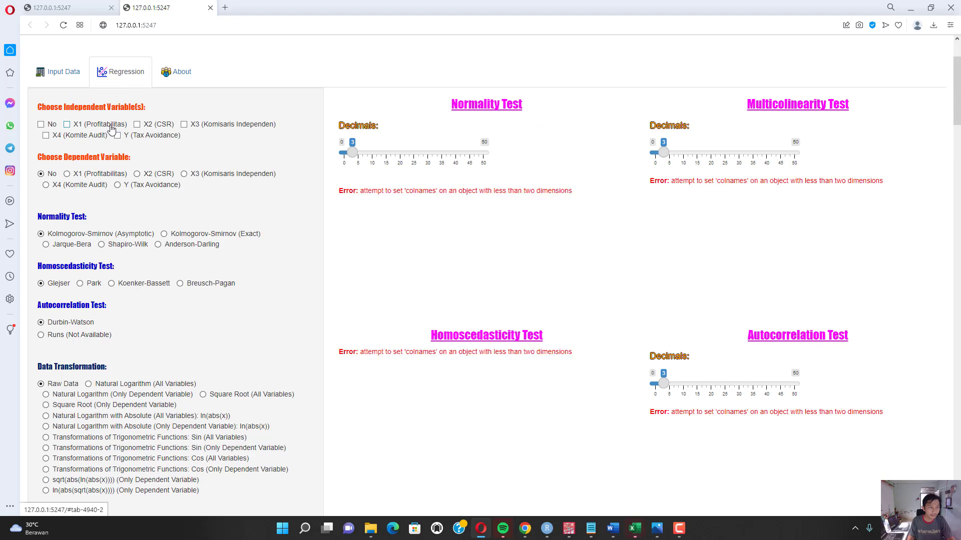
left_click(125, 125)
left_click(164, 126)
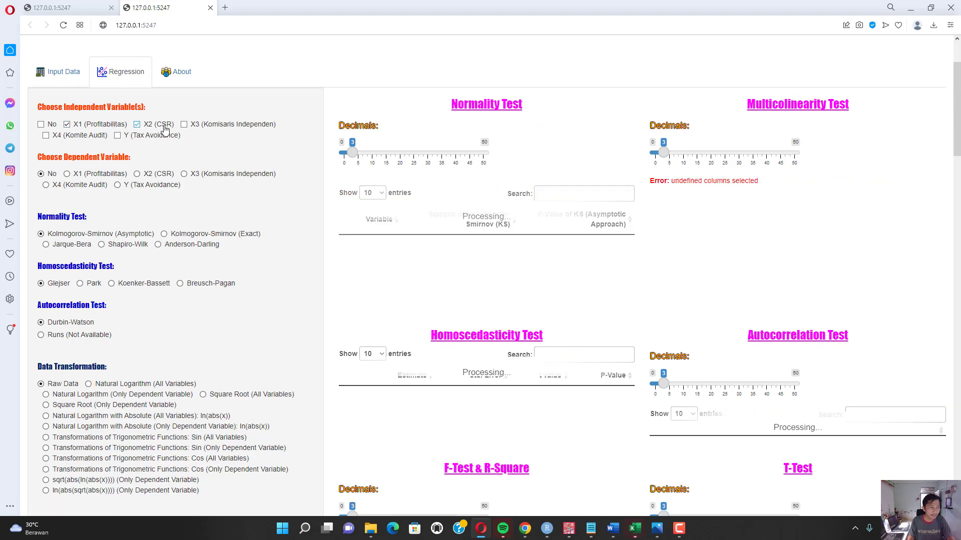
left_click(77, 137)
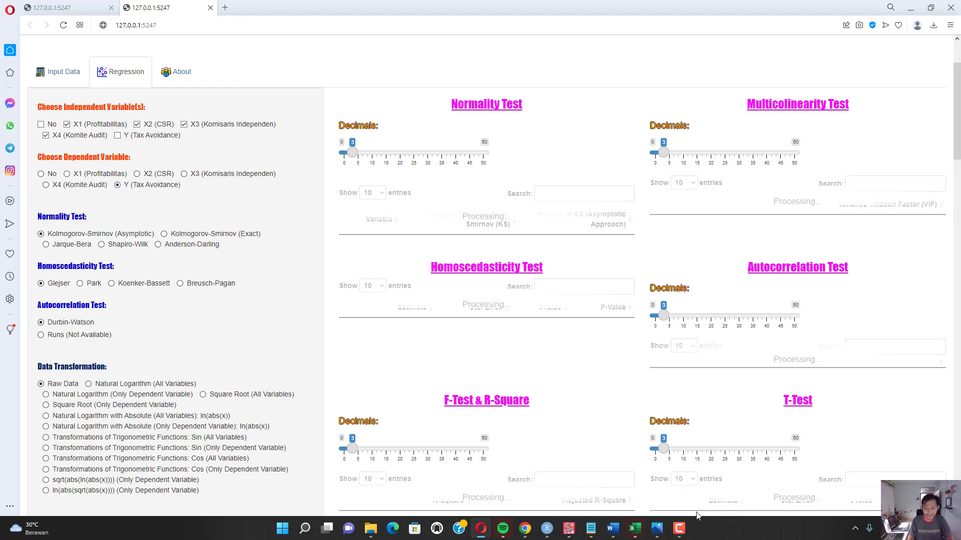
- Close all the REGCAL-generated Excel workbooks, keeping data eliminasi tahap 1 and data eliminasi tahap 1 gunakan open
mouse_move(641, 532)
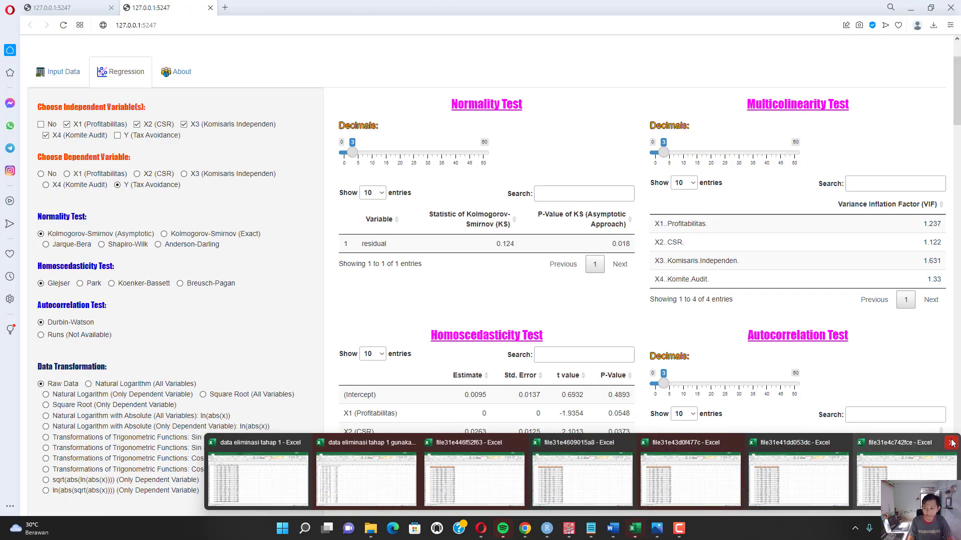
left_click(952, 442)
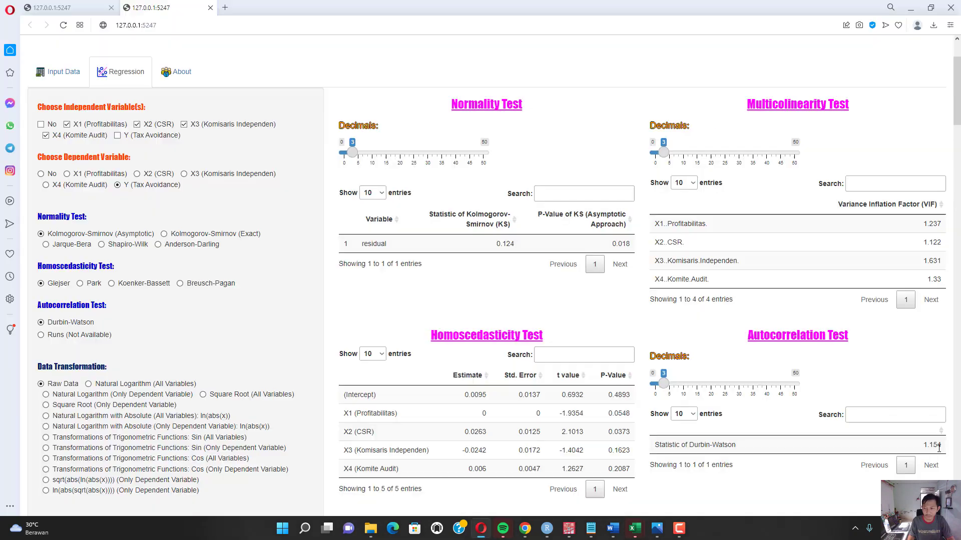
mouse_move(635, 530)
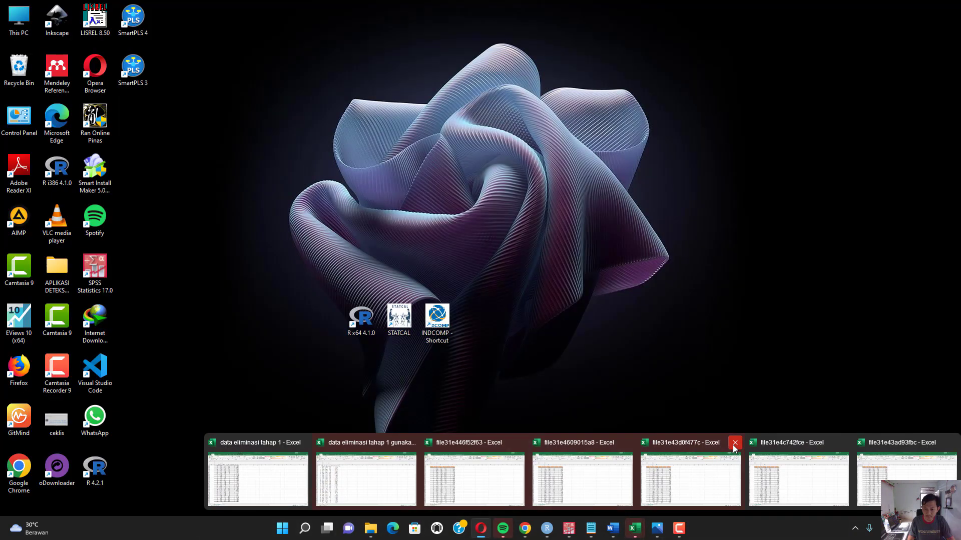
left_click(734, 444)
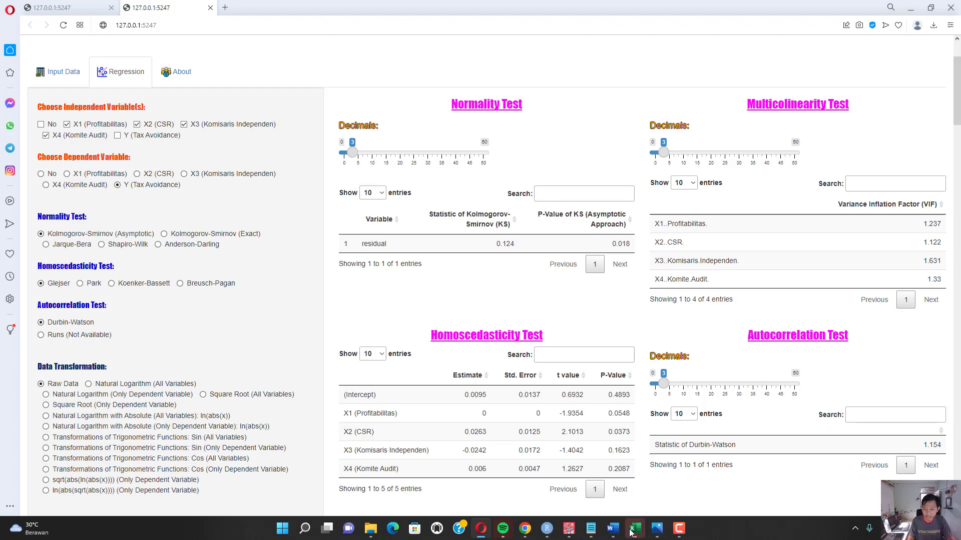
mouse_move(634, 530)
left_click(627, 443)
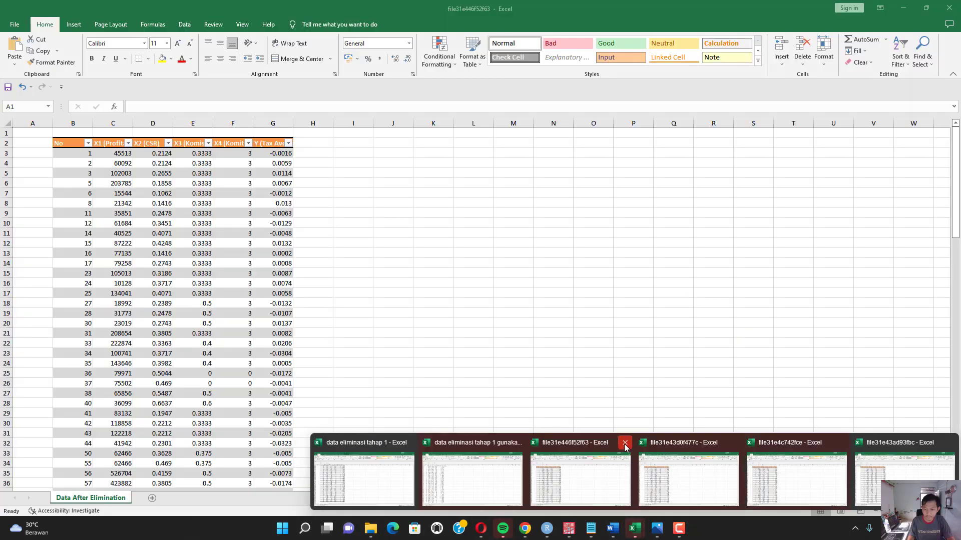
left_click(625, 443)
left_click(676, 441)
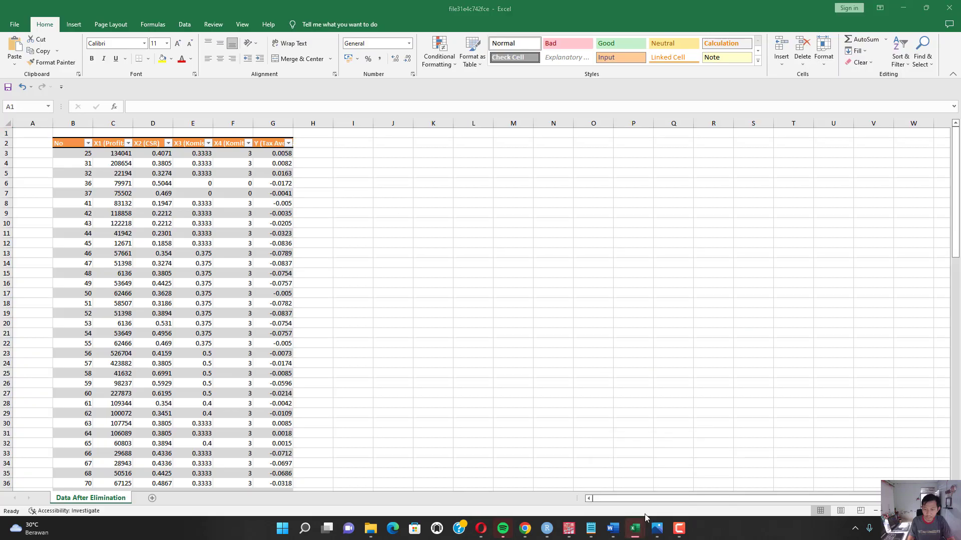
mouse_move(634, 528)
left_click(677, 443)
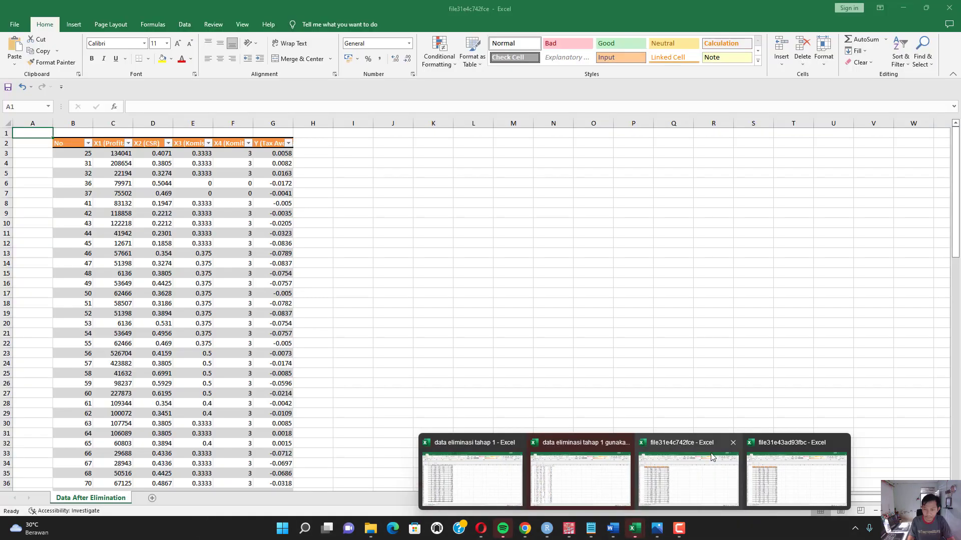
left_click(733, 443)
left_click(785, 443)
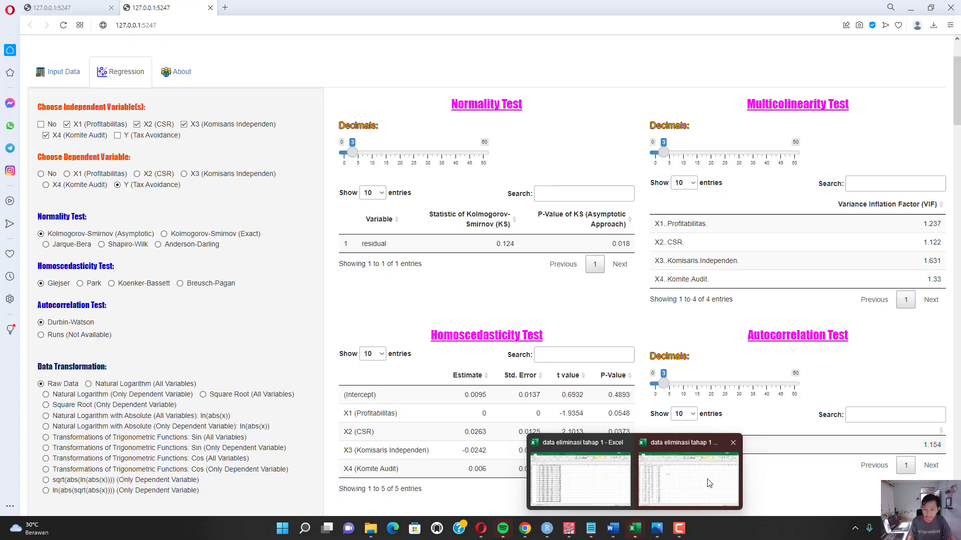
- Examine the Kolmogorov-Smirnov p-value of the residuals and the number of outliers under the Mean & Standard Deviation Approach
scroll(517, 307, "down", 20)
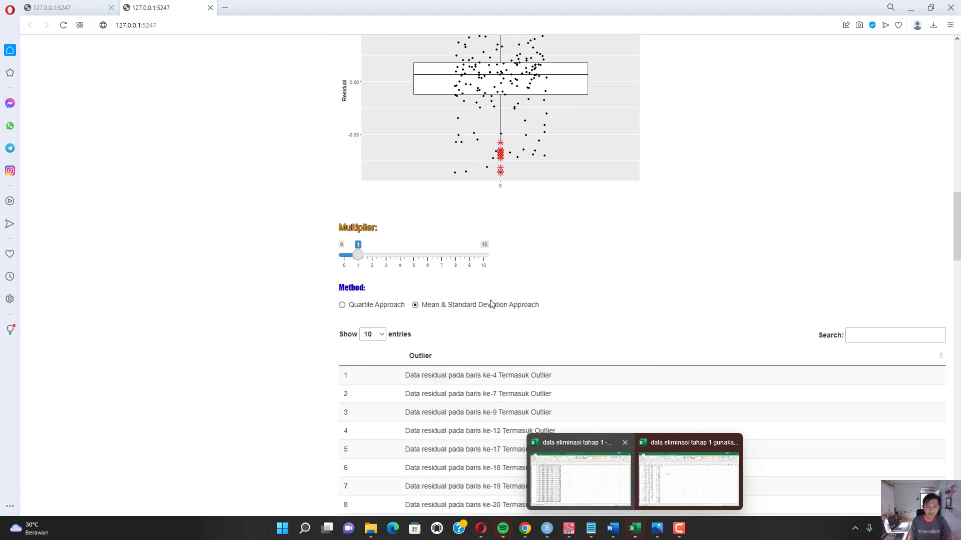
scroll(456, 322, "down", 8)
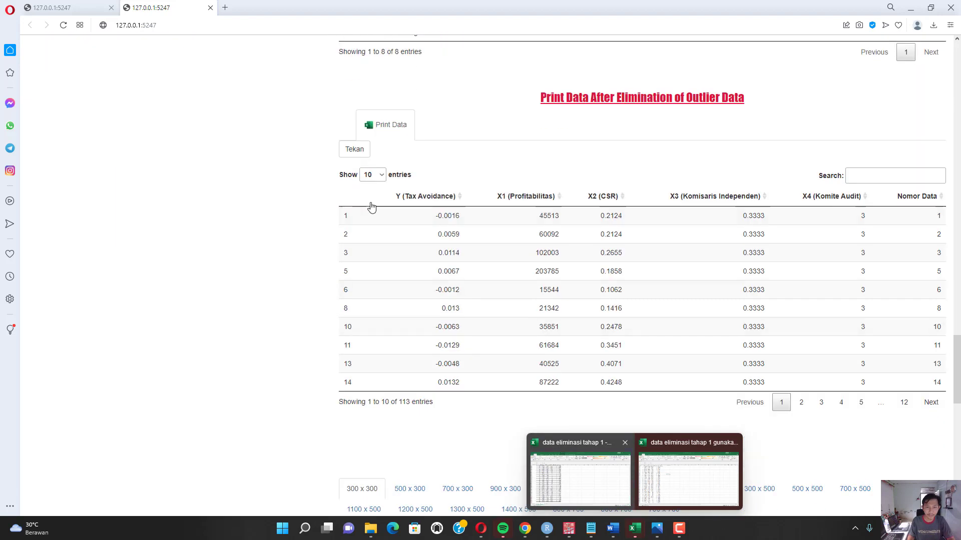
scroll(297, 201, "up", 20)
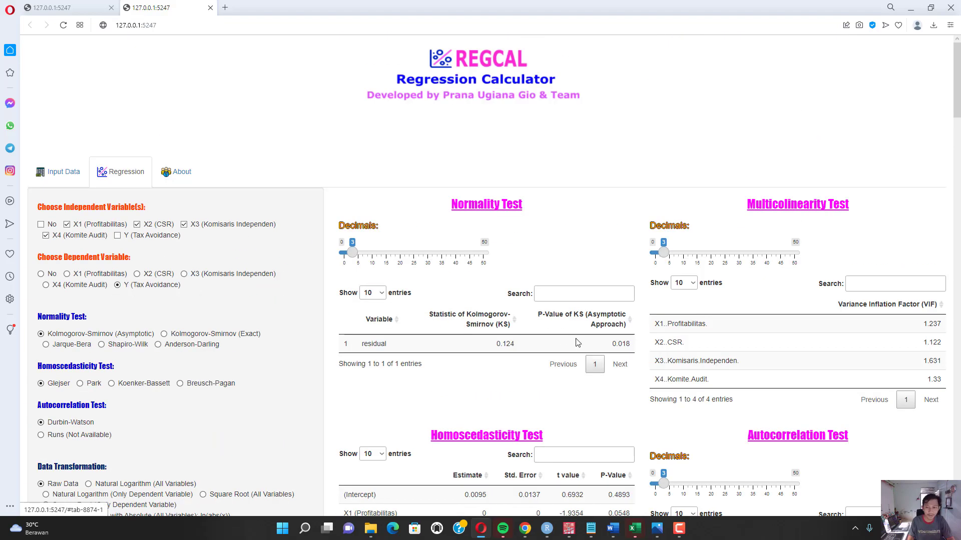
left_click_drag(612, 344, 620, 345)
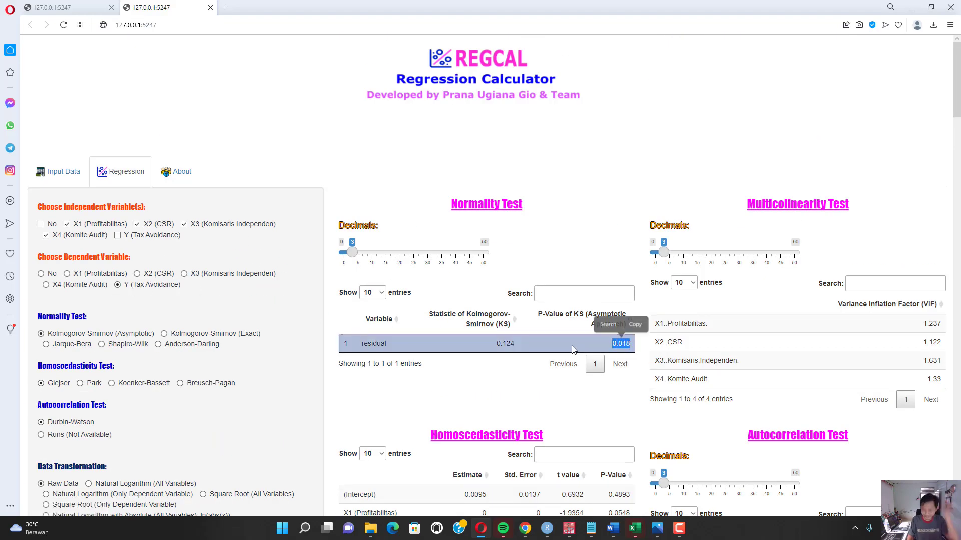
scroll(613, 243, "down", 3)
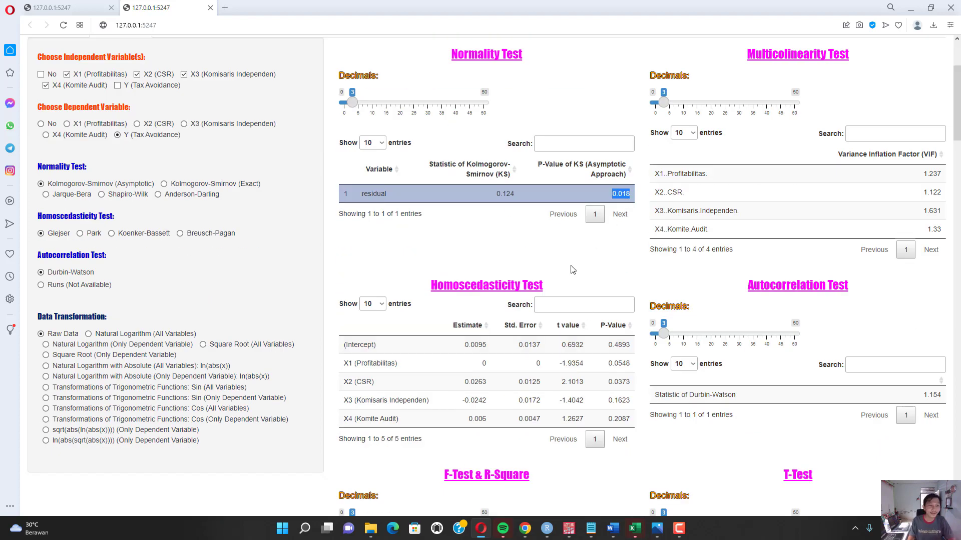
scroll(572, 270, "down", 6)
scroll(573, 272, "down", 15)
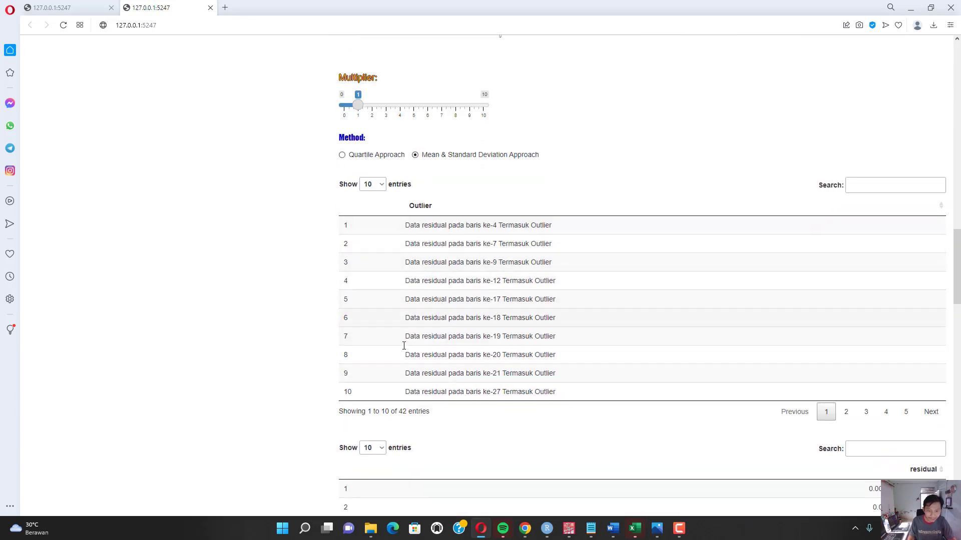
left_click_drag(414, 413, 415, 413)
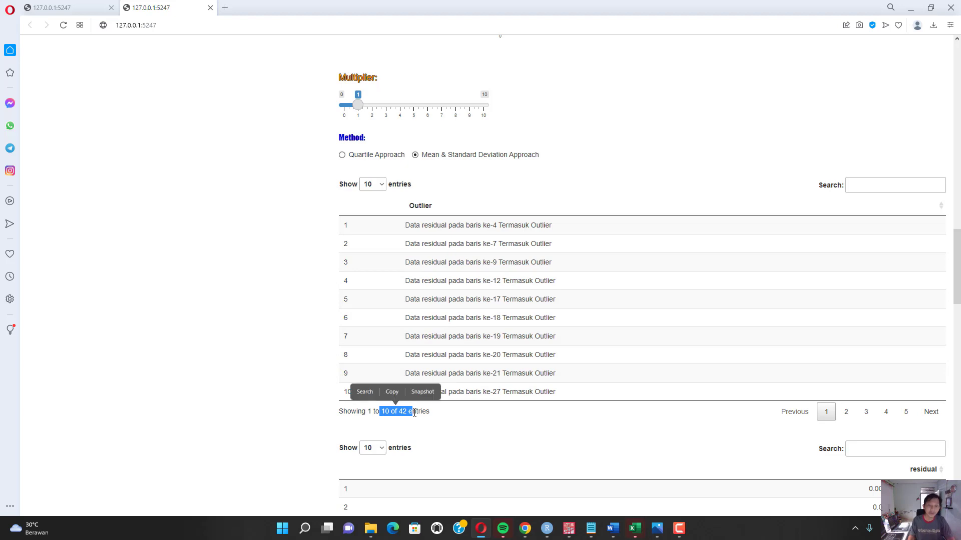
scroll(549, 352, "down", 9)
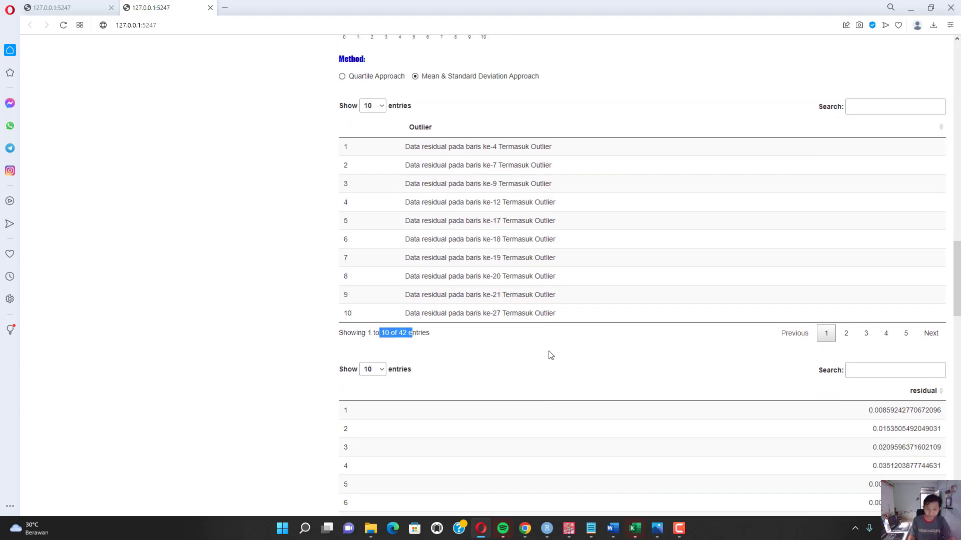
- Show the data after elimination of outlier data and export it to an Excel workbook
scroll(417, 285, "down", 5)
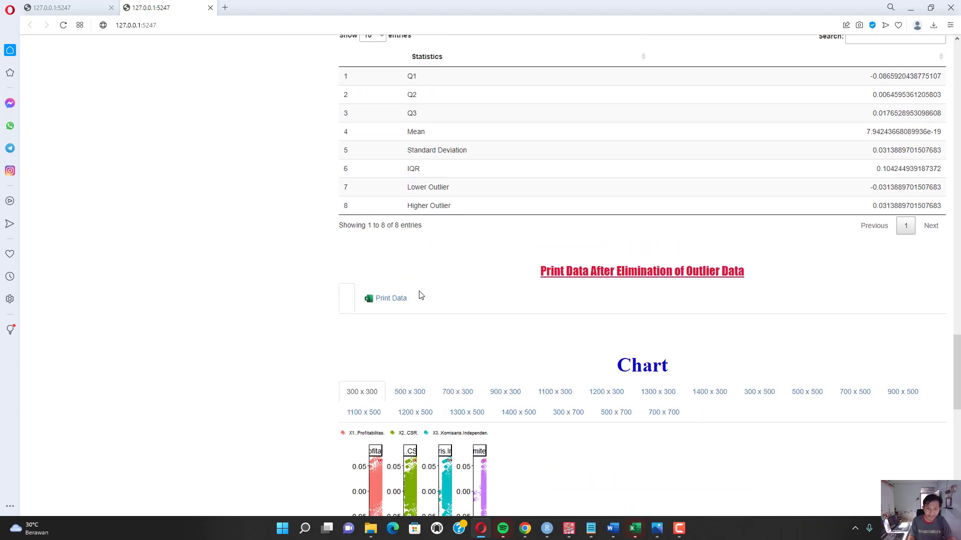
scroll(419, 295, "up", 5)
scroll(405, 249, "down", 6)
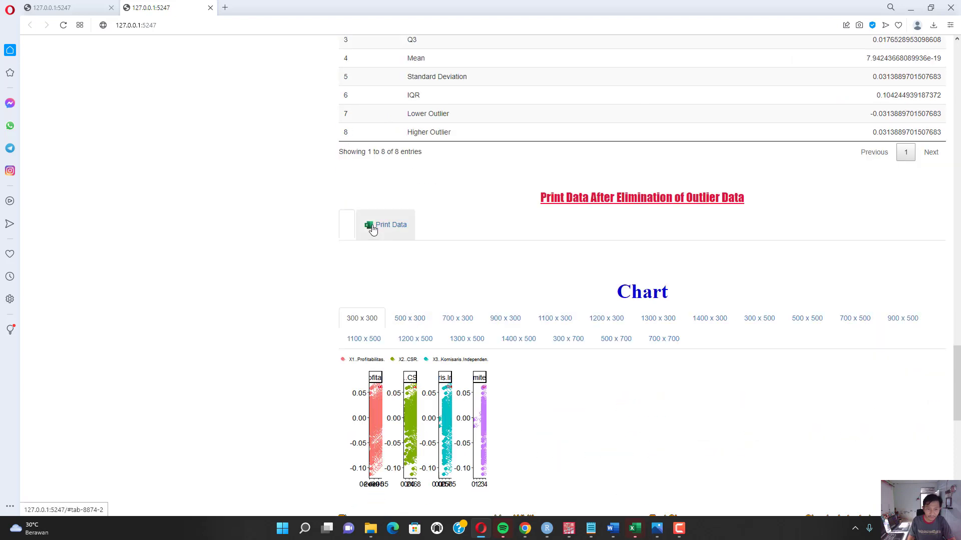
left_click(376, 227)
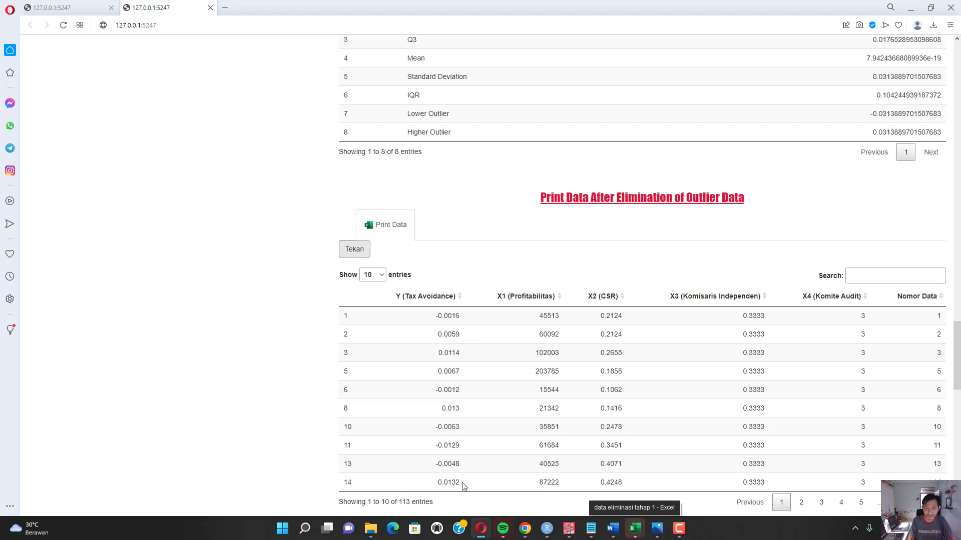
scroll(250, 356, "down", 4)
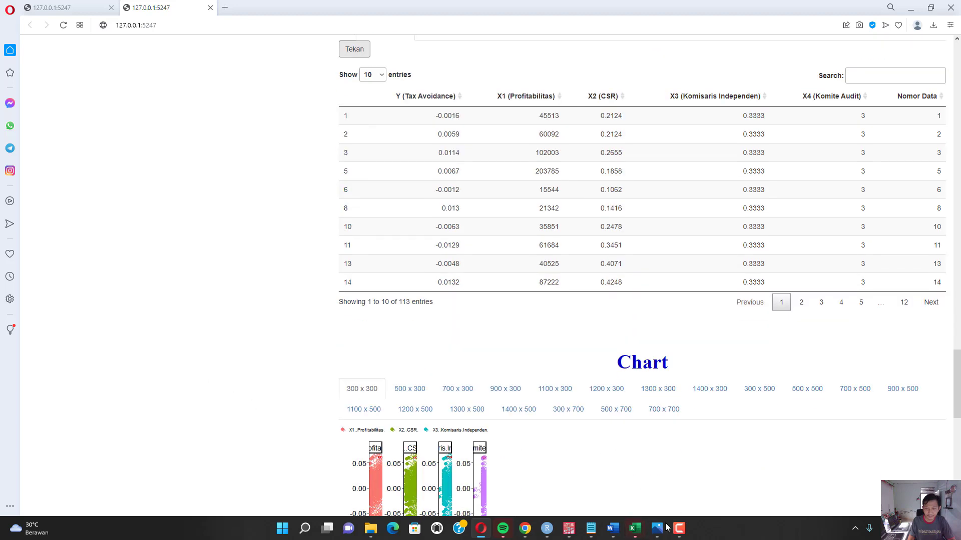
- Close both data eliminasi tahap 1 workbooks and review the exported Data After Elimination sheet down to its last row
mouse_move(642, 534)
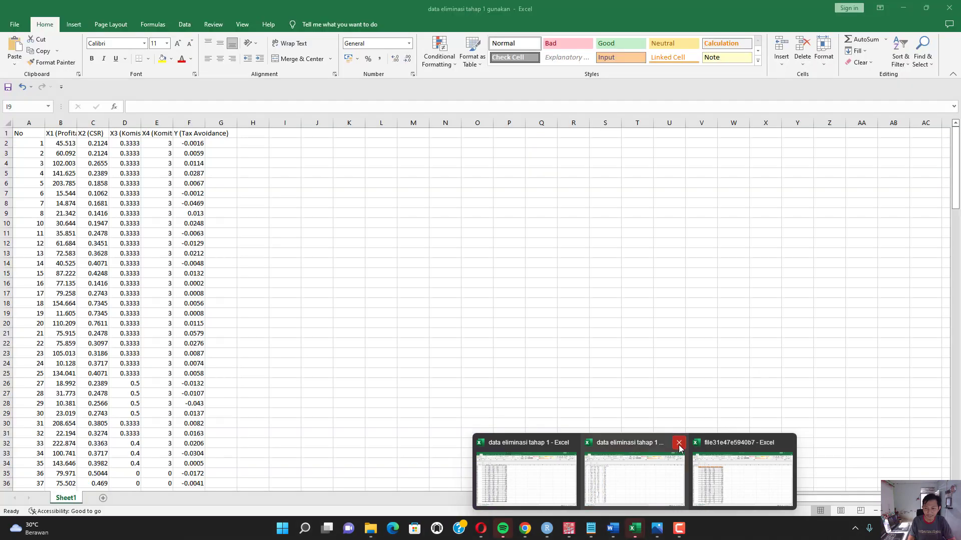
left_click(679, 442)
left_click(622, 442)
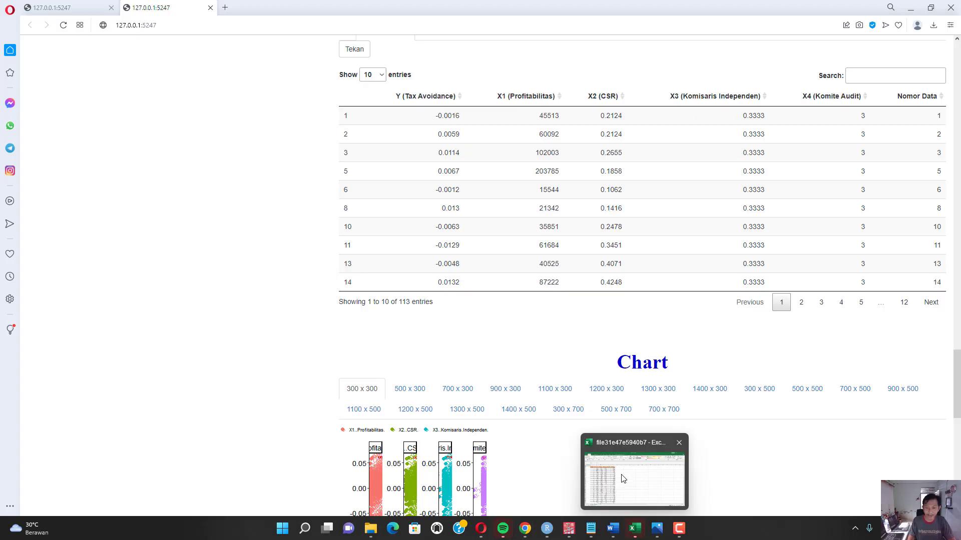
left_click(618, 476)
scroll(235, 280, "down", 20)
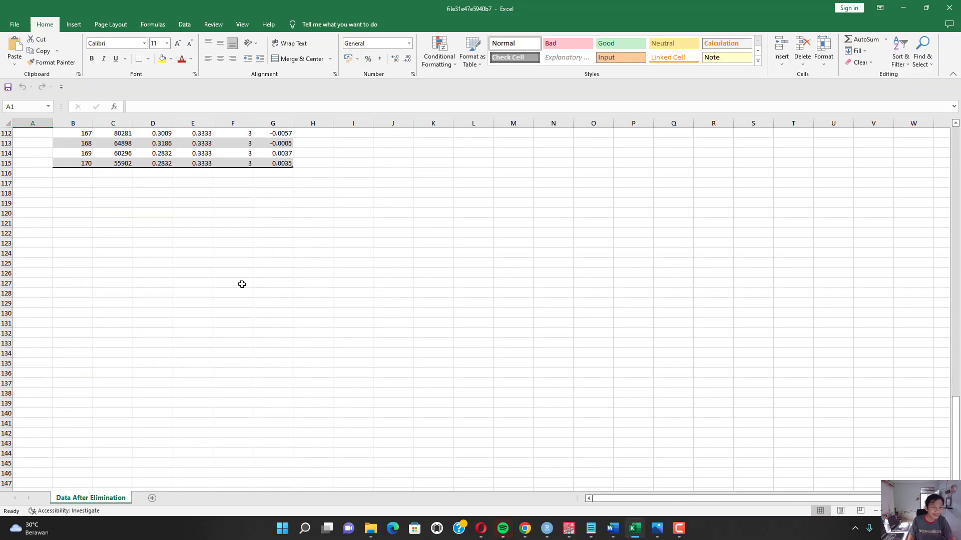
scroll(242, 285, "up", 18)
scroll(242, 284, "up", 20)
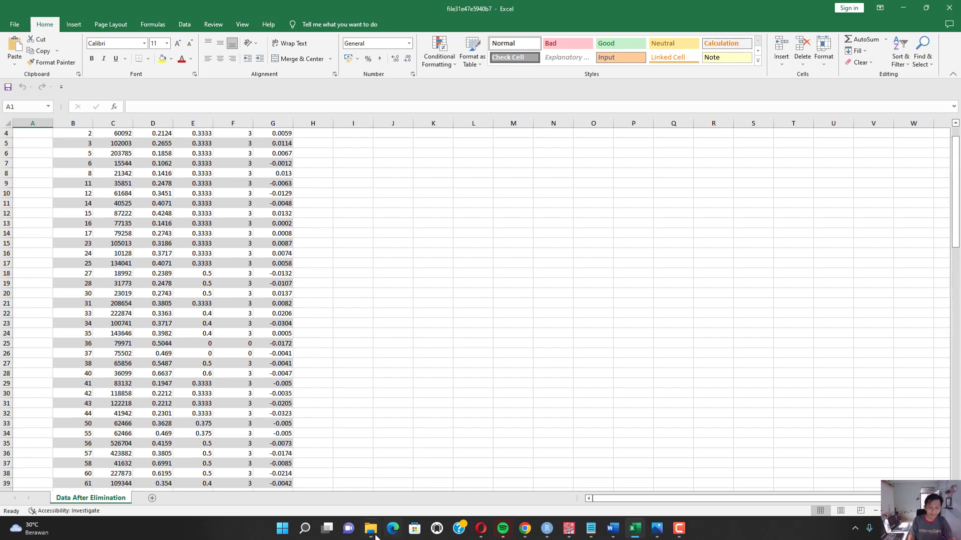
- Paste a copy of data eliminasi tahap 1 gunakan into DATA (D:) and rename it data eliminasi tahap 2
left_click(371, 531)
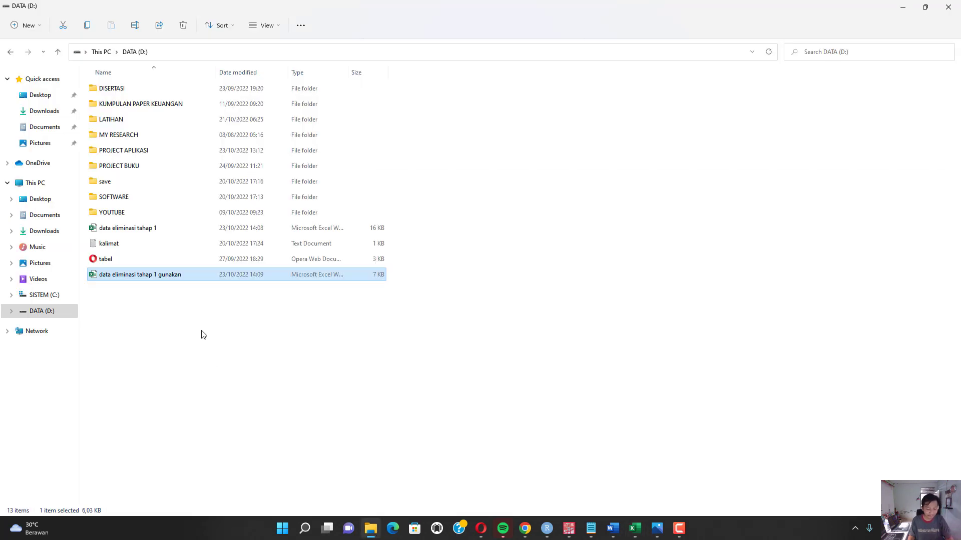
key("ctrl+v")
right_click(181, 293)
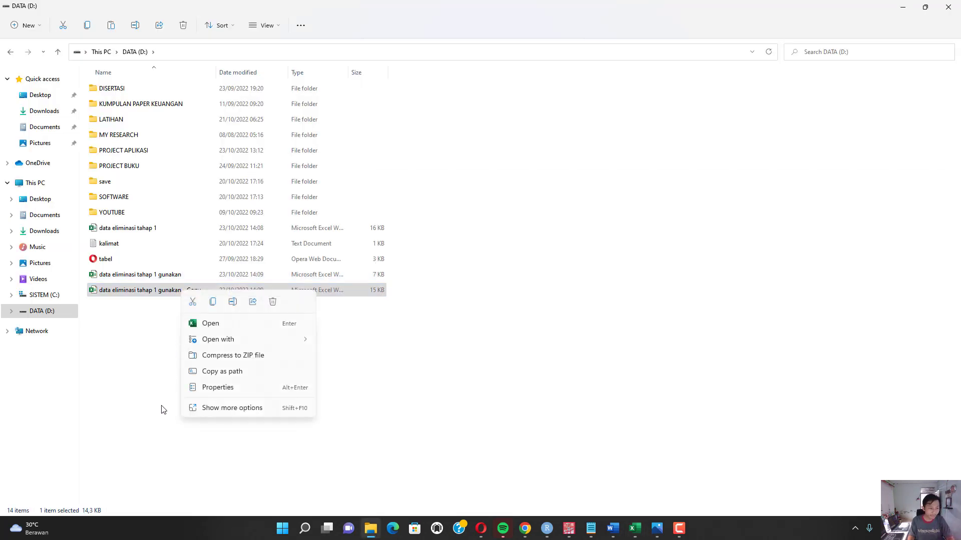
left_click(233, 301)
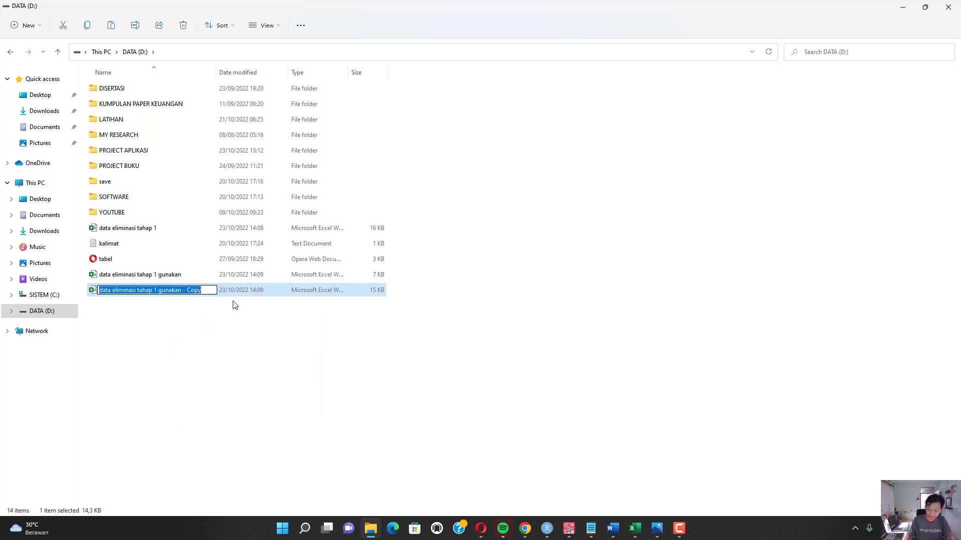
key("End")
key("BackSpace")
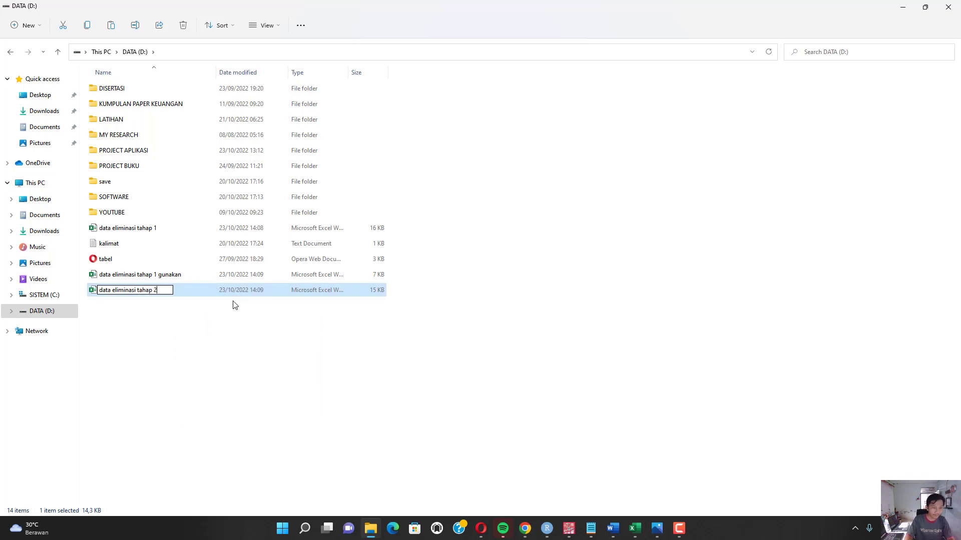
key("Return")
- Open data eliminasi tahap 2 and clear the contents of all data rows below the header on Sheet1
key("Return")
scroll(234, 304, "down", 13)
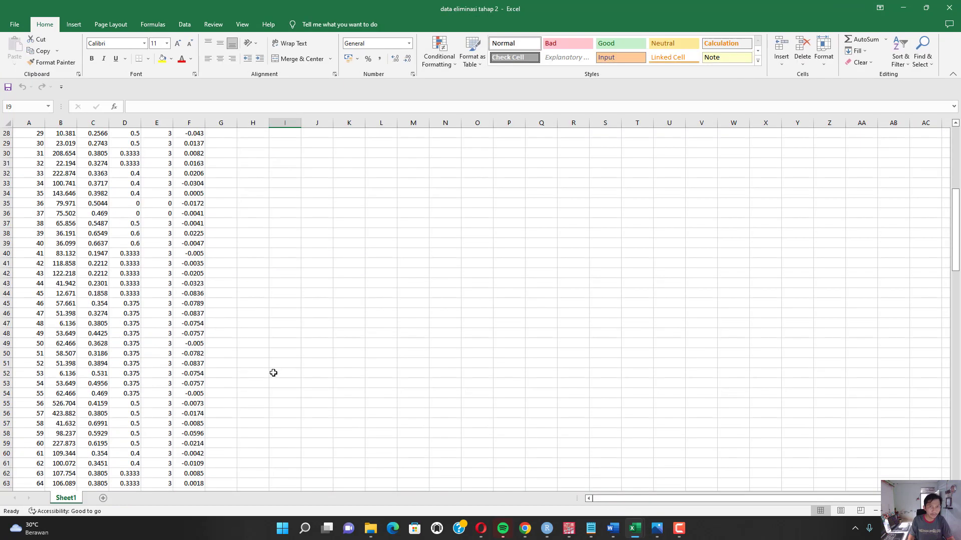
scroll(245, 465, "down", 20)
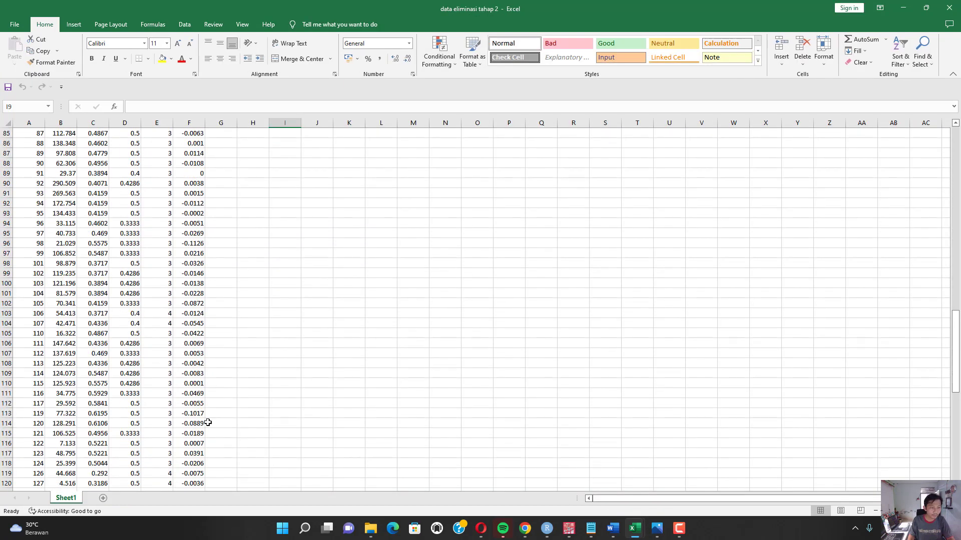
left_click_drag(203, 424, 36, 147)
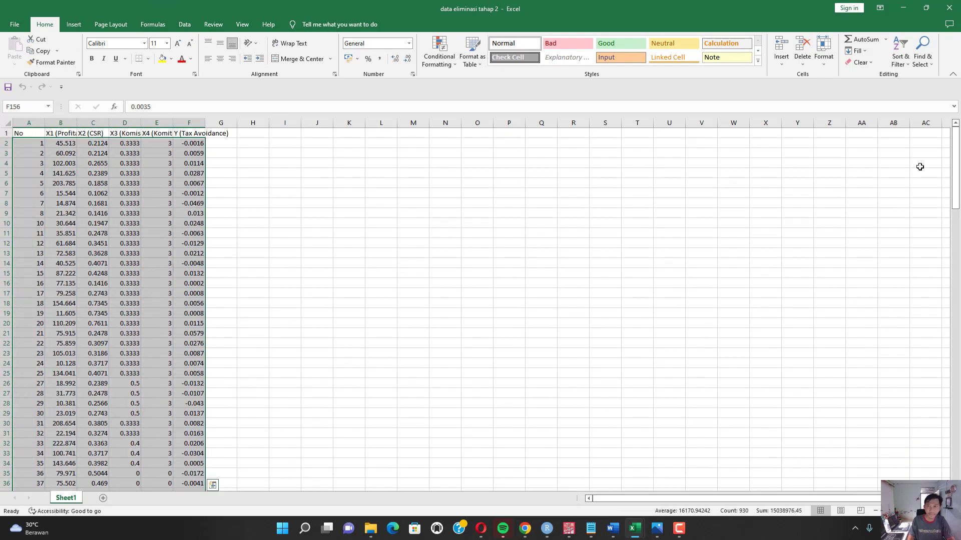
left_click(861, 62)
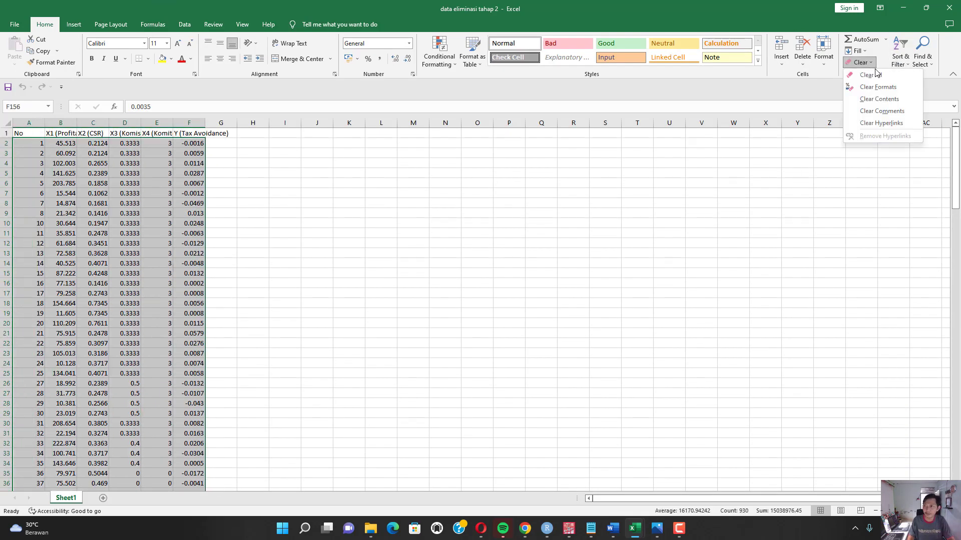
left_click(879, 99)
left_click(431, 281)
- Copy the exported Data After Elimination table without its headers, paste it into Notepad, and cut it as plain text
mouse_move(638, 530)
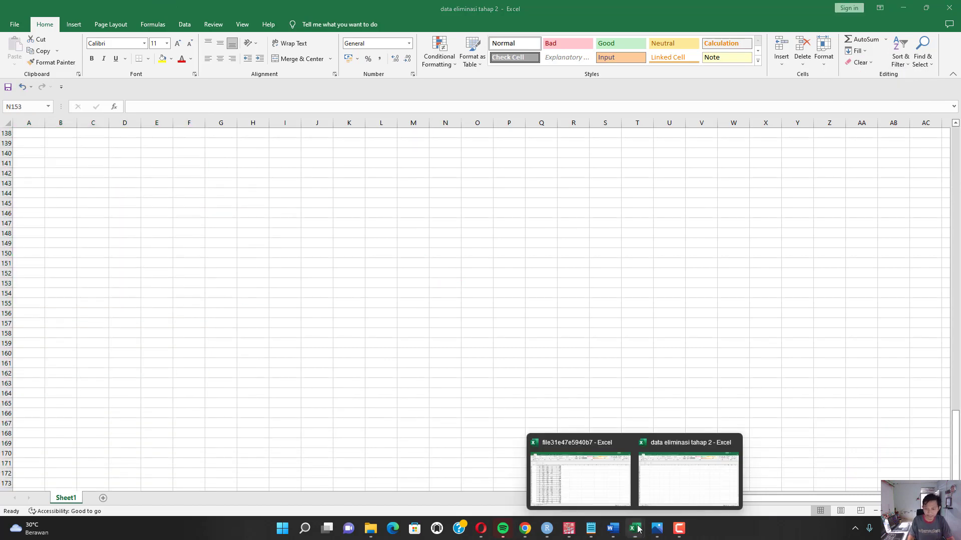
left_click(581, 475)
left_click(282, 343)
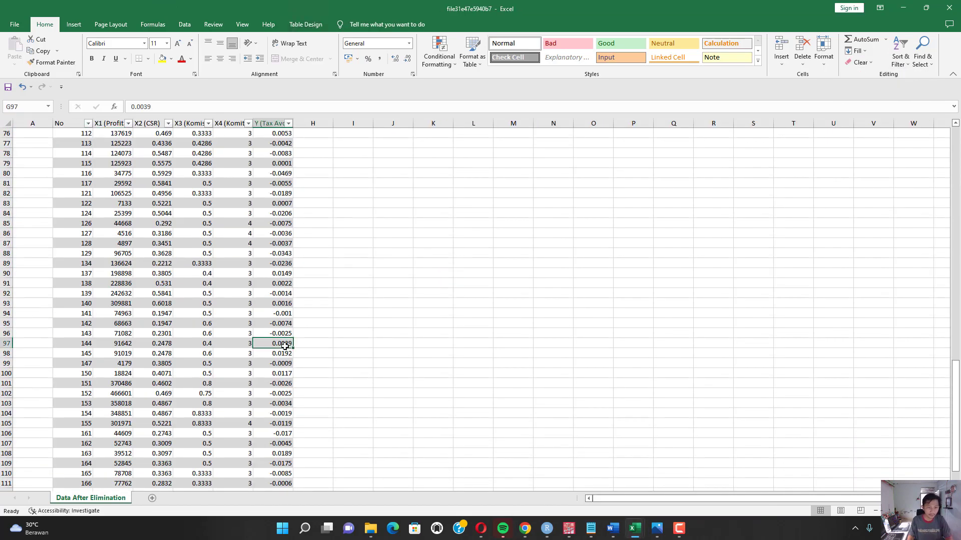
key("ctrl+a")
key("ctrl+c")
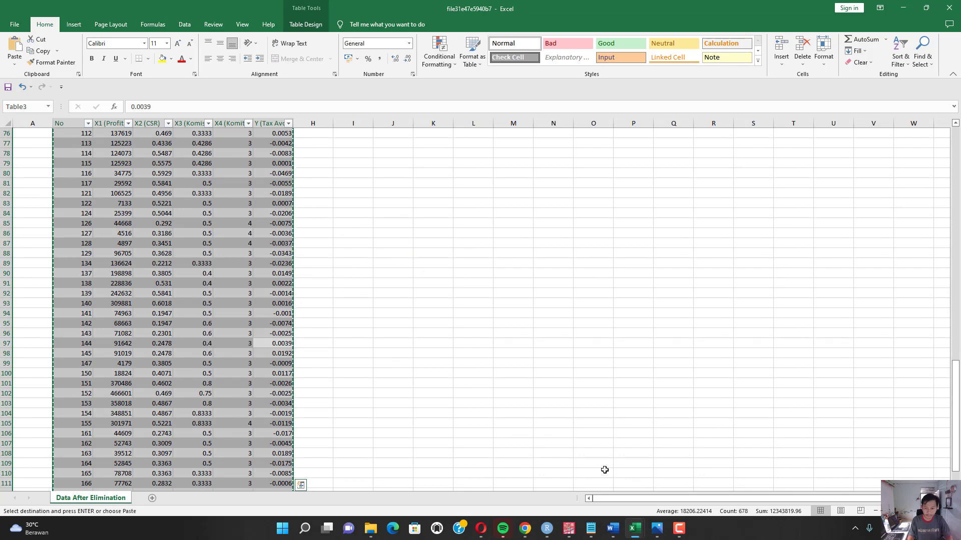
mouse_move(591, 528)
left_click(624, 485)
key("ctrl+v")
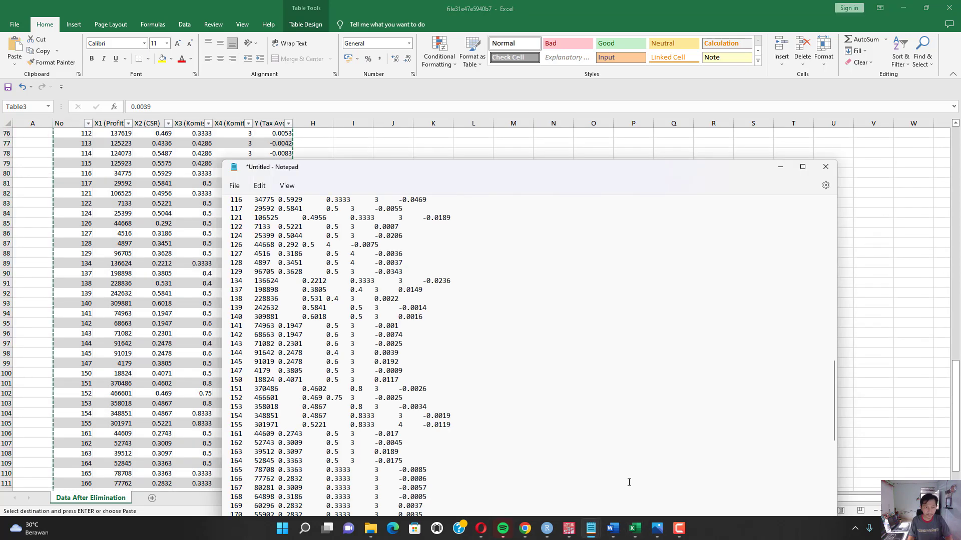
key("ctrl+a")
key("ctrl+x")
- Paste the plain-text data at cell A2 of Sheet1 in data eliminasi tahap 2 and check it down to the last row
mouse_move(644, 533)
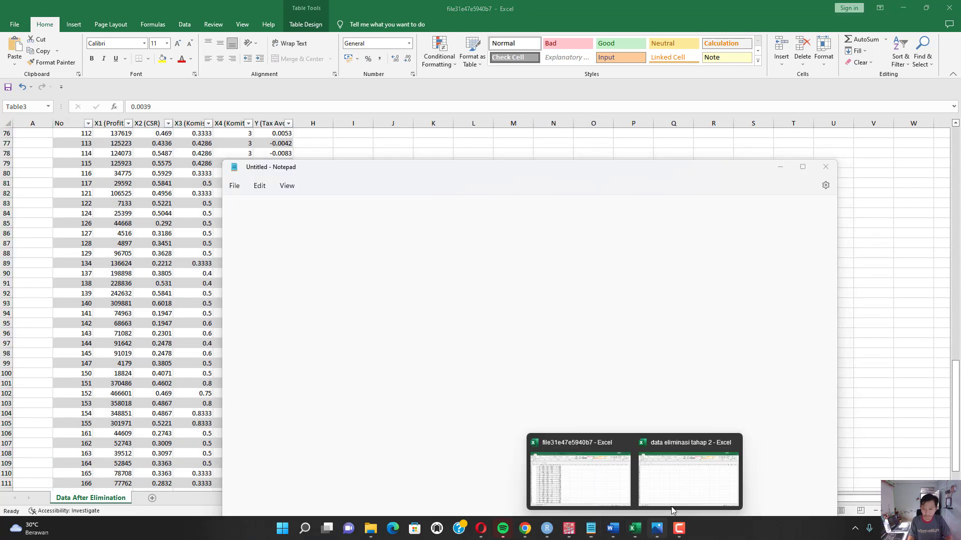
left_click(690, 478)
scroll(92, 191, "up", 20)
scroll(84, 183, "up", 12)
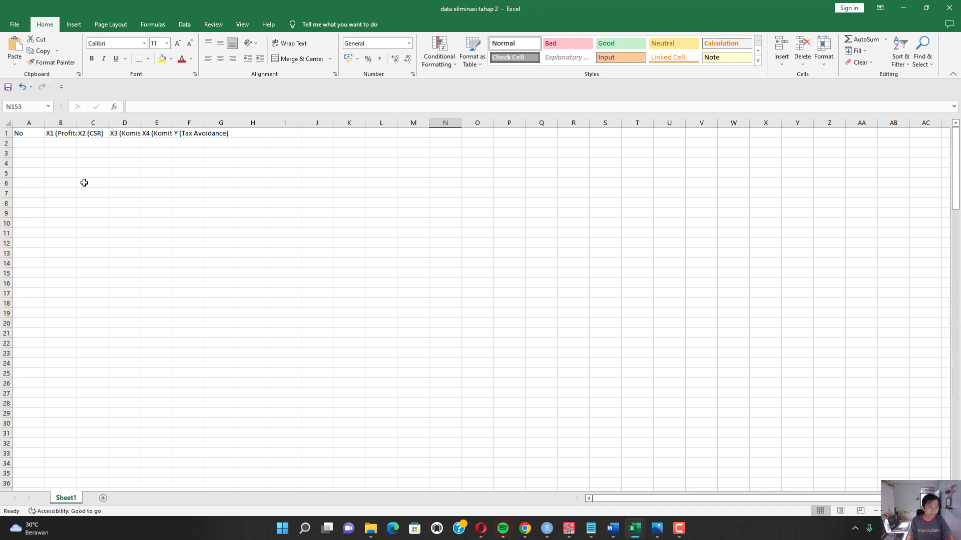
left_click(40, 144)
key("ctrl+v")
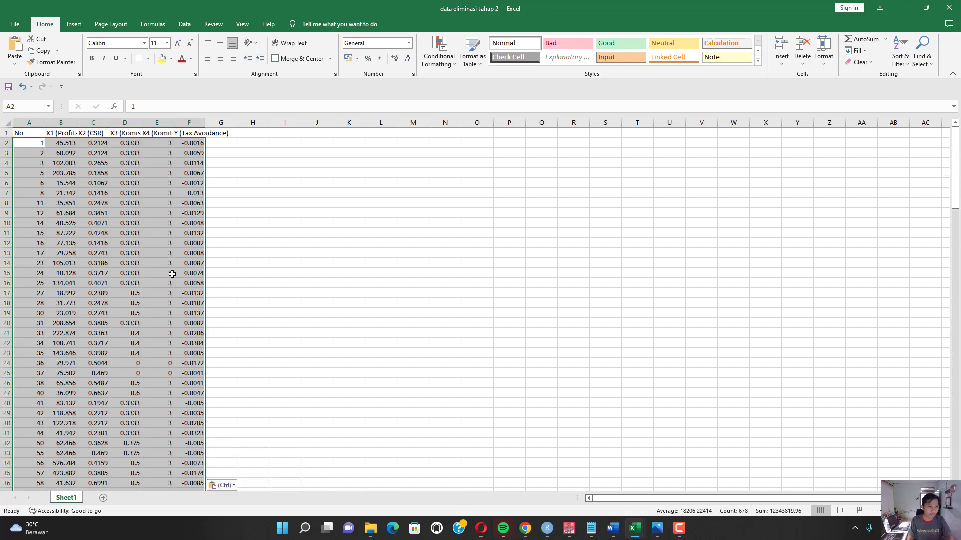
left_click(175, 291)
scroll(175, 292, "down", 20)
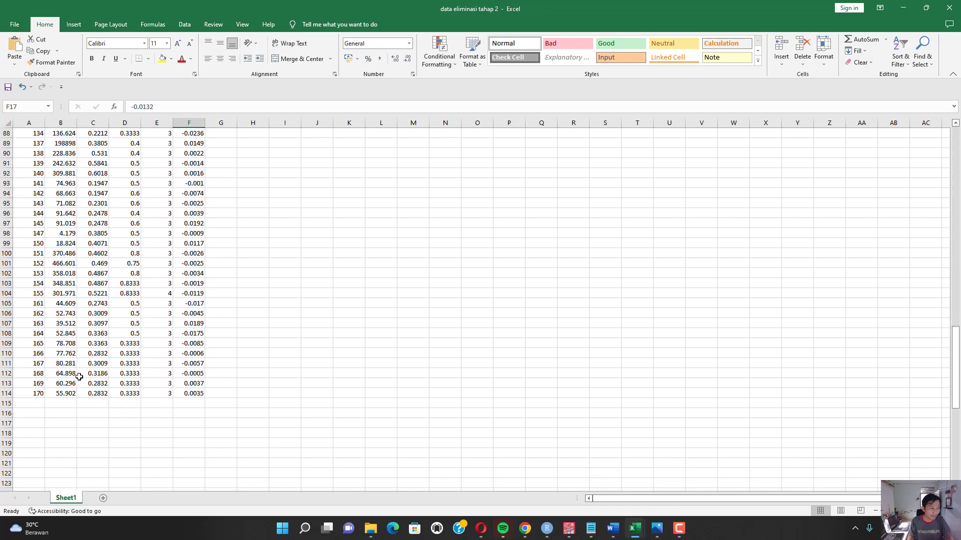
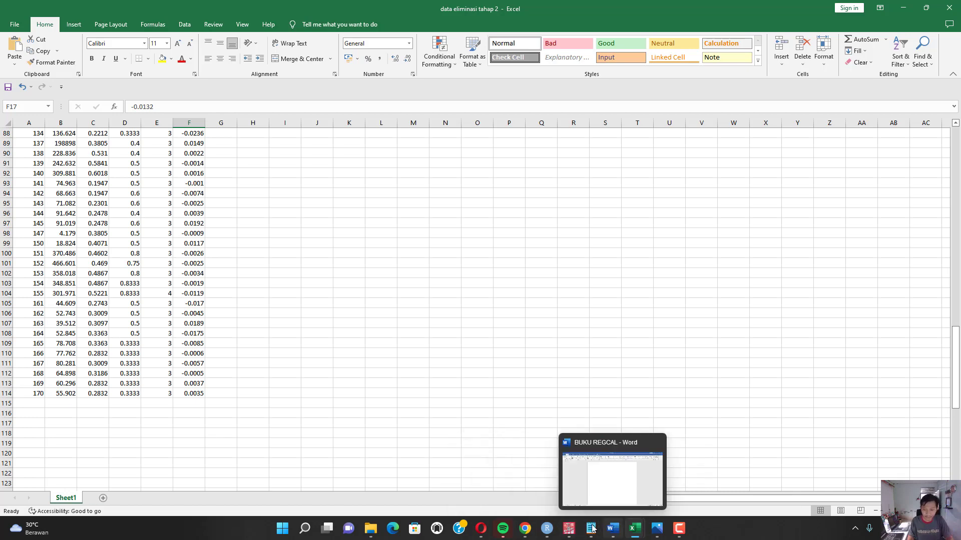
- Switch to REGCAL in the browser and load the file data eliminasi tahap 2 from DATA (D:) as input data
left_click(481, 529)
scroll(386, 356, "down", 6)
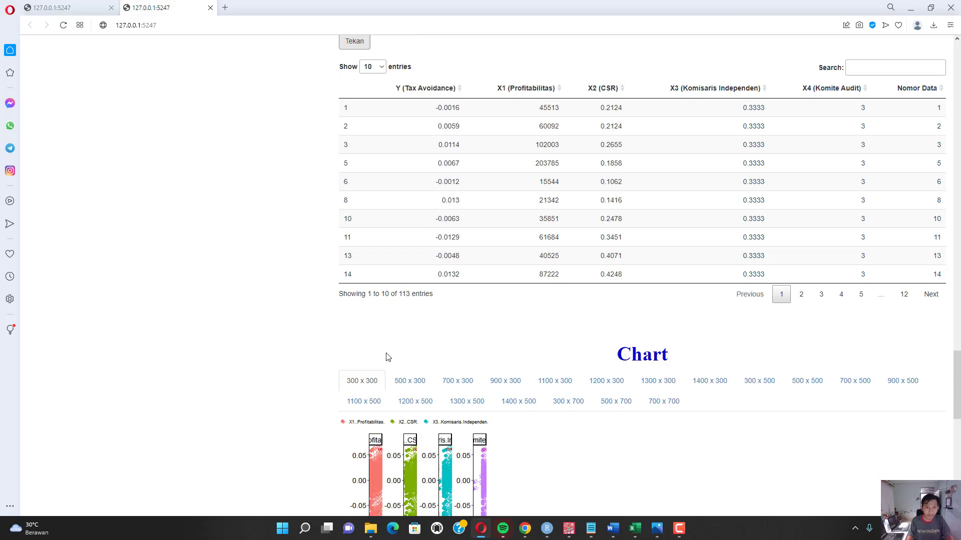
scroll(392, 356, "up", 7)
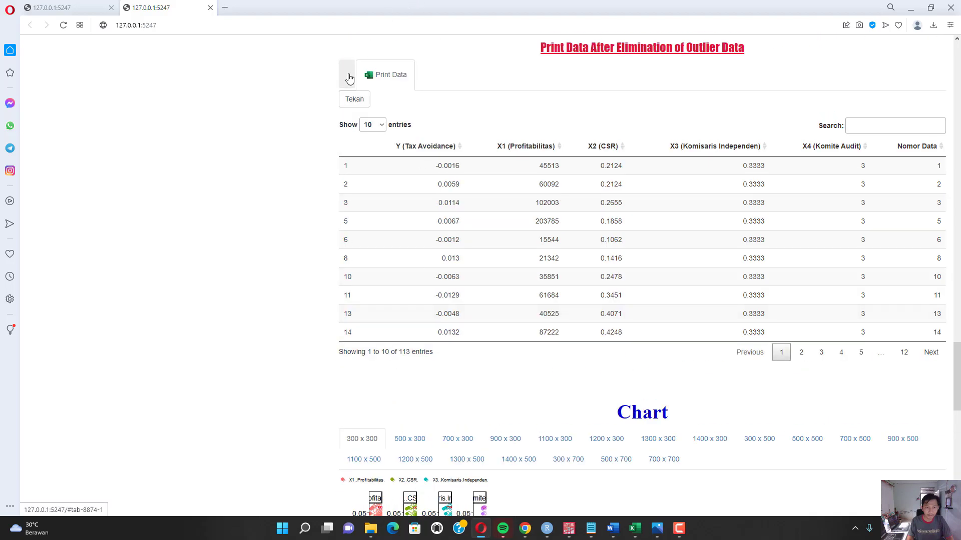
scroll(64, 254, "down", 20)
scroll(84, 274, "up", 20)
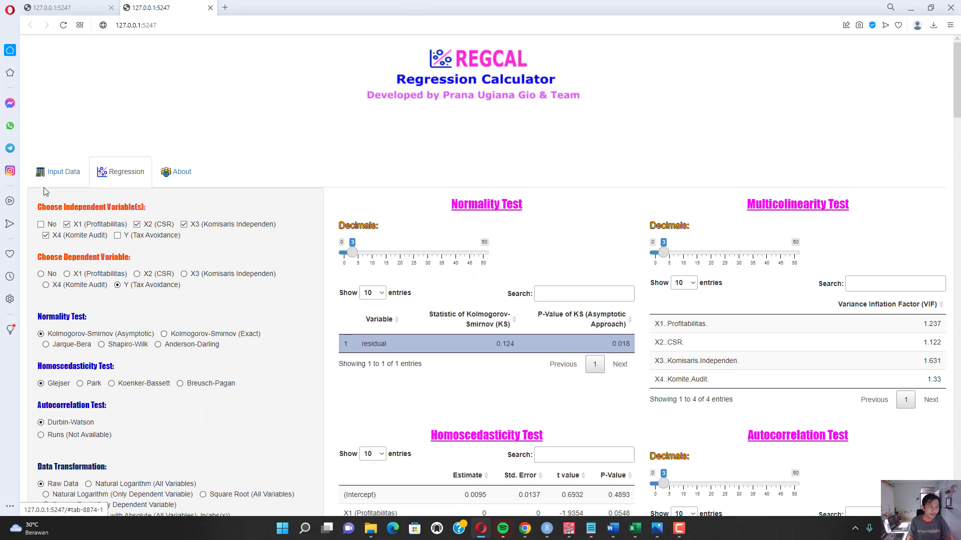
left_click(65, 175)
left_click(58, 232)
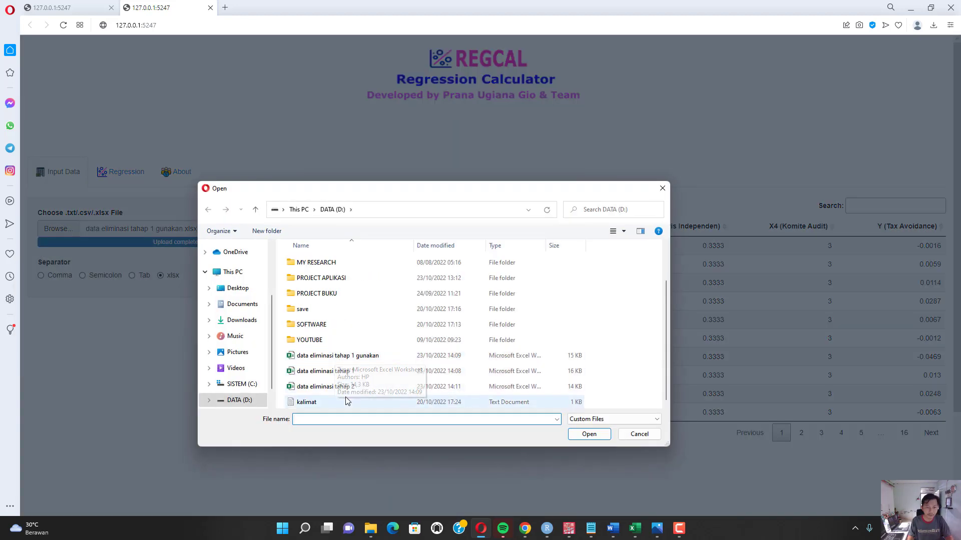
double_click(336, 387)
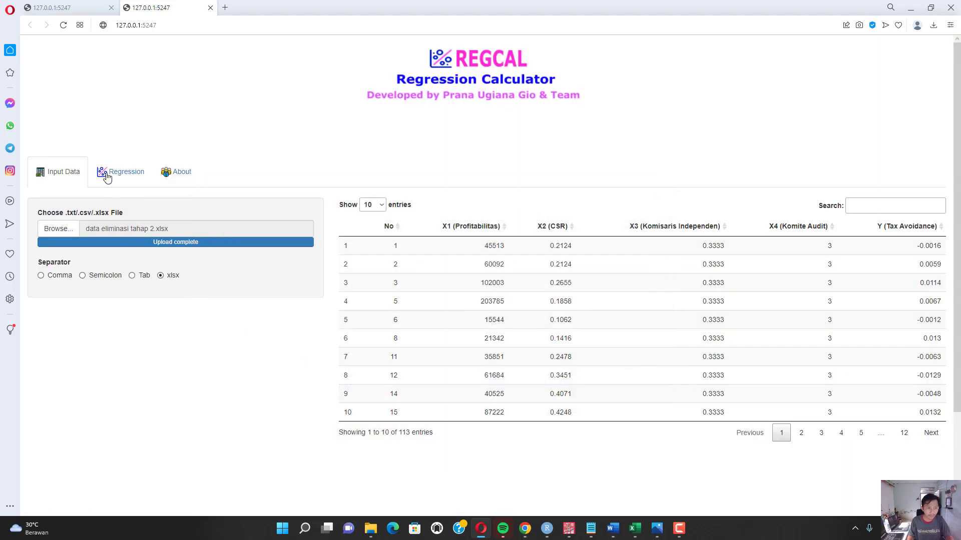
- Set up the regression with X1 (Profitabilitas) and X2 (CSR) as independent variables and Y (Tax Avoidance) as dependent variable
left_click(106, 175)
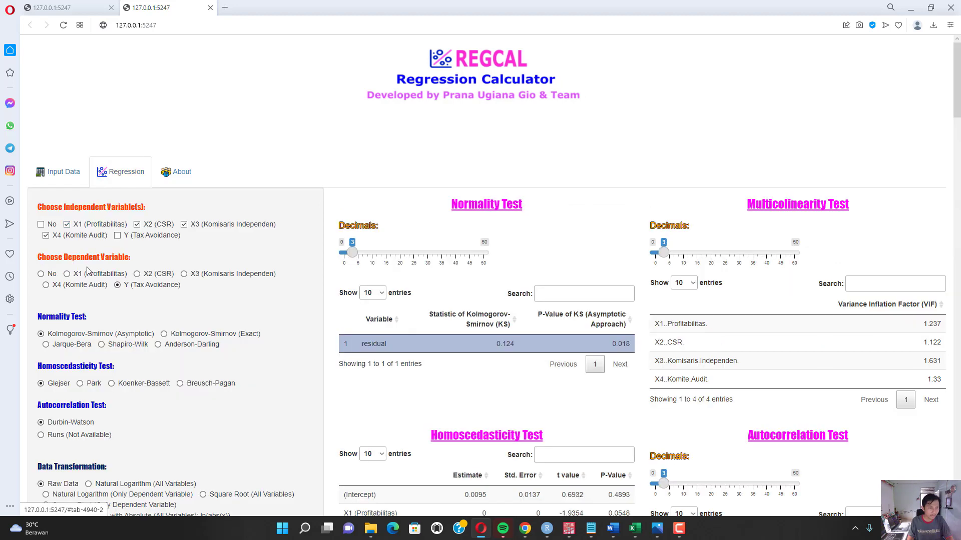
left_click(157, 226)
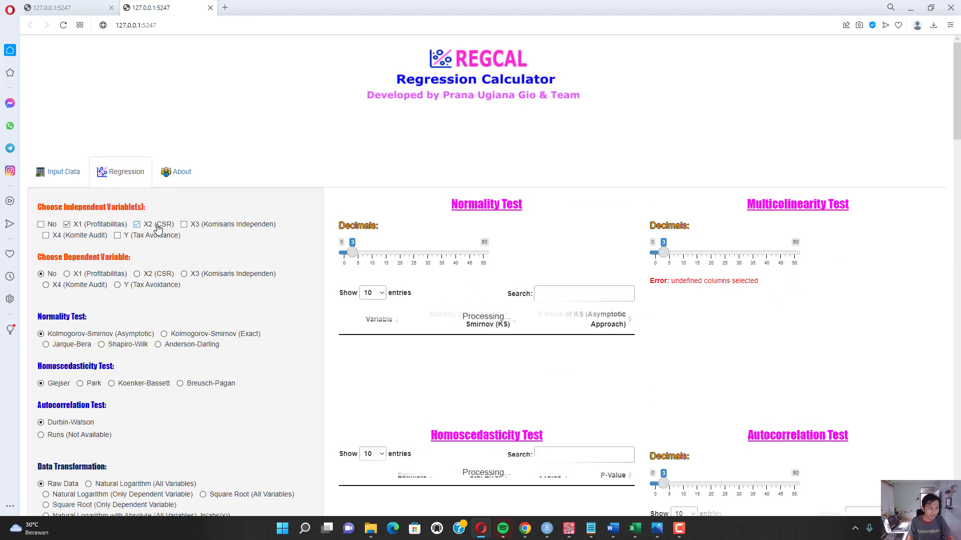
left_click(155, 286)
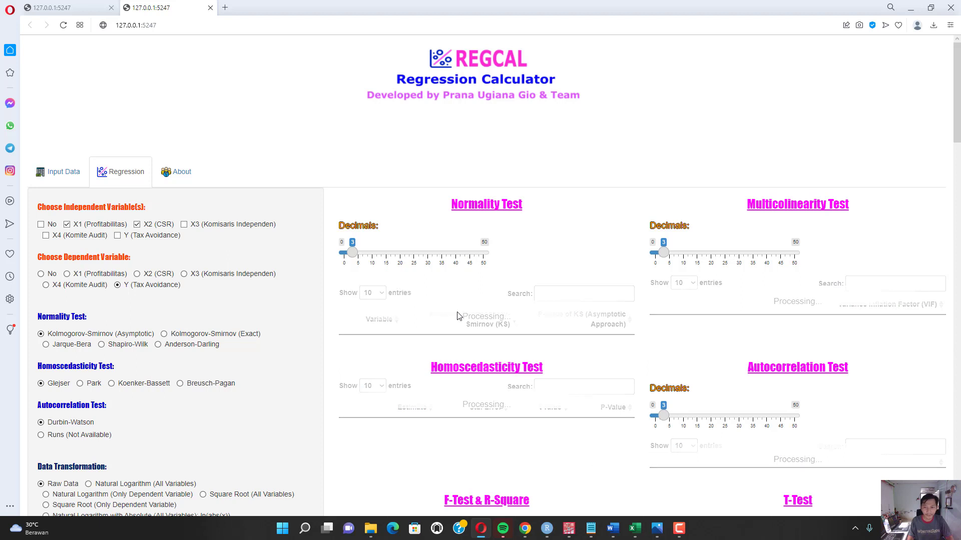
- Examine the Kolmogorov-Smirnov p-value of the residuals and look through the outlier and residual statistics tables
left_click(620, 343)
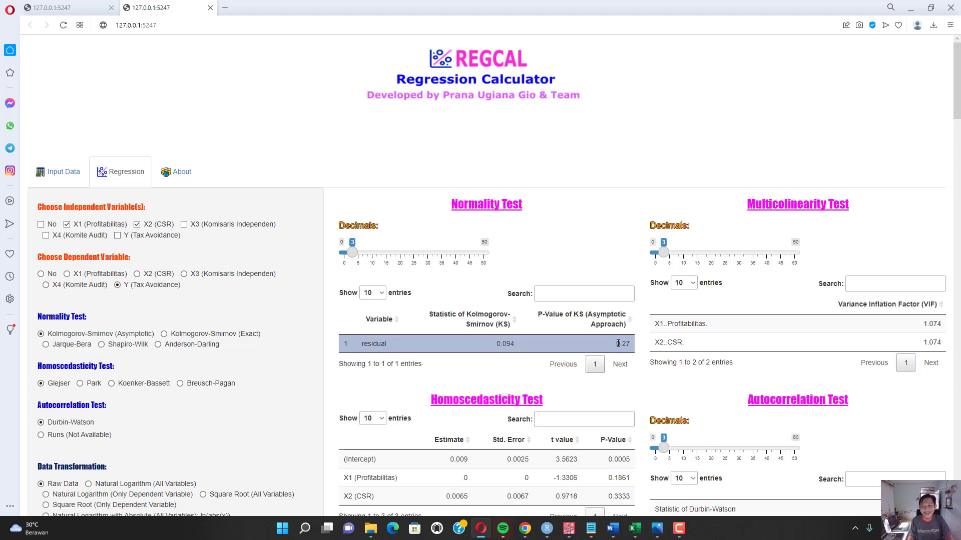
left_click_drag(616, 344, 628, 343)
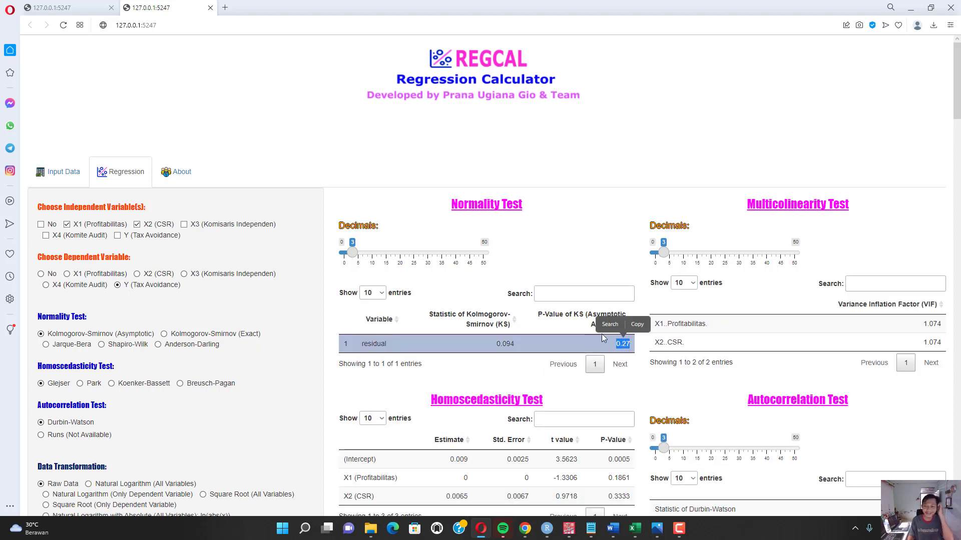
scroll(635, 314, "down", 2)
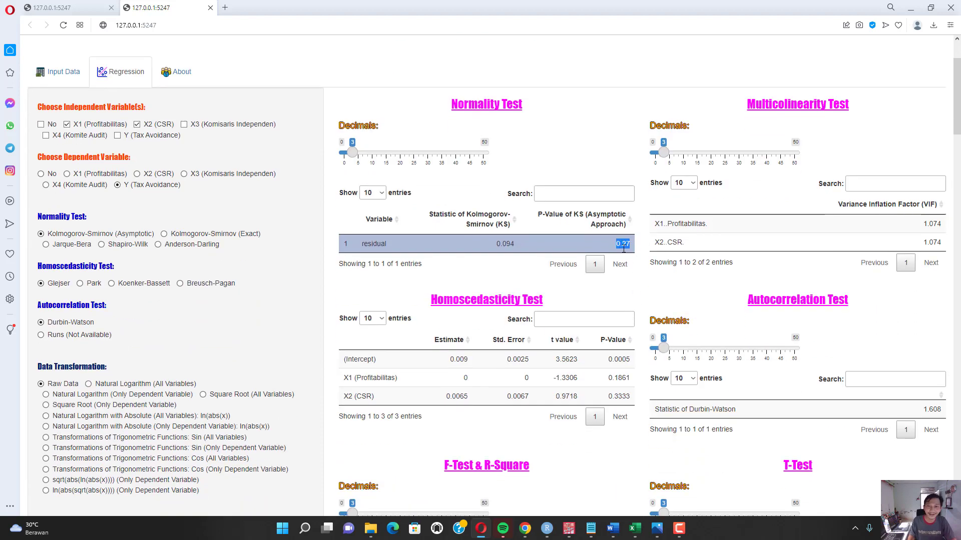
scroll(623, 246, "down", 8)
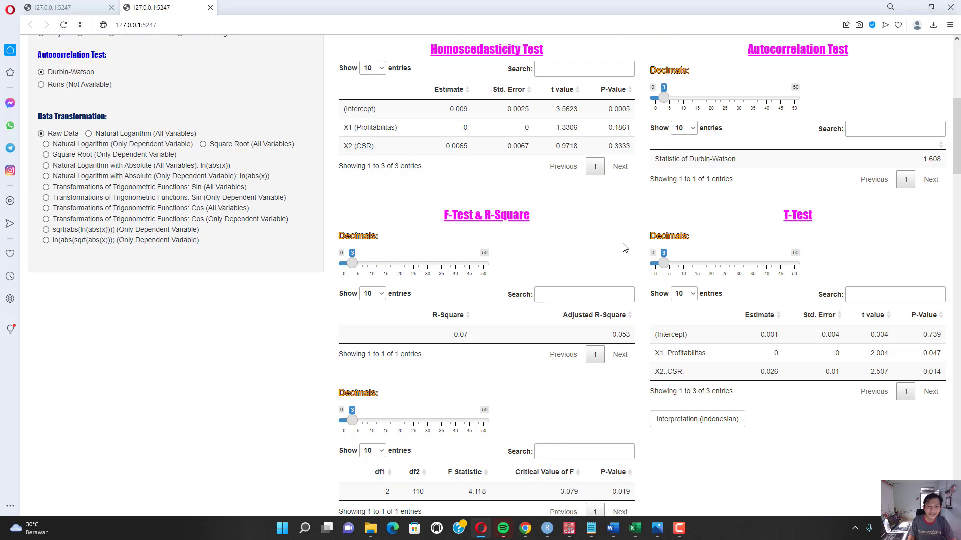
scroll(625, 249, "down", 9)
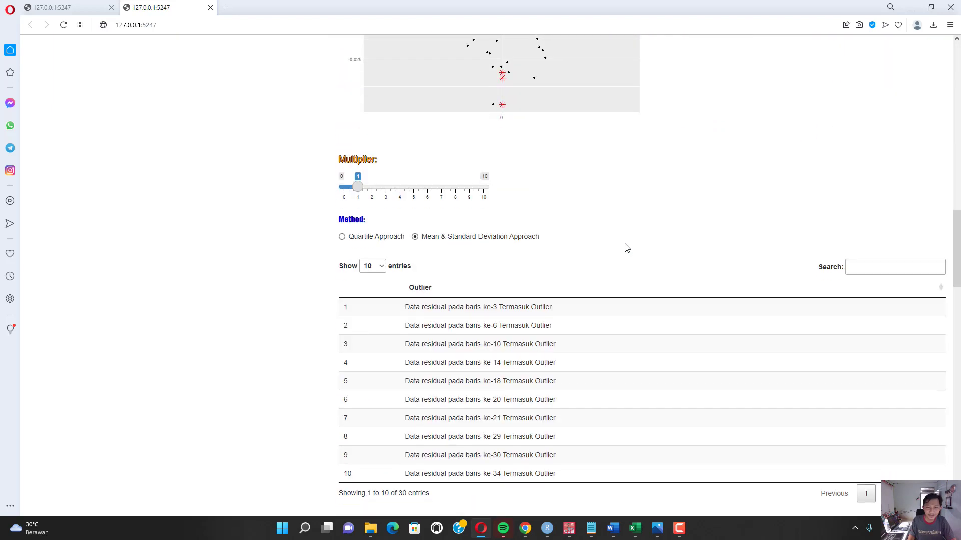
scroll(625, 249, "down", 5)
scroll(484, 300, "down", 6)
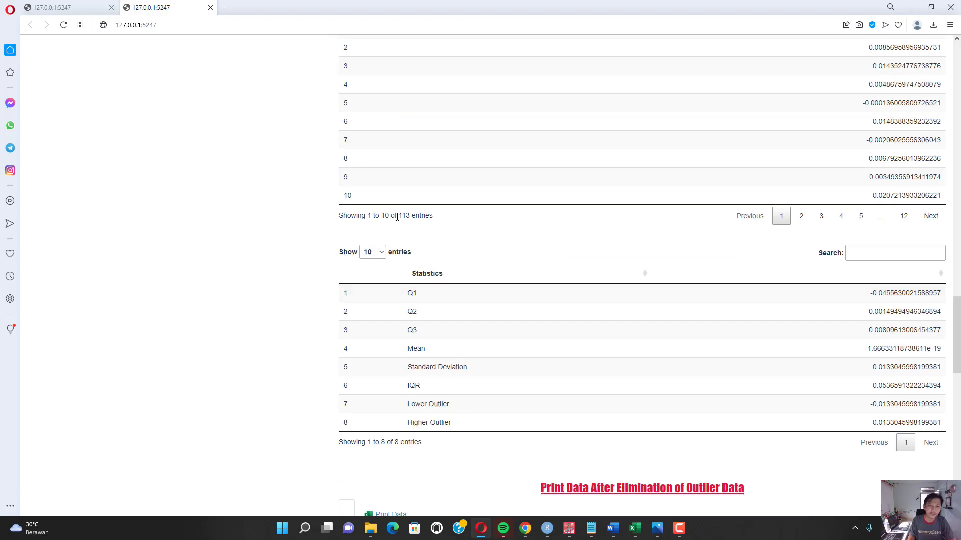
scroll(548, 234, "up", 20)
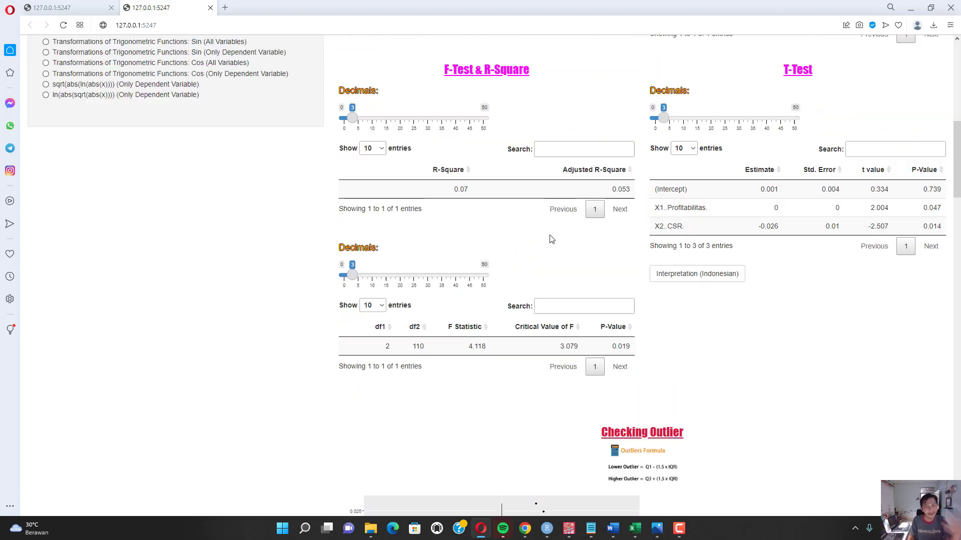
scroll(550, 239, "up", 4)
scroll(551, 239, "up", 2)
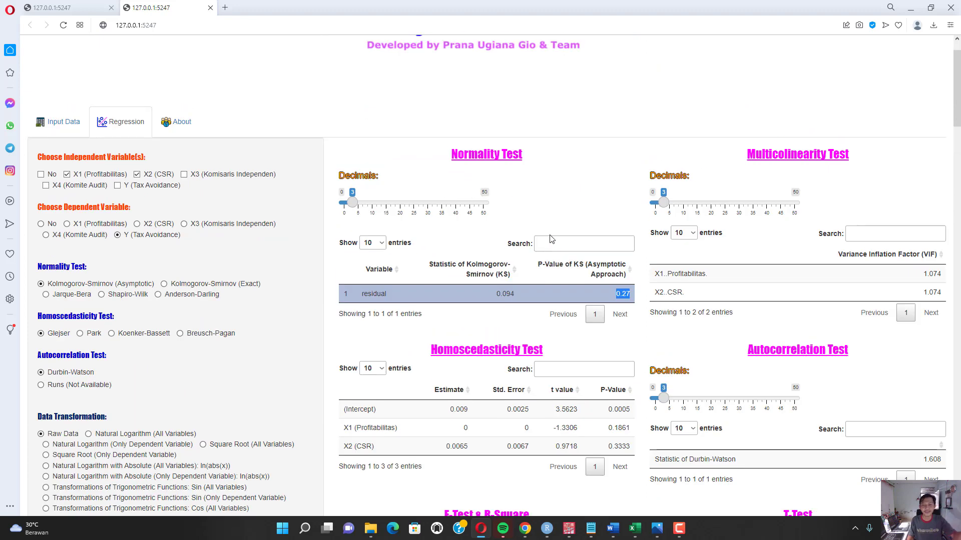
- Check the homoscedasticity p-values of X1 and X2, their VIF values and the Durbin-Watson statistic
scroll(551, 239, "down", 2)
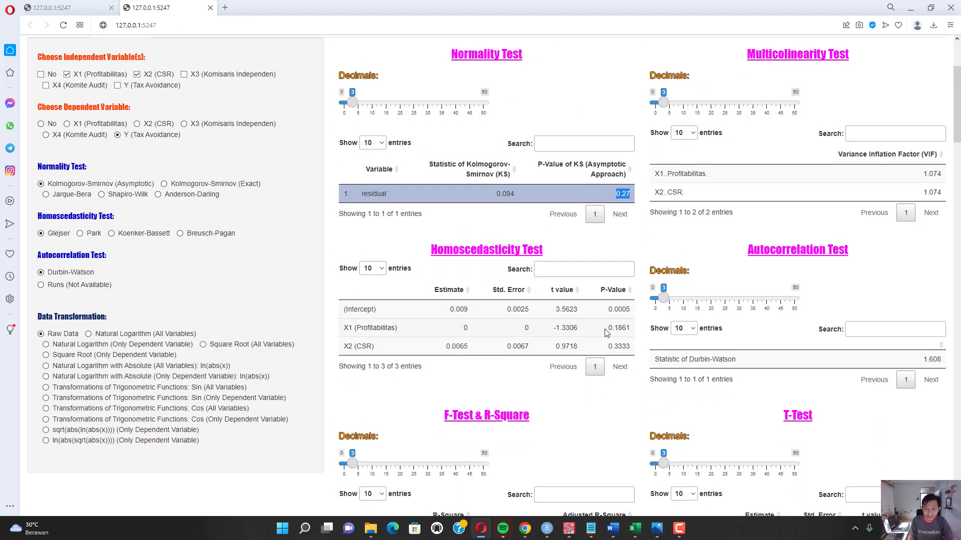
left_click_drag(609, 329, 625, 345)
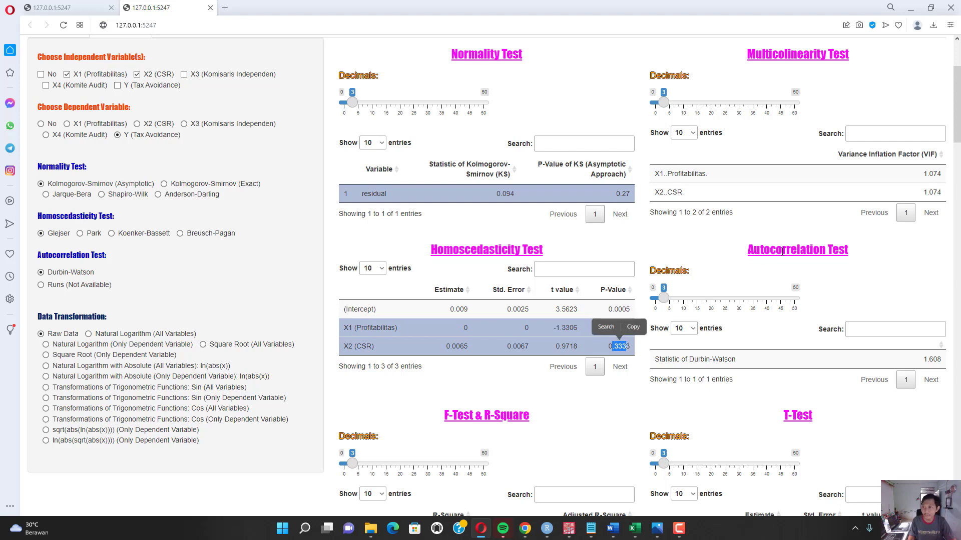
left_click_drag(929, 173, 932, 192)
scroll(926, 210, "down", 1)
scroll(925, 210, "down", 2)
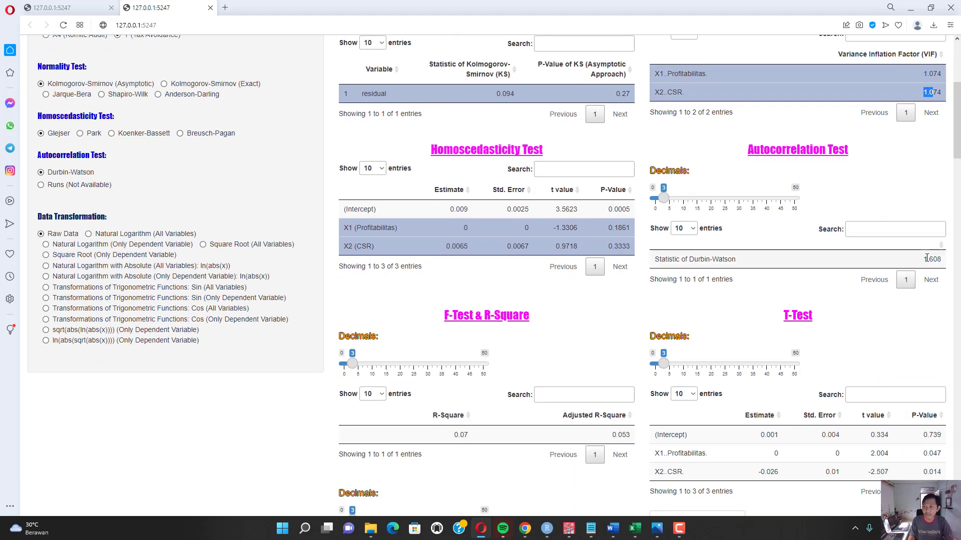
left_click(925, 260)
- Check the adjusted R-square, the t-test p-values of X1 and X2, and the F-test p-value
scroll(645, 286, "down", 2)
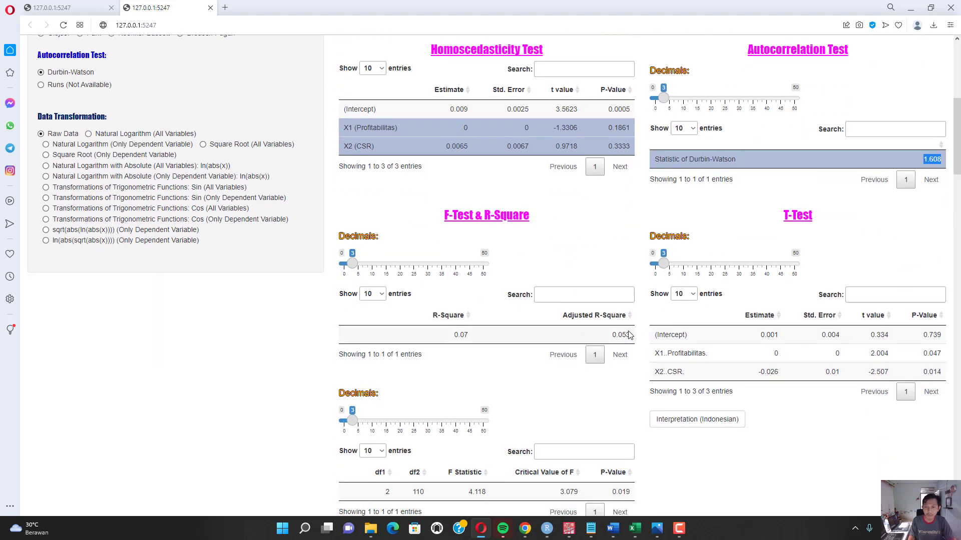
left_click_drag(611, 339, 632, 337)
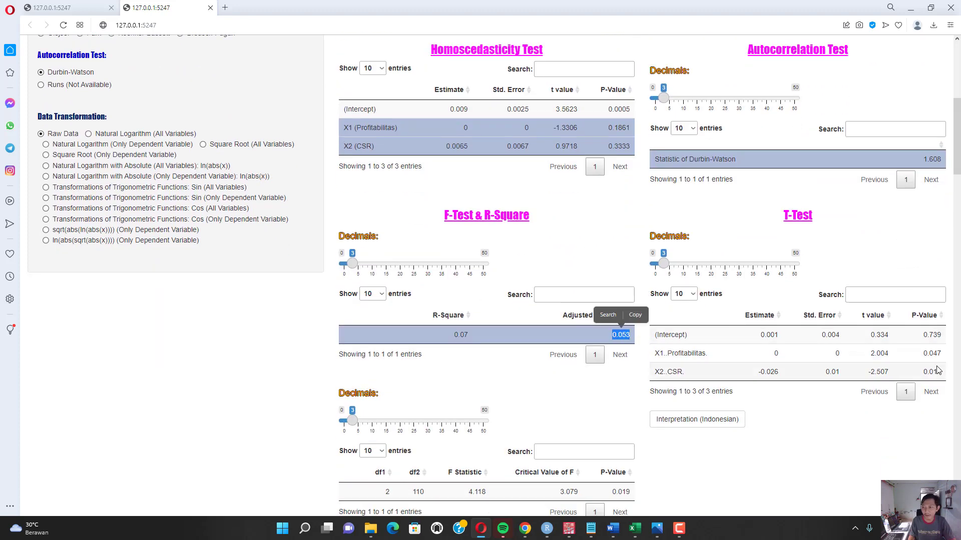
mouse_move(928, 354)
left_mouse_down()
mouse_move(944, 355)
mouse_move(933, 372)
left_mouse_up()
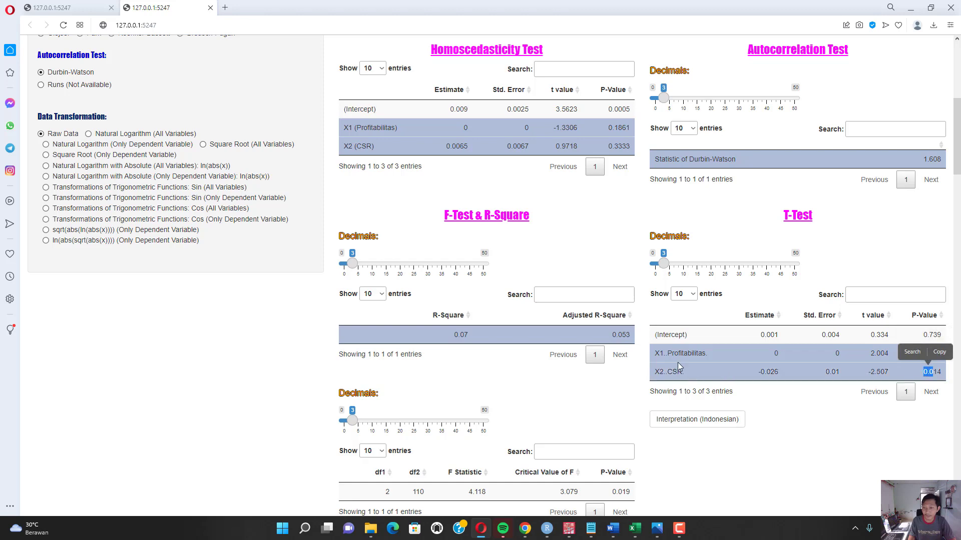
scroll(553, 355, "down", 3)
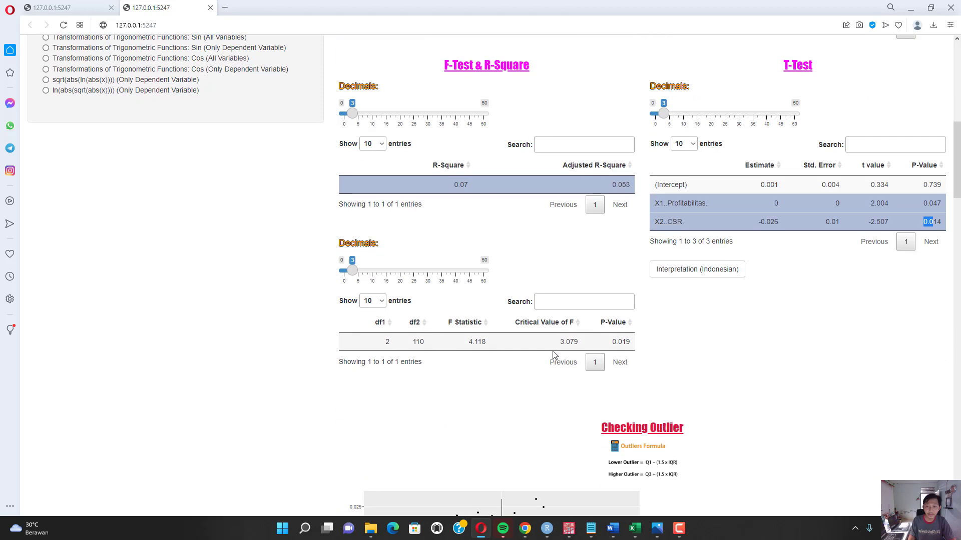
left_click_drag(612, 342, 626, 342)
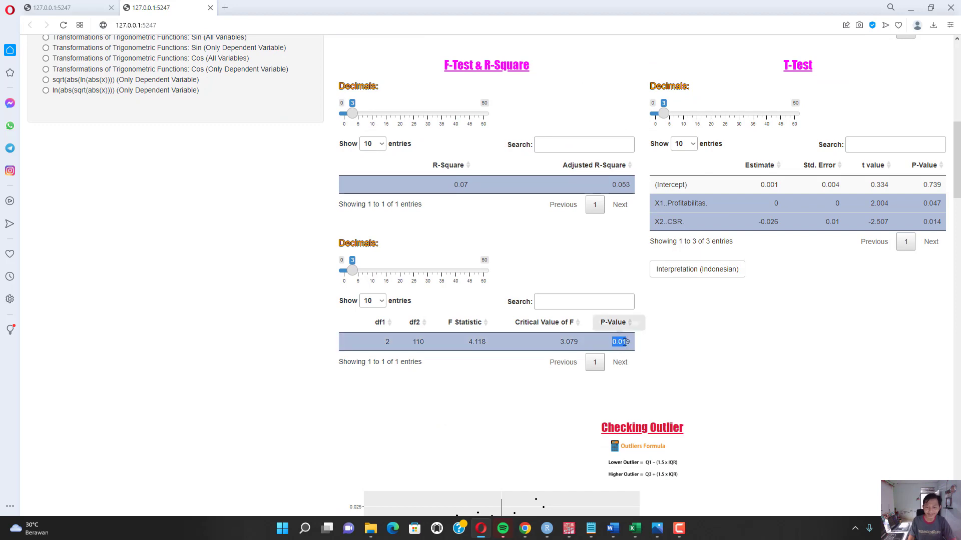
- Switch to the SPSS data editor for data SPSS Bab 2 and delete the variables RES_1 and sqrt_y
mouse_move(569, 529)
left_click(508, 475)
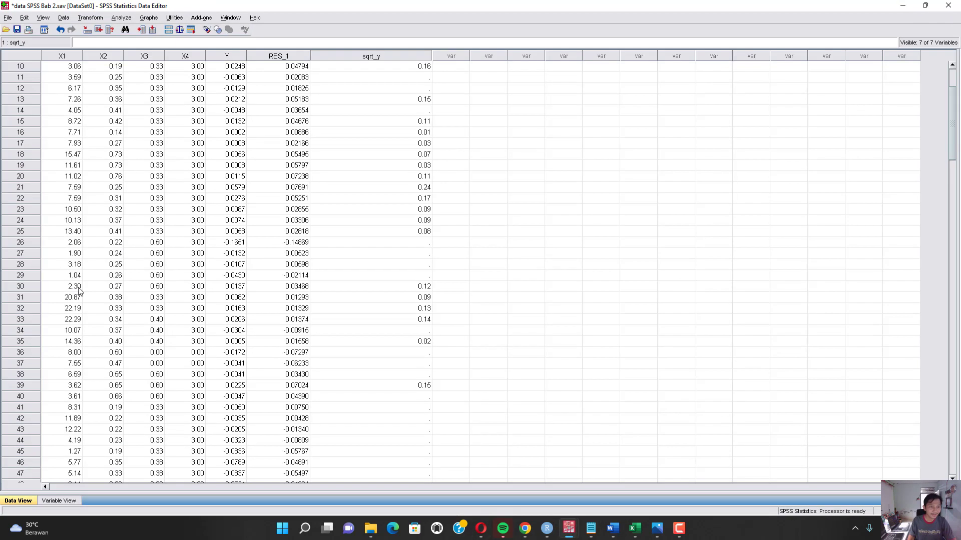
left_click(359, 55)
left_click(302, 55, "shift")
right_click(303, 55)
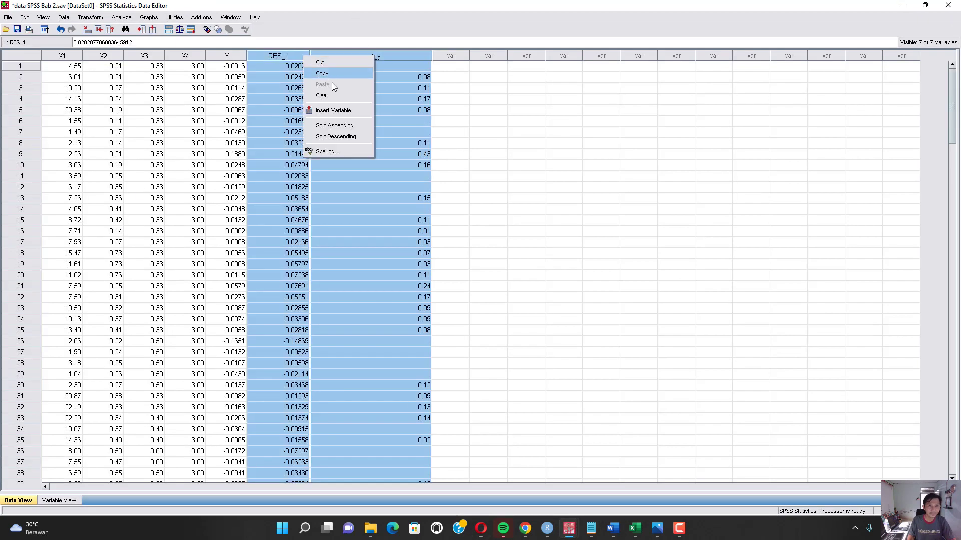
left_click(330, 95)
- Delete the cases from row 93 down to the end of the SPSS data set
scroll(69, 255, "down", 20)
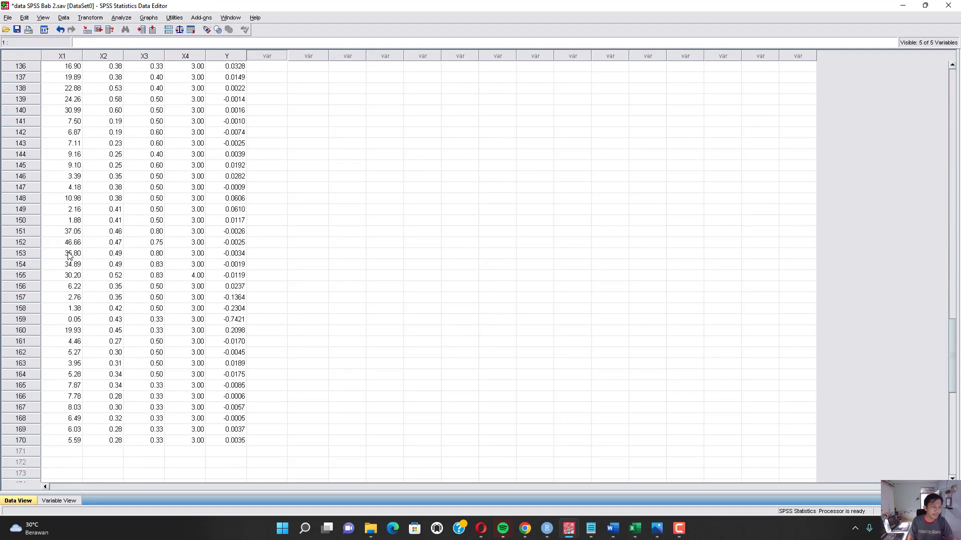
left_click_drag(39, 311, 26, 109)
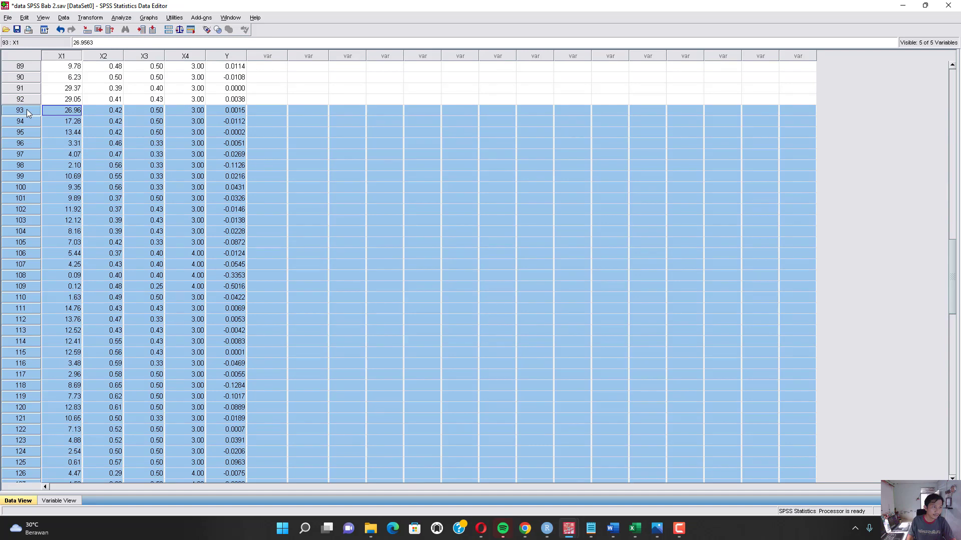
right_click(26, 109)
left_click(61, 150)
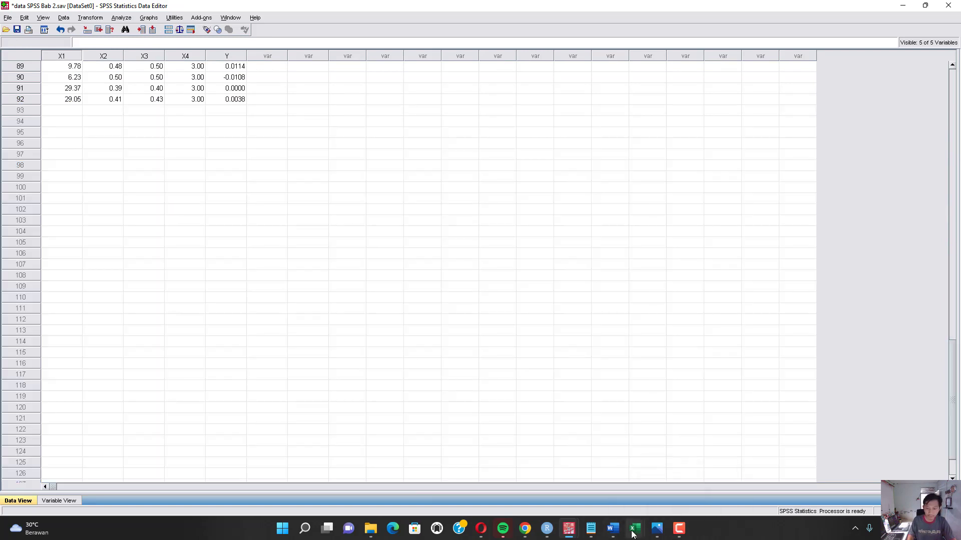
- Switch to the Excel workbook data eliminasi tahap 2 and copy the X1 to Y values in B2:F114 without headers
mouse_move(633, 534)
left_click(624, 442)
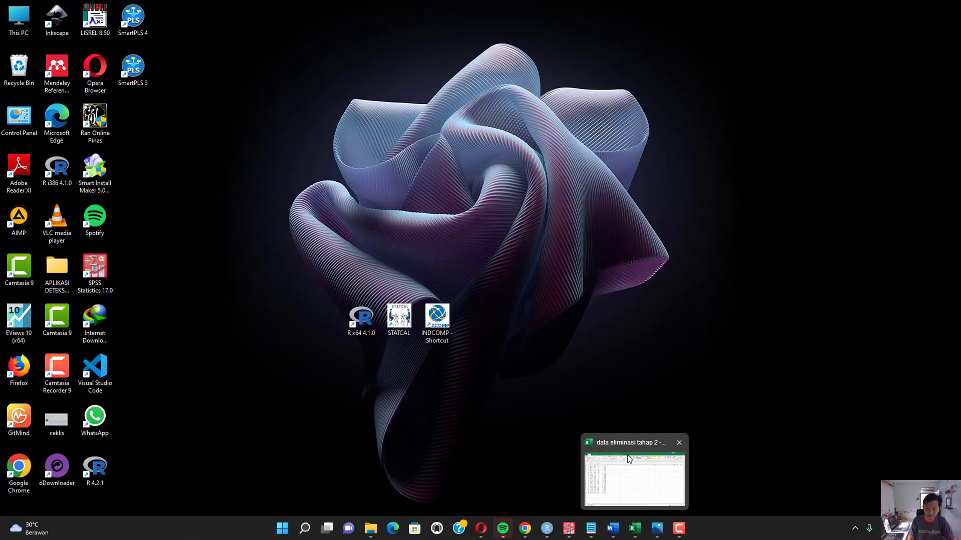
left_click(633, 473)
left_click_drag(196, 389, 75, 145)
key("ctrl+c")
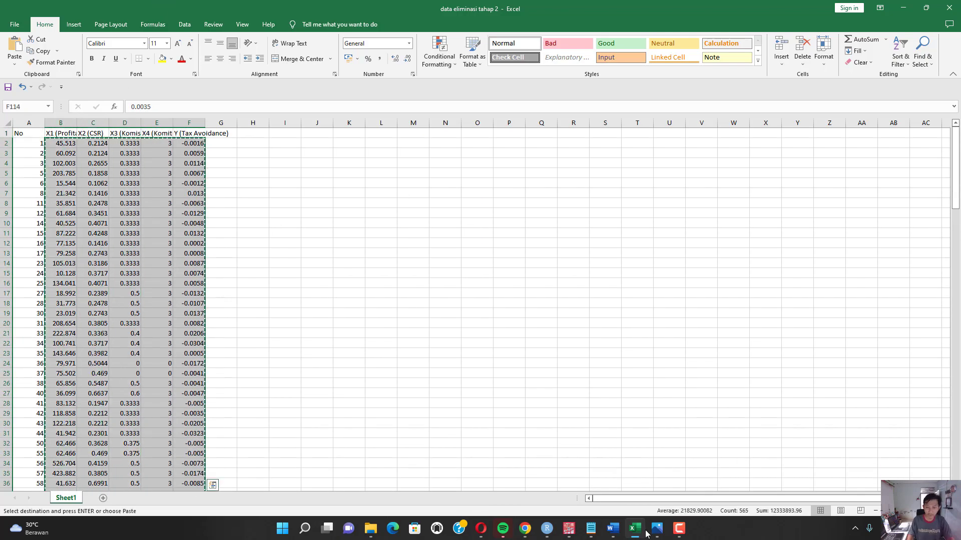
- Close the SPSS Output2 viewer window
mouse_move(569, 529)
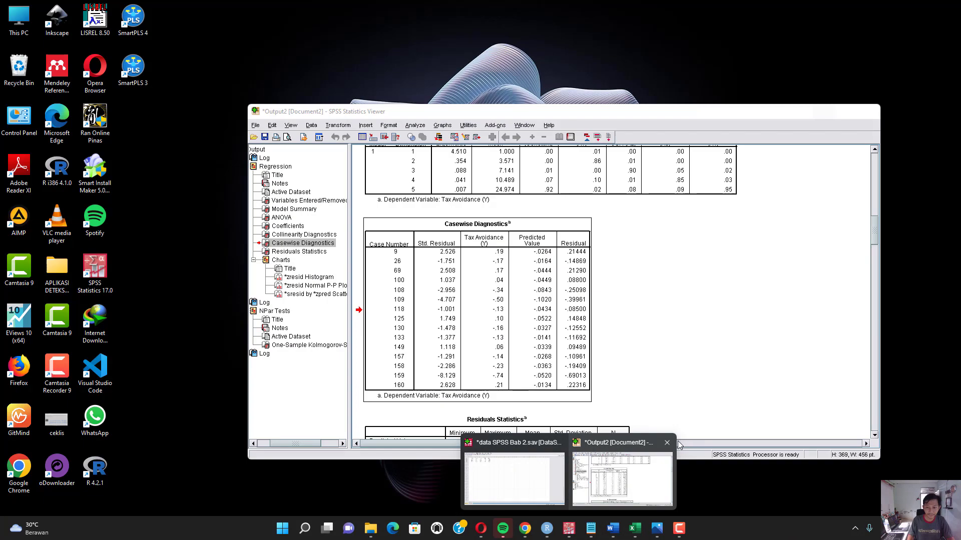
left_click(667, 443)
left_click(563, 303)
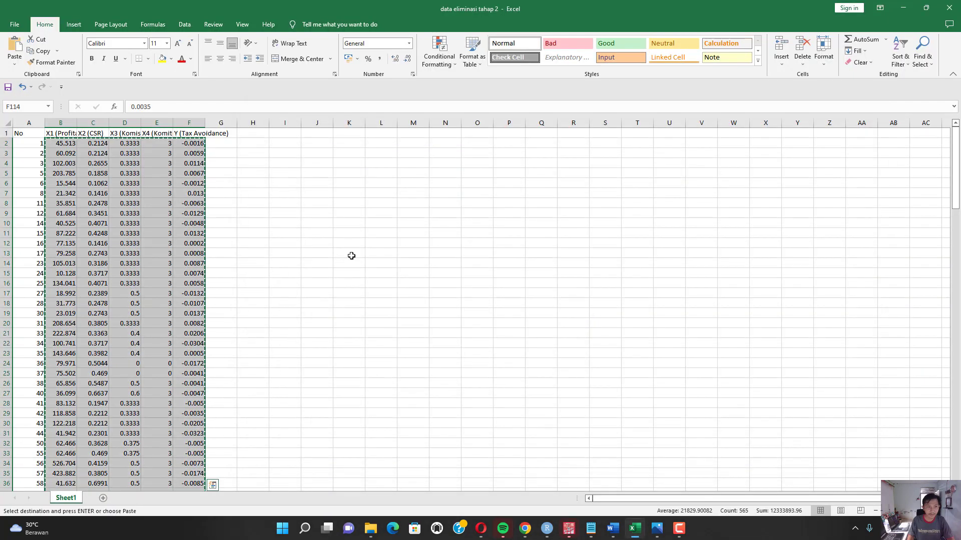
- Switch to the SPSS data editor, paste the copied values starting at case 1 of X1, and save the data file
left_click(120, 153)
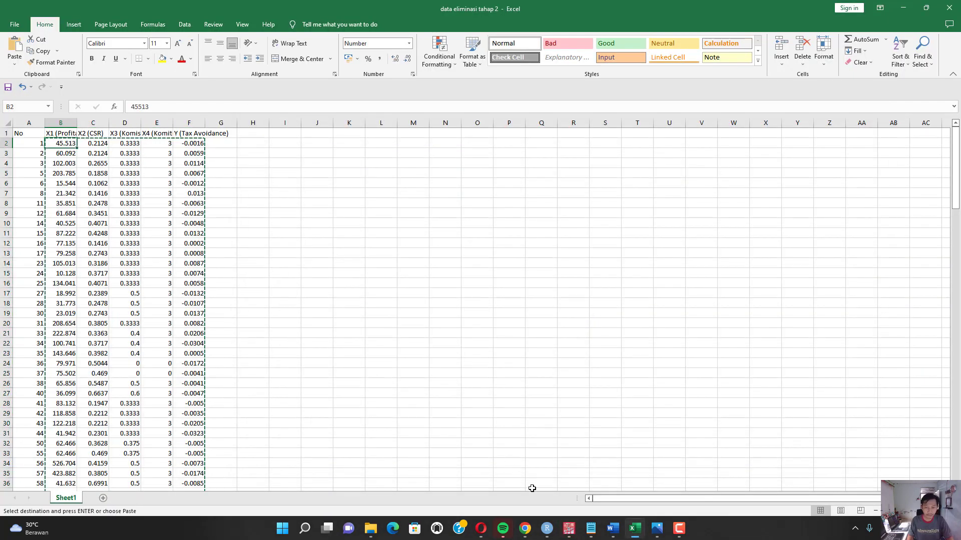
mouse_move(569, 528)
left_click(555, 476)
scroll(111, 100, "up", 20)
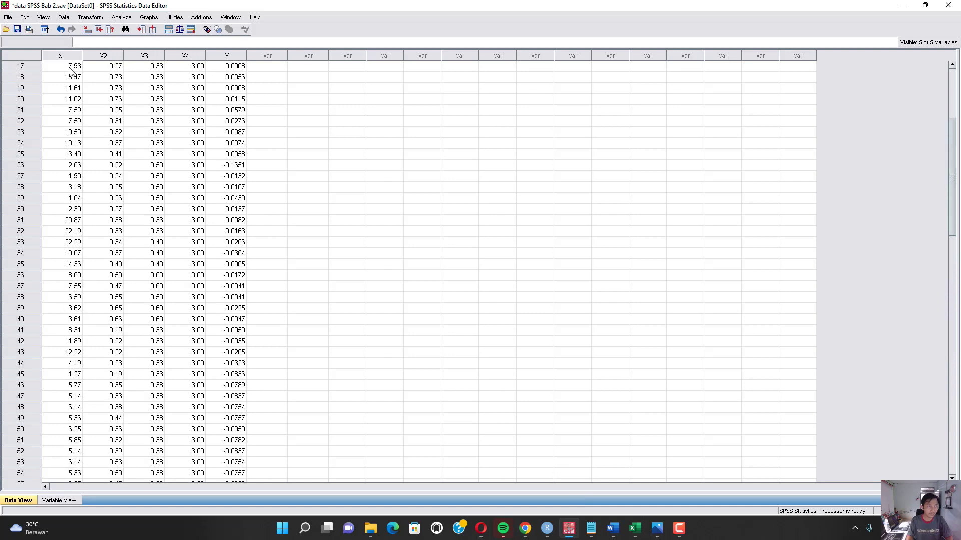
scroll(76, 72, "up", 6)
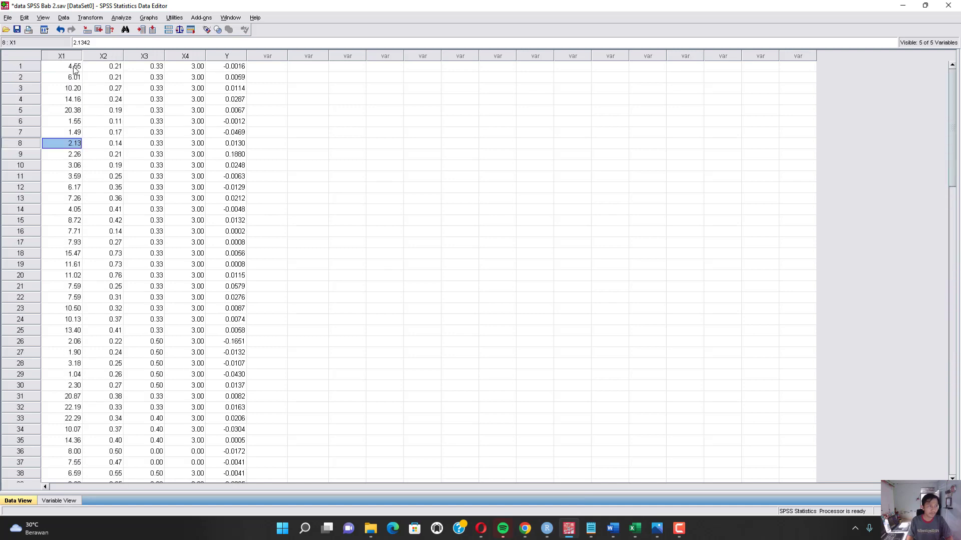
left_click(75, 66)
scroll(226, 154, "down", 20)
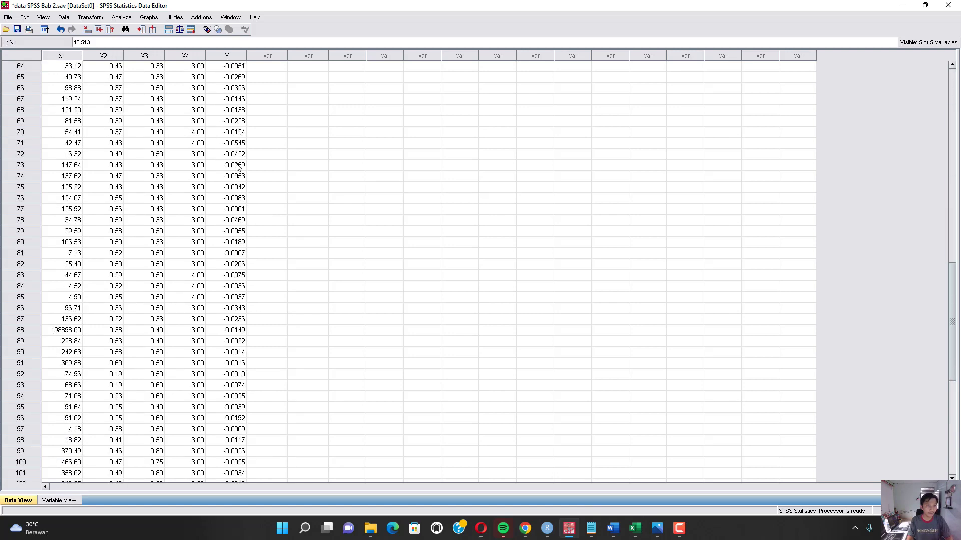
key("ctrl+s")
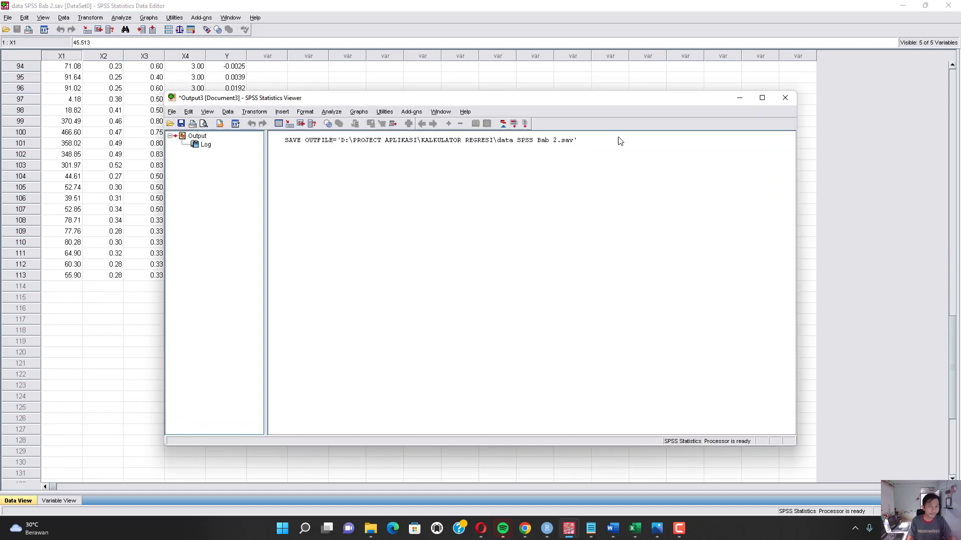
left_click(731, 97)
- Compare the X1 value of case 88 in SPSS with cell B89 in the Excel workbook data eliminasi tahap 2
scroll(245, 222, "up", 12)
scroll(210, 250, "down", 6)
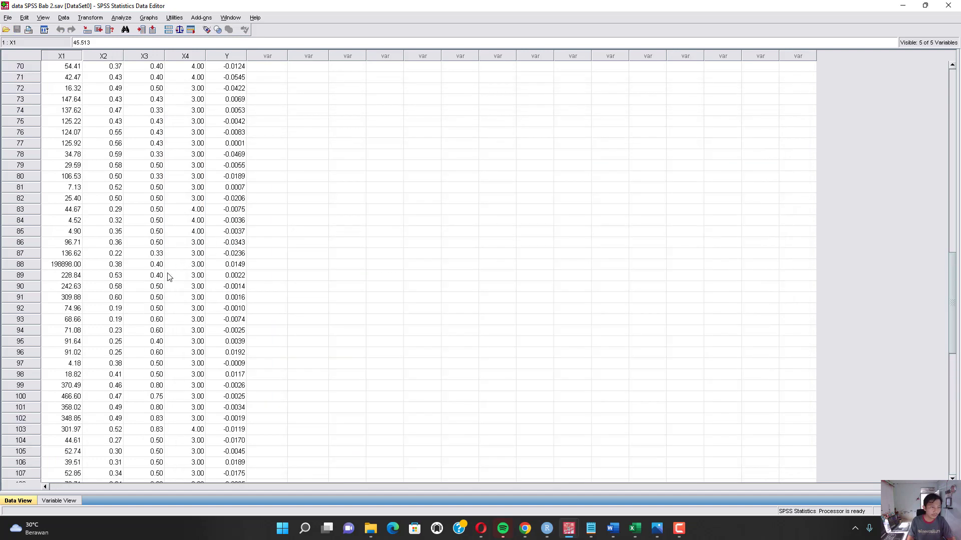
left_click(195, 274)
left_click(69, 266)
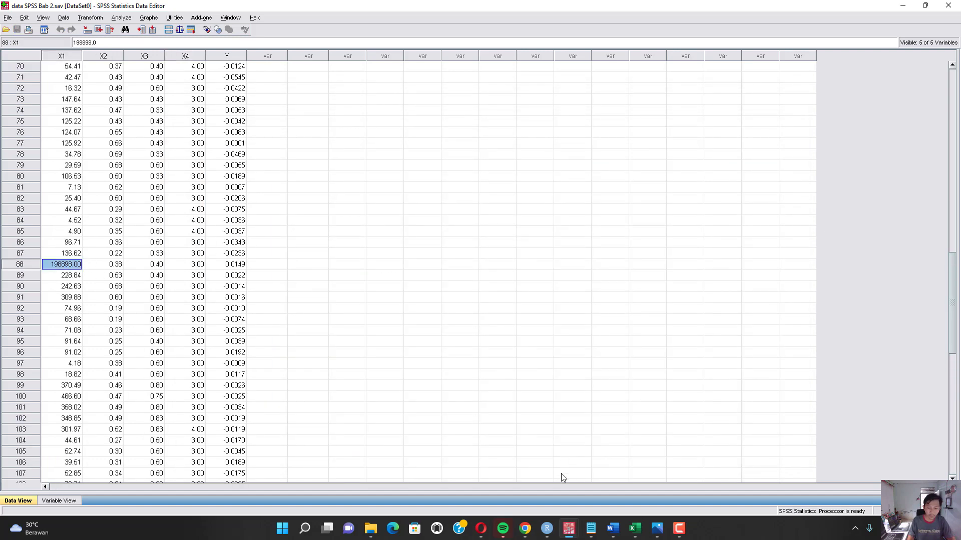
left_click(634, 528)
scroll(258, 378, "down", 7)
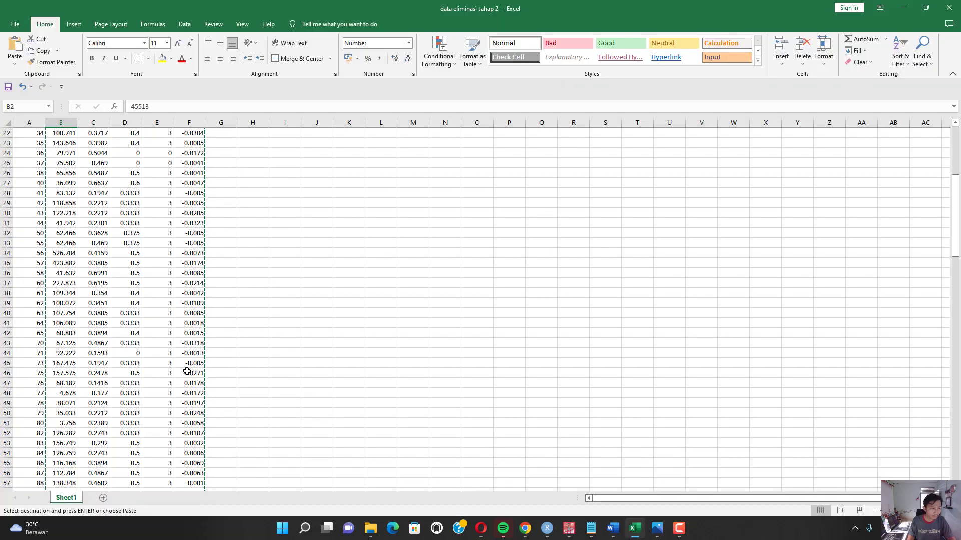
scroll(67, 340, "down", 14)
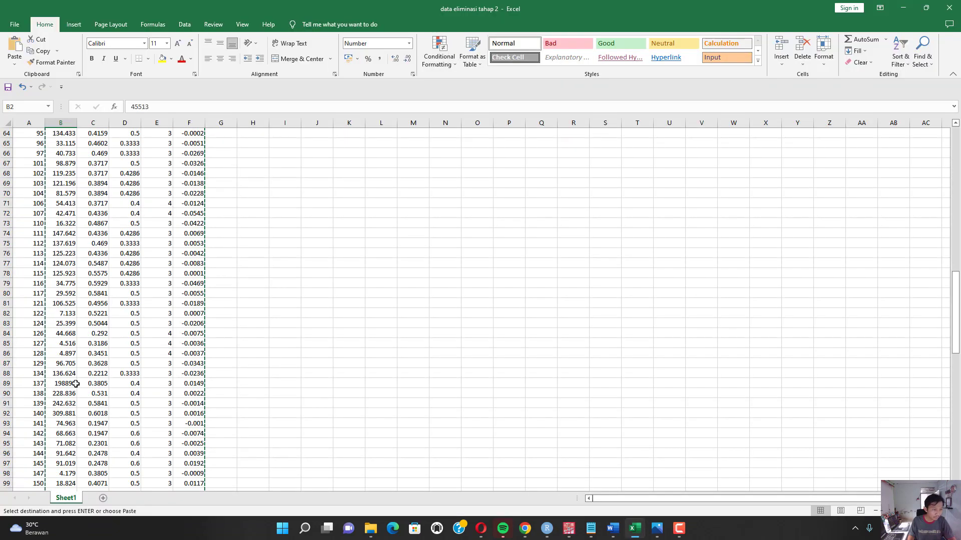
left_click(75, 384)
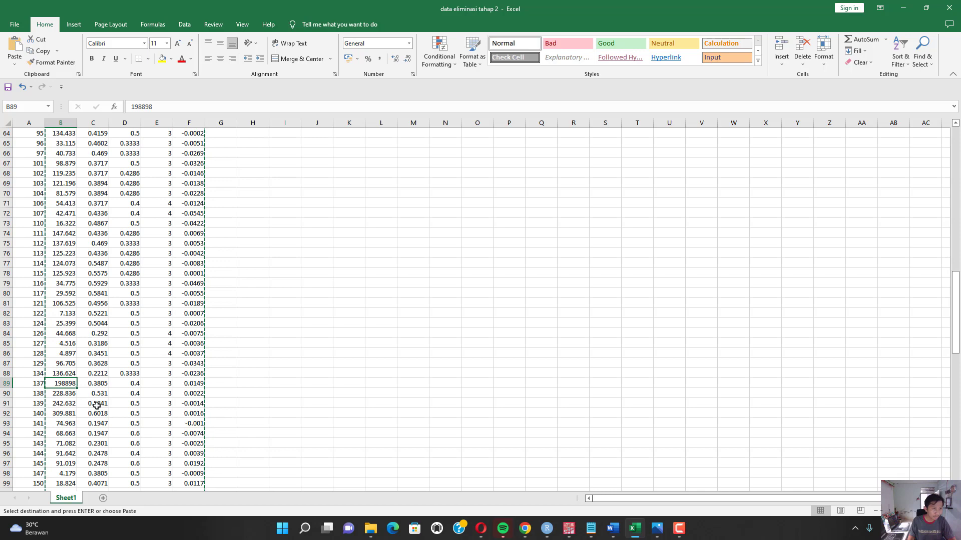
scroll(100, 398, "up", 15)
scroll(102, 396, "up", 6)
scroll(221, 401, "down", 9)
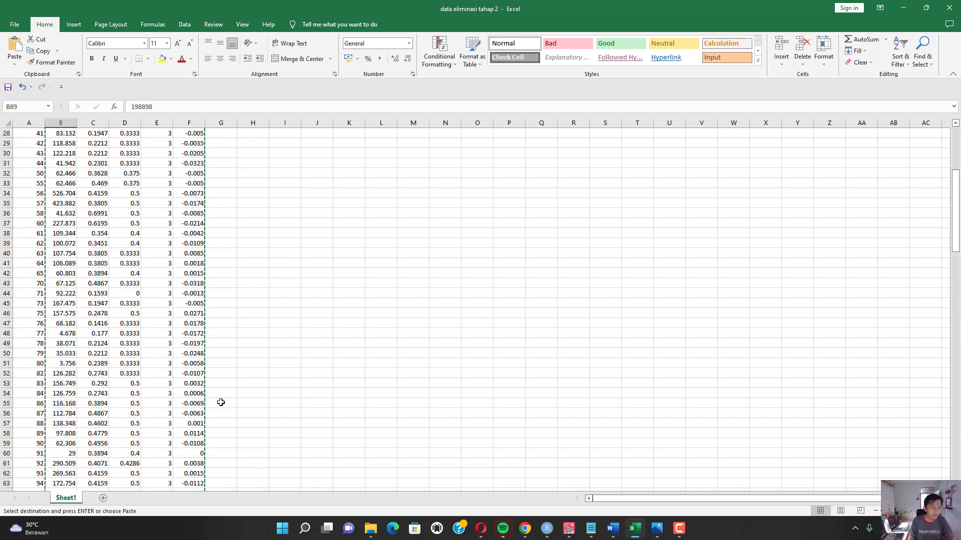
left_click(910, 10)
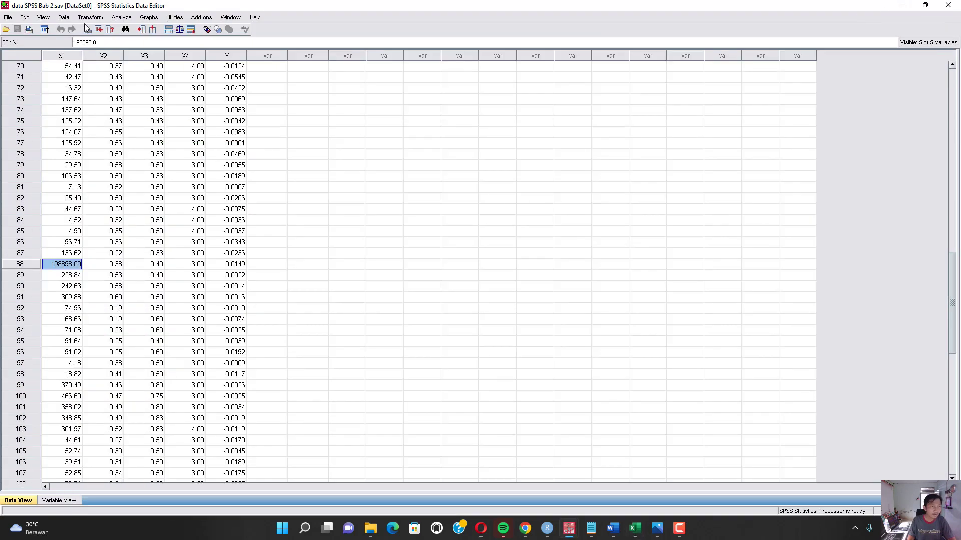
- Run a linear regression of Tax Avoidance (Y) on X1, X2, X3 and X4 with the existing dialog settings
left_click(121, 18)
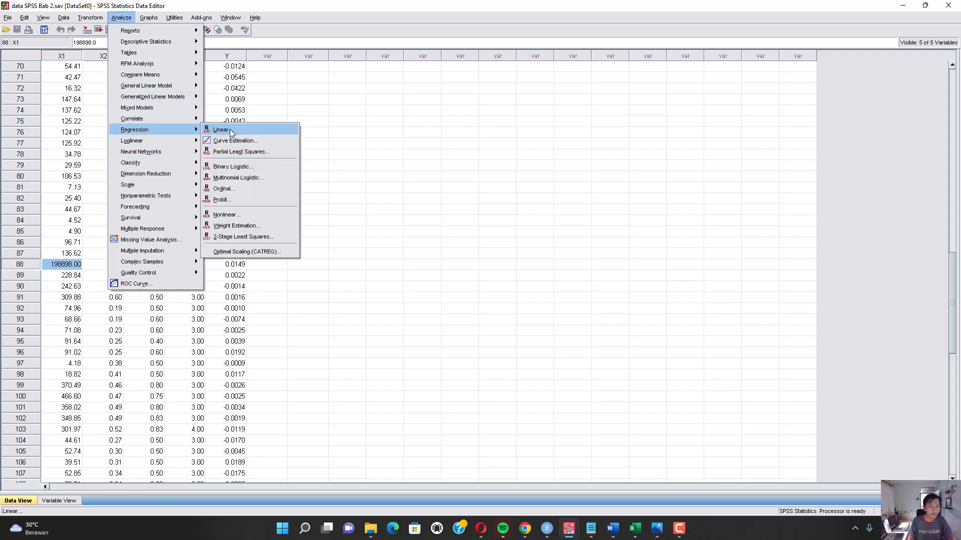
left_click(221, 130)
left_click(419, 379)
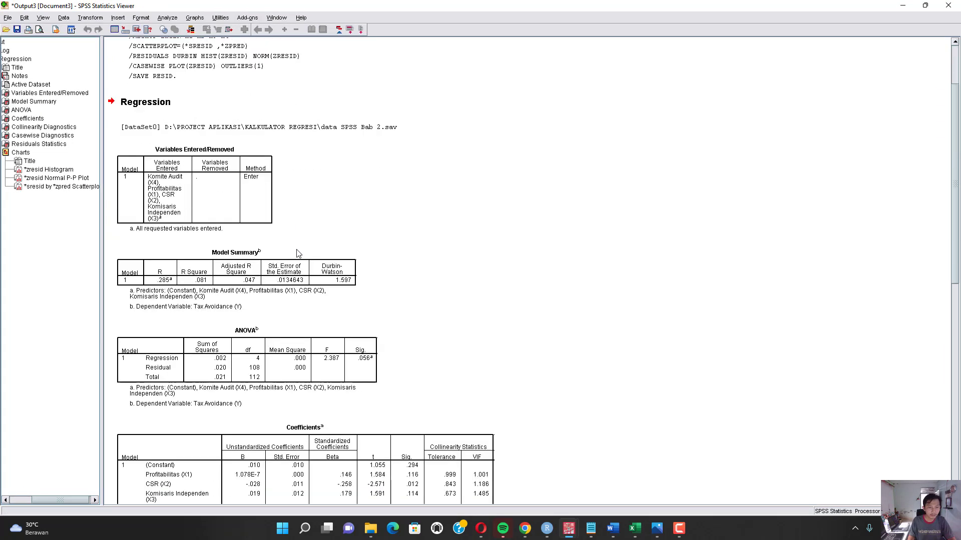
scroll(299, 255, "down", 3)
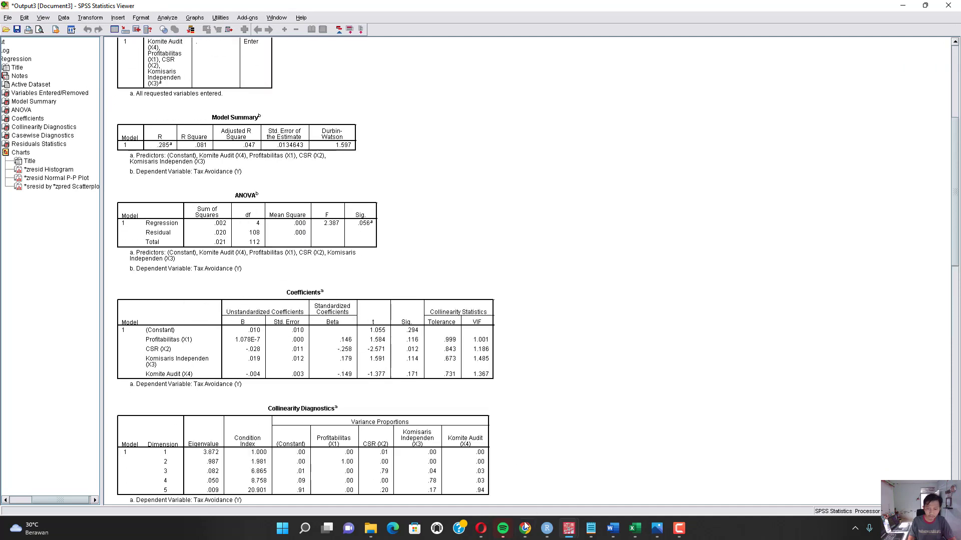
- Switch to REGCAL in the browser and add X3 (Komisaris Independen) and X4 (Komite Audit) as independent variables
left_click(489, 529)
scroll(250, 350, "up", 7)
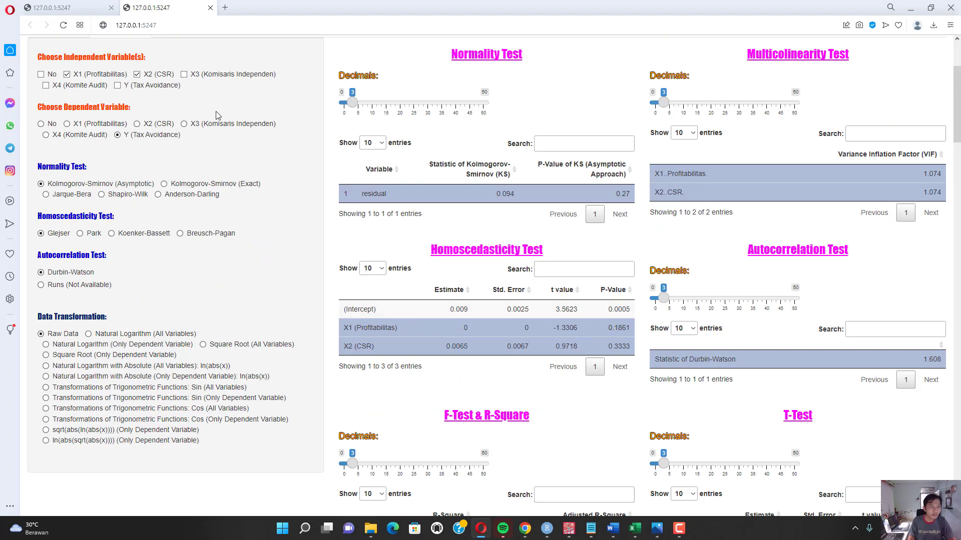
left_click(214, 74)
left_click(70, 86)
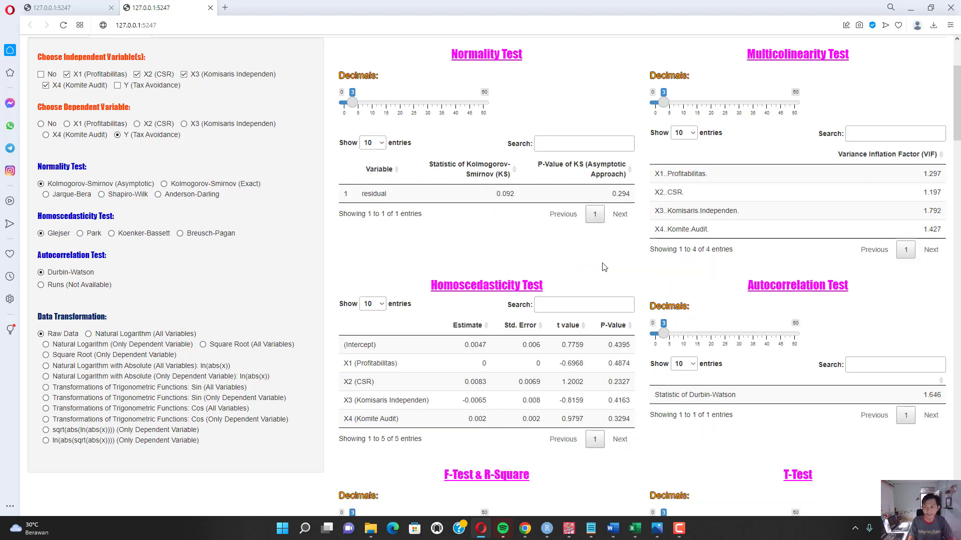
- Compare the R-Square, F-test, t-test, VIF and Durbin-Watson results in REGCAL with the SPSS regression output
scroll(604, 267, "down", 5)
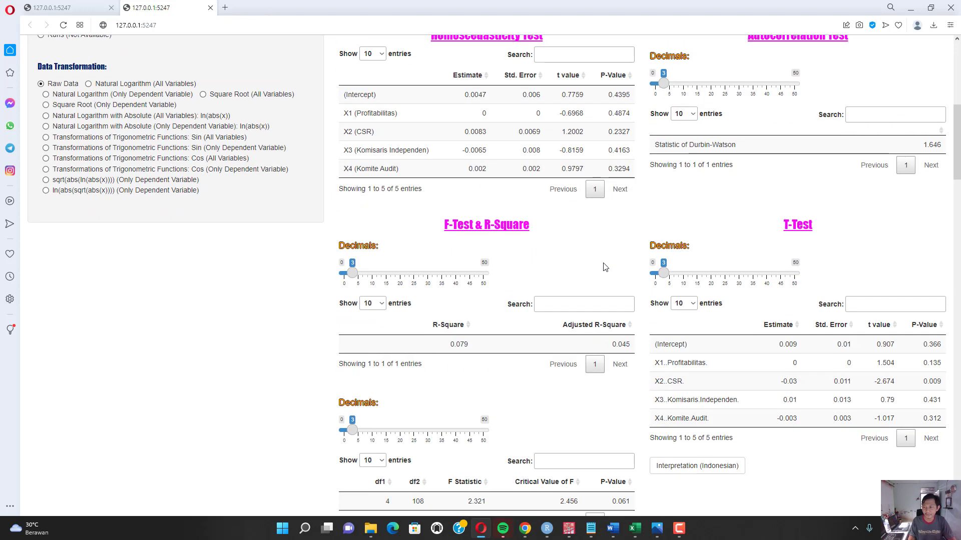
scroll(604, 267, "down", 2)
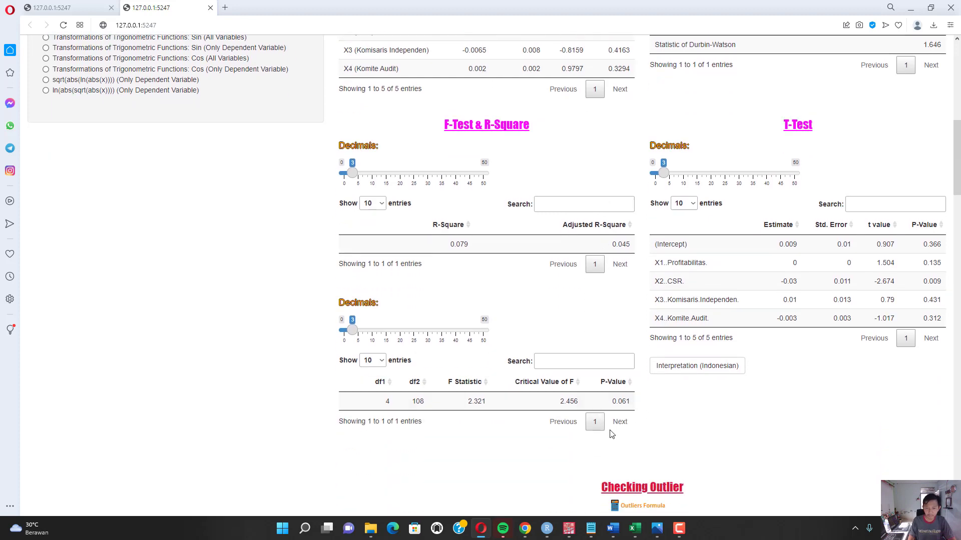
mouse_move(569, 528)
left_click(515, 475)
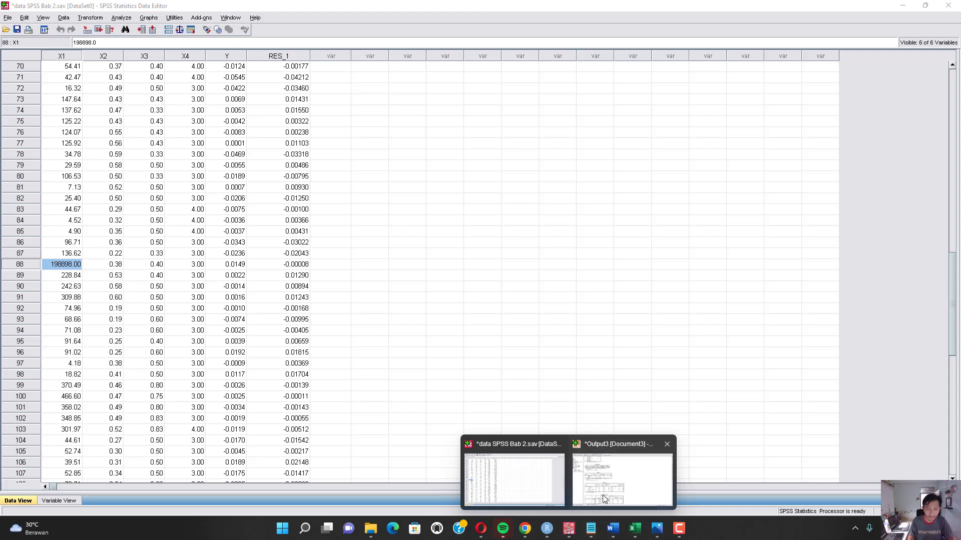
left_click(604, 499)
scroll(371, 218, "up", 5)
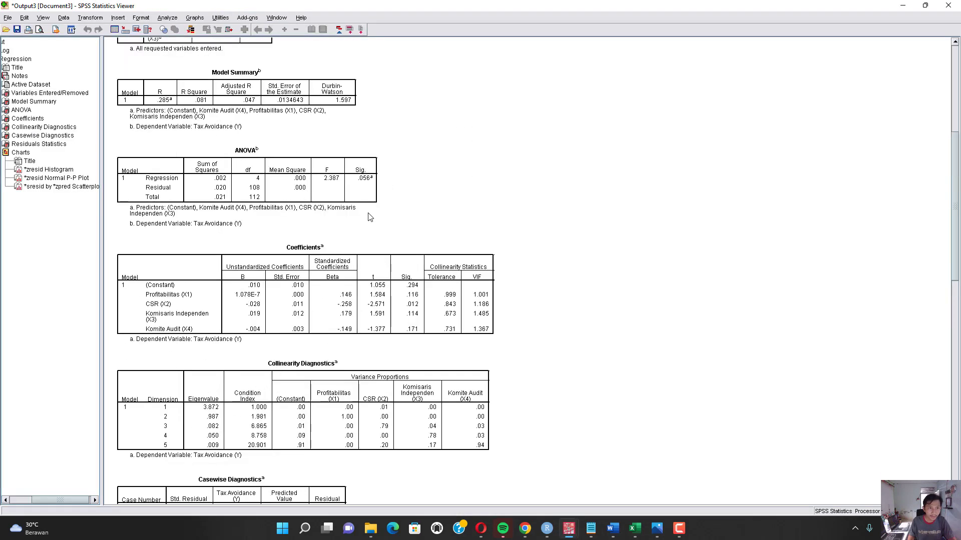
left_click(204, 236)
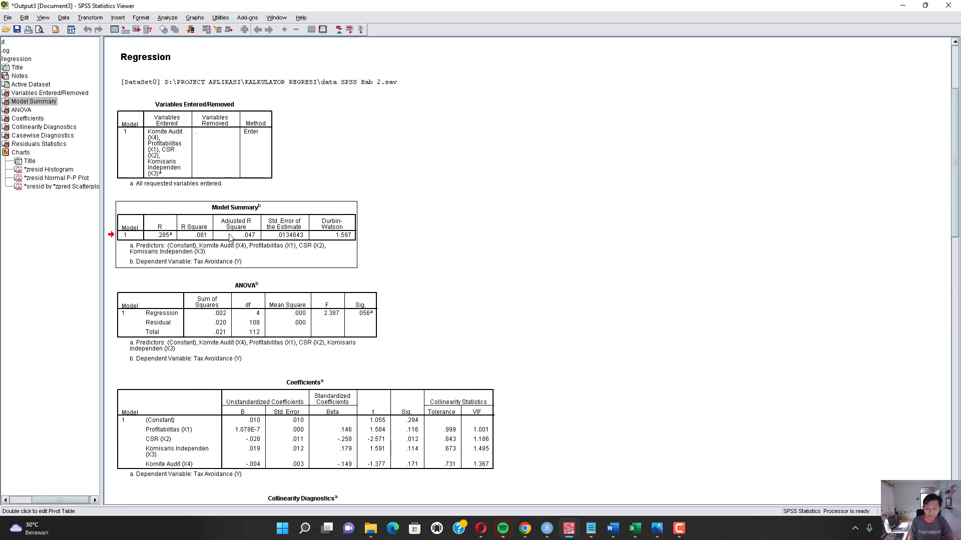
left_click(481, 528)
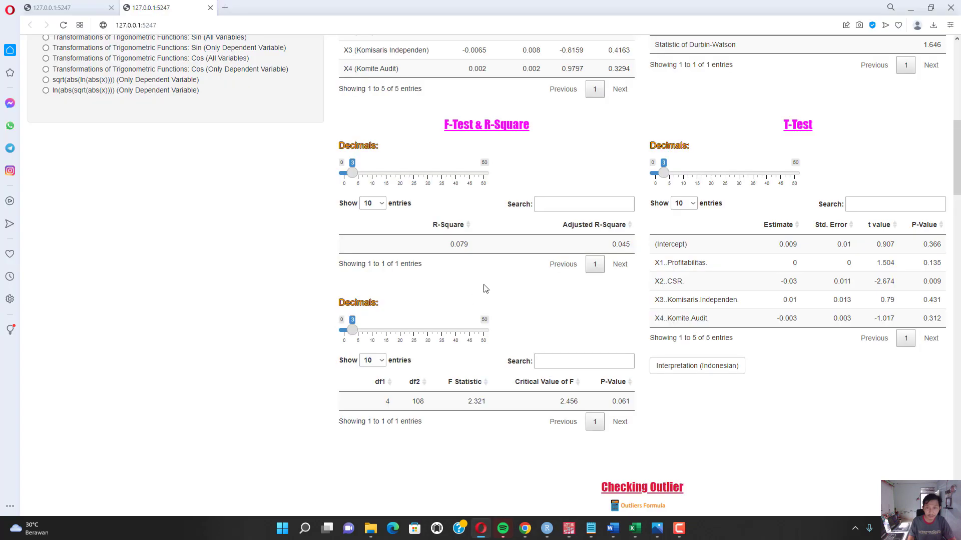
scroll(484, 288, "up", 2)
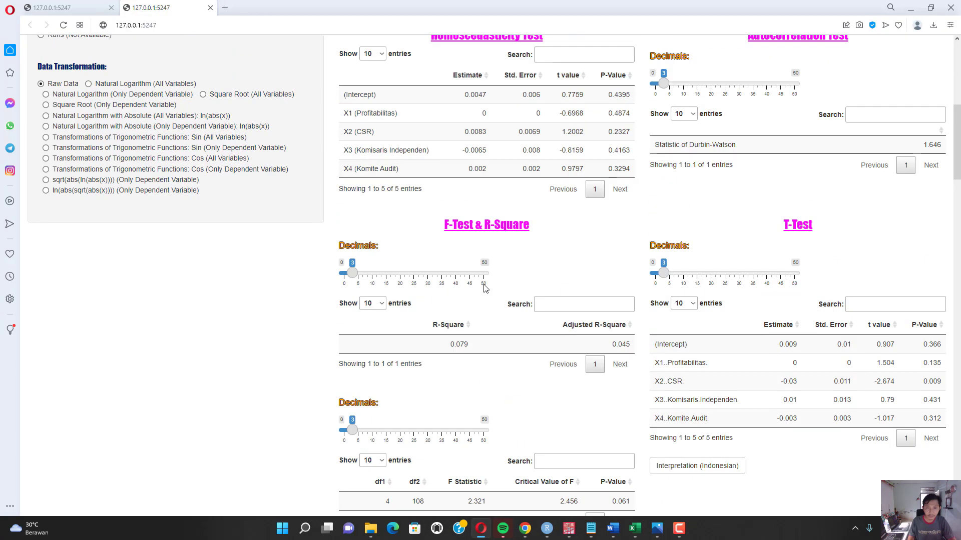
scroll(485, 289, "up", 5)
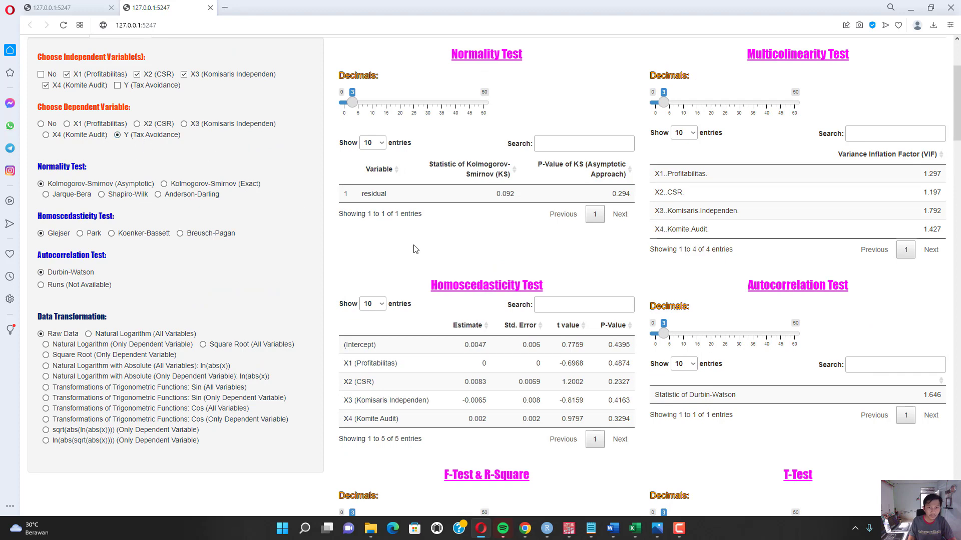
scroll(413, 248, "down", 4)
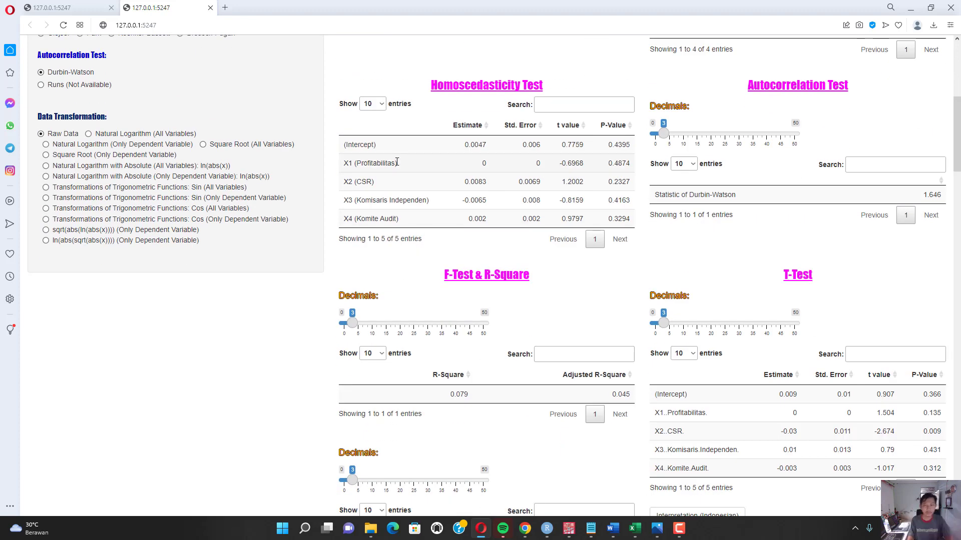
scroll(479, 304, "down", 2)
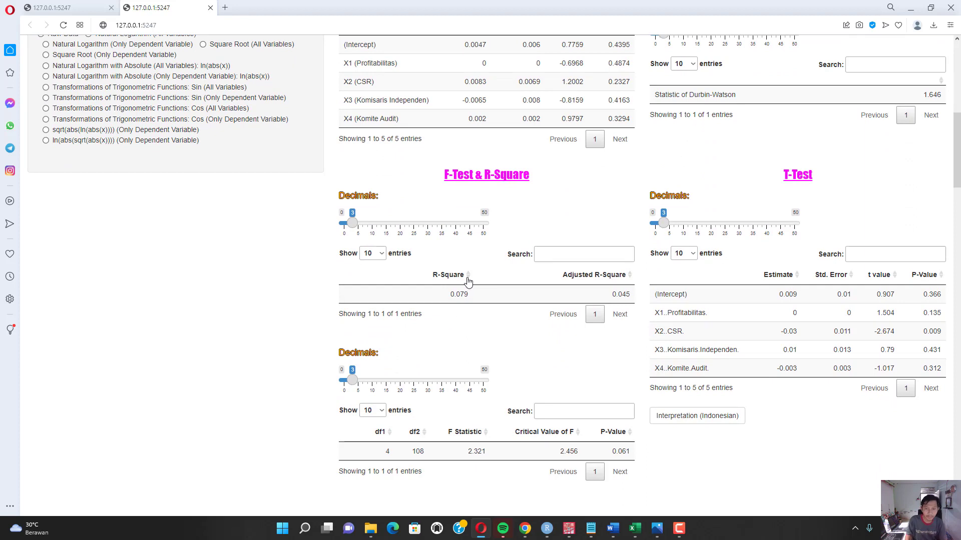
mouse_move(569, 529)
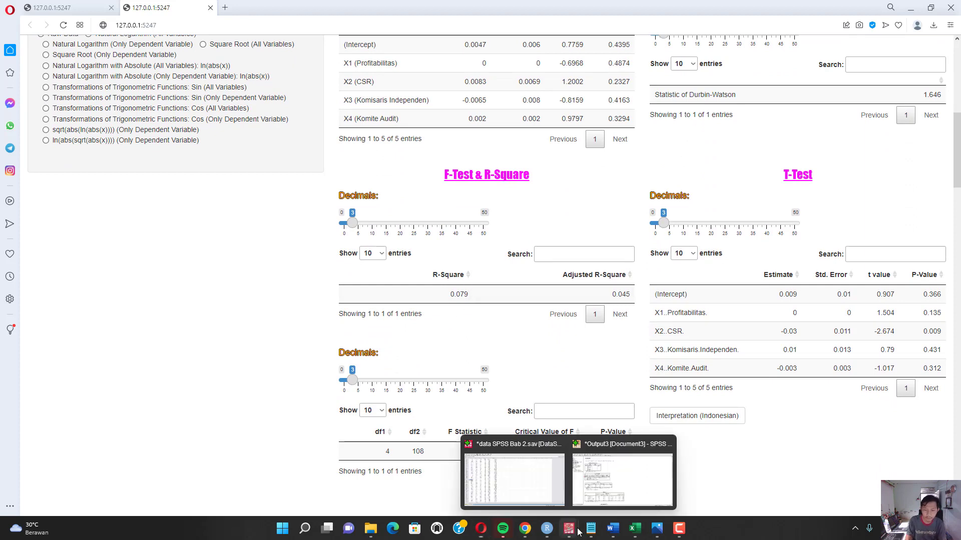
left_click(623, 475)
scroll(261, 278, "down", 10)
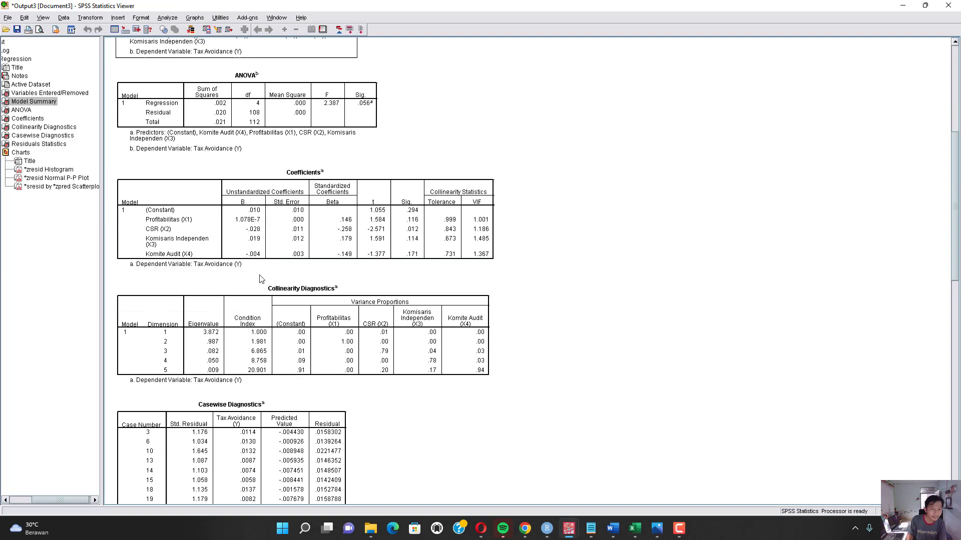
- Close the SPSS Output3 viewer and show the uploaded data table in REGCAL
left_click(949, 5)
left_click(479, 277)
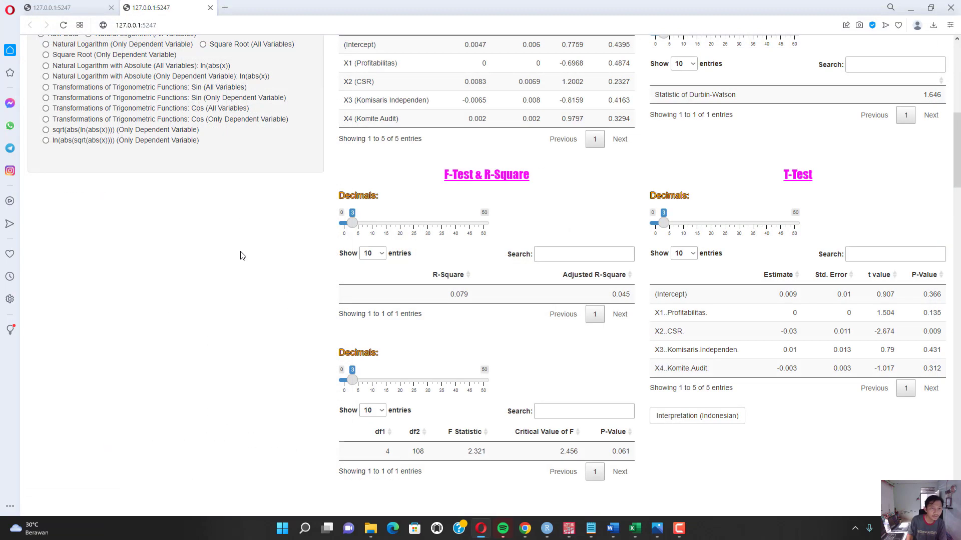
scroll(245, 253, "up", 10)
left_click(48, 177)
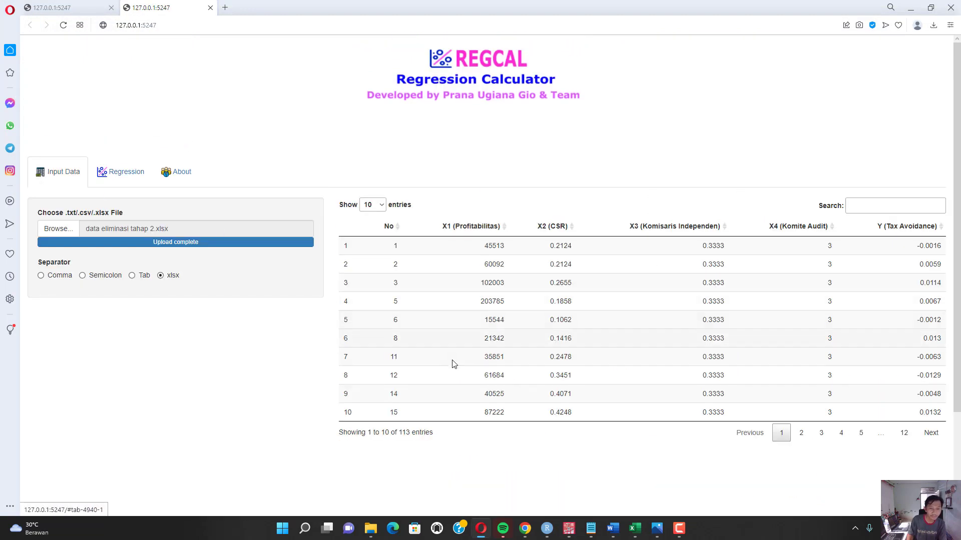
- Switch to the SPSS data editor, check the end of the data set, and delete the variable RES_1
left_click(569, 529)
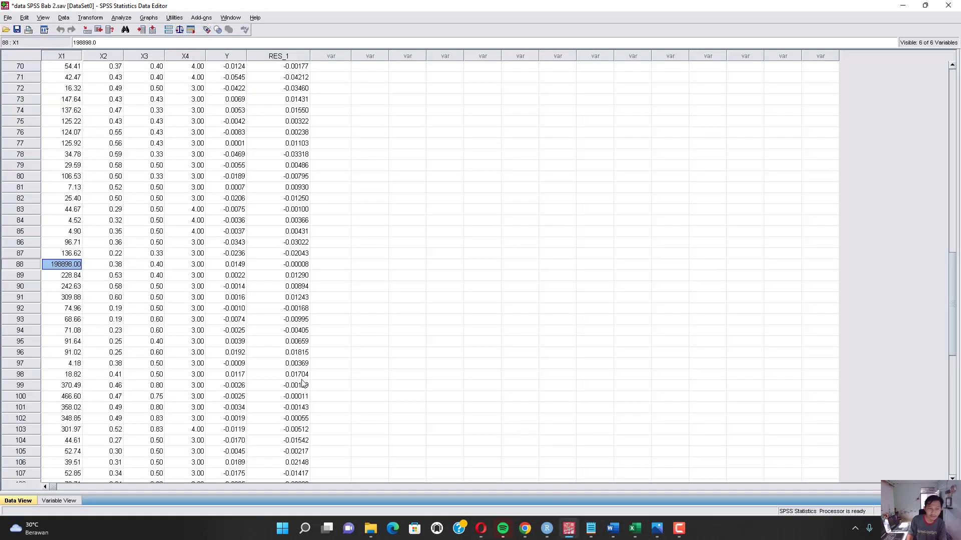
scroll(260, 360, "down", 12)
scroll(215, 341, "up", 3)
scroll(165, 315, "up", 12)
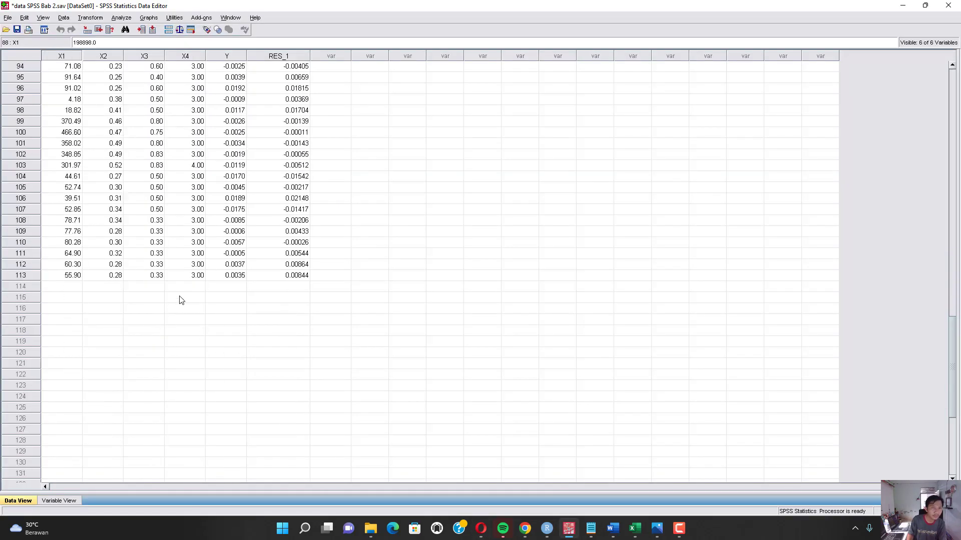
right_click(282, 61)
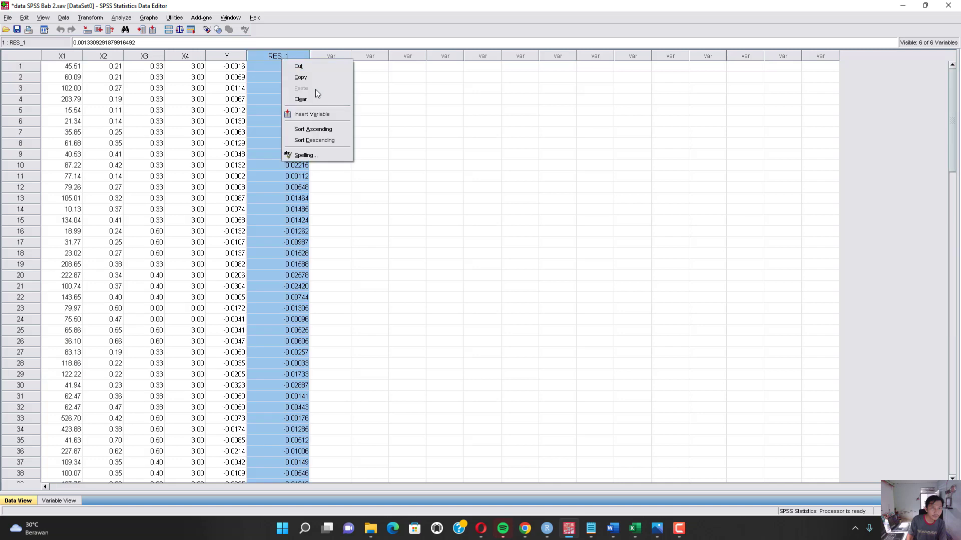
left_click(316, 102)
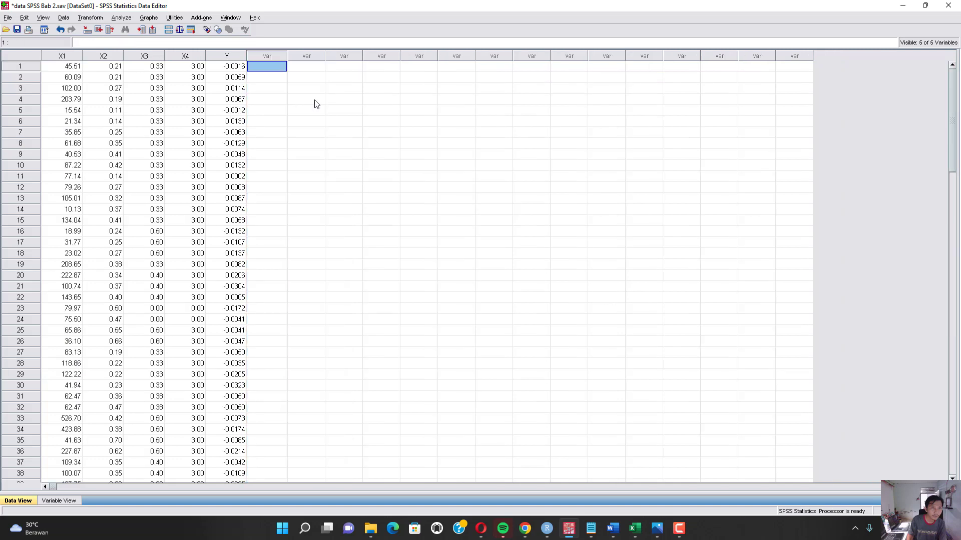
- Rerun the linear regression with Tax Avoidance (Y) as dependent variable and X1 to X4 as independent variables
left_click(122, 18)
mouse_move(175, 129)
left_click(221, 130)
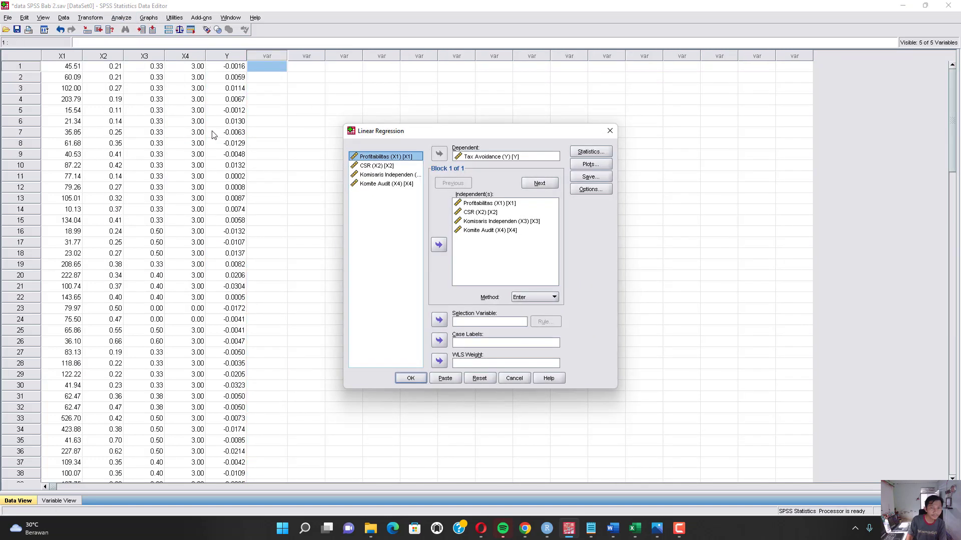
left_click(411, 379)
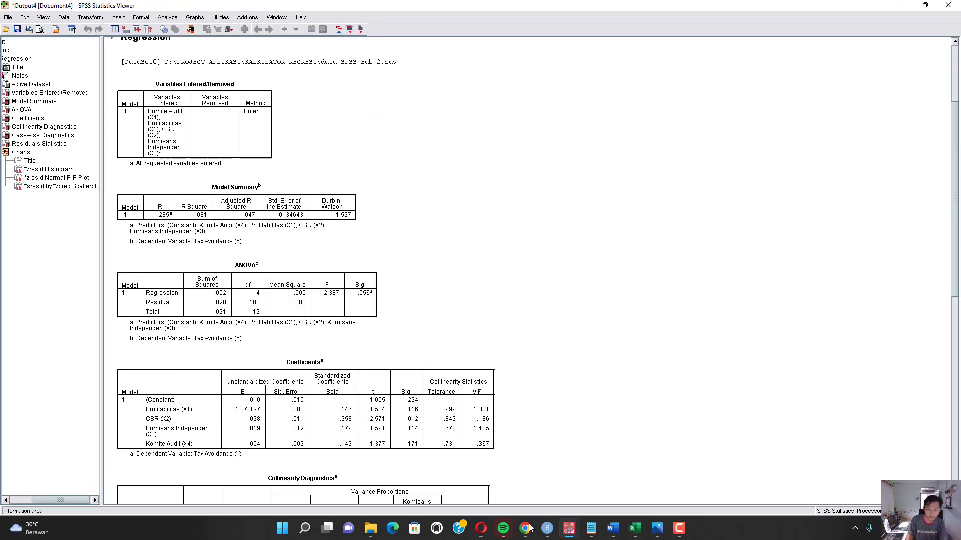
- Switch to REGCAL in the browser and compare its regression test results with the new SPSS output
left_click(480, 528)
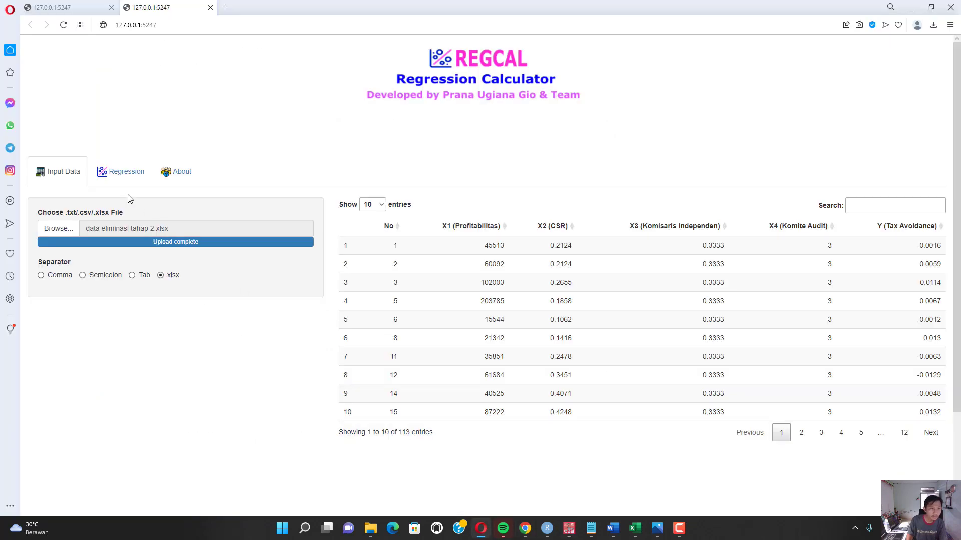
left_click(129, 179)
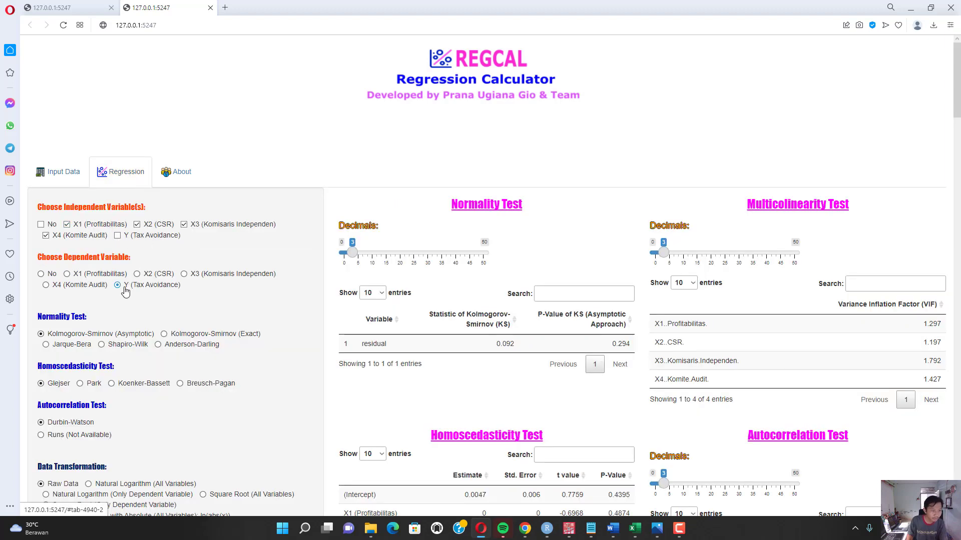
scroll(131, 290, "down", 2)
scroll(173, 295, "down", 5)
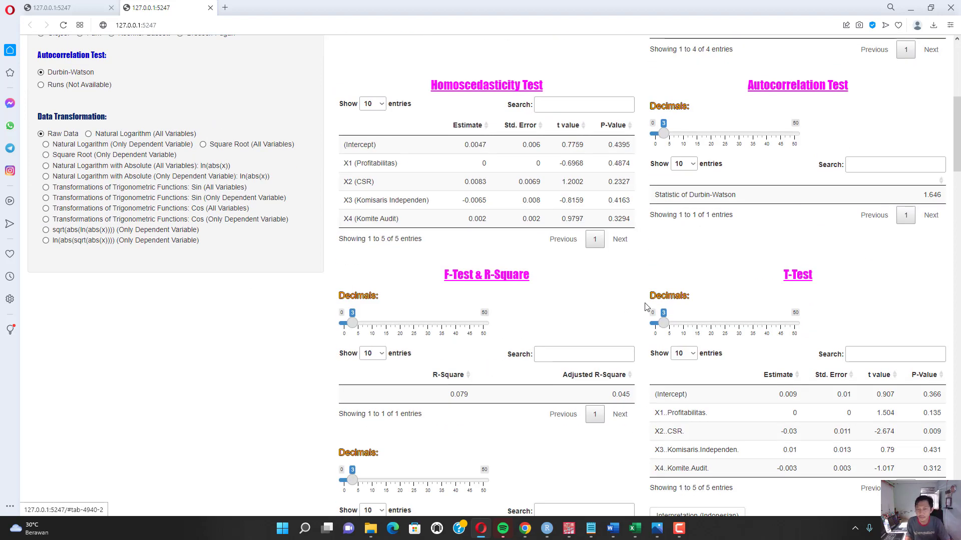
scroll(641, 300, "up", 6)
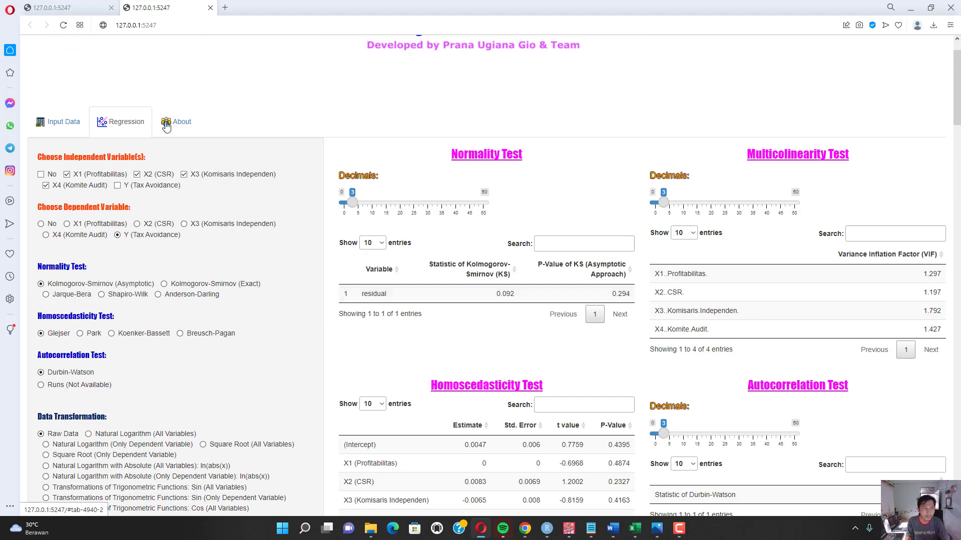
- Show the uploaded data table in REGCAL and highlight its first two rows
left_click(56, 121)
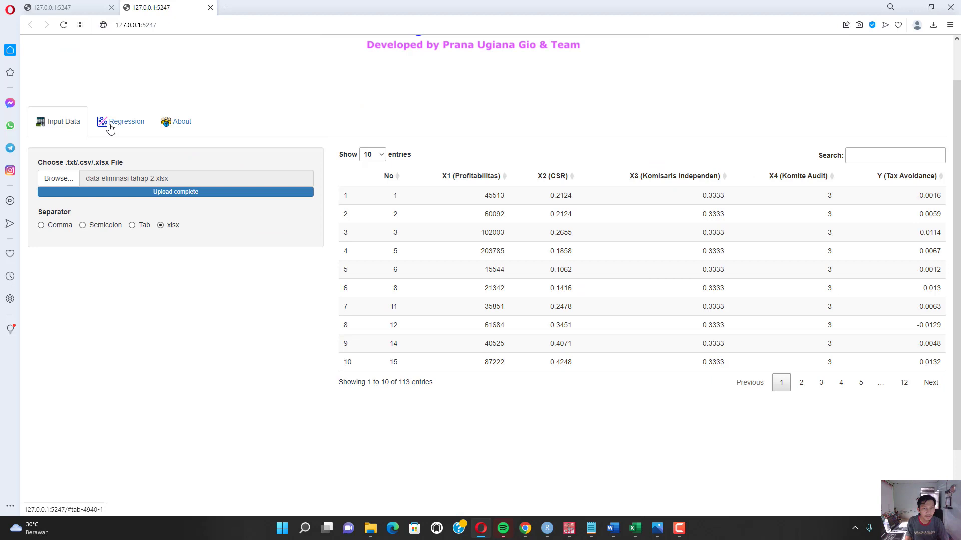
left_click(370, 159)
left_click(561, 147)
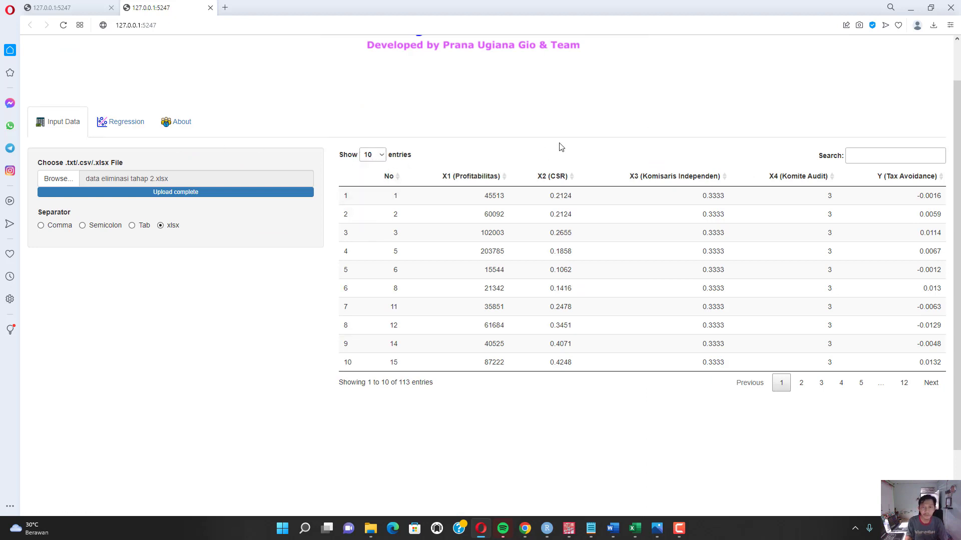
left_click(500, 199)
left_click(498, 214)
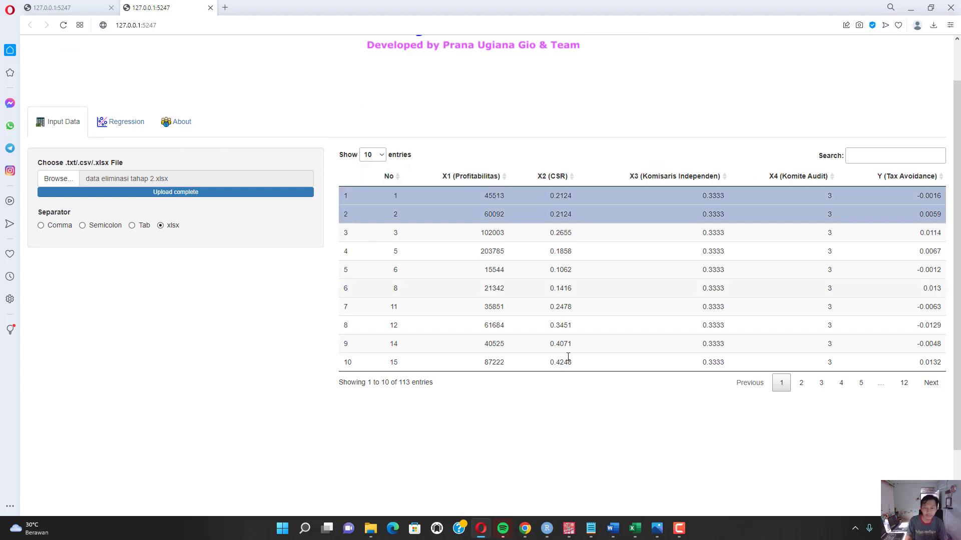
- Switch to the workbook data eliminasi tahap 2 in Excel and compare its first data rows with the REGCAL table
left_click(634, 529)
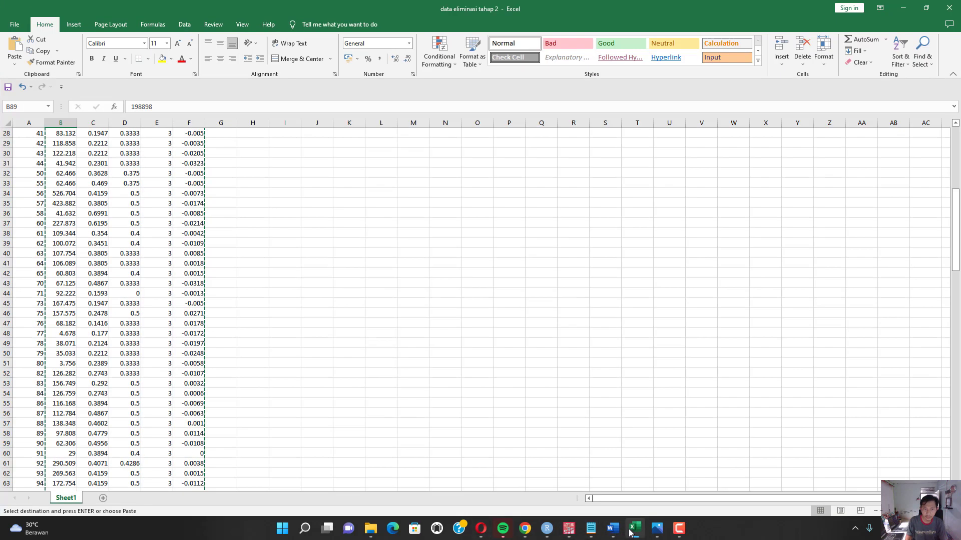
scroll(159, 257, "up", 9)
left_click(119, 192)
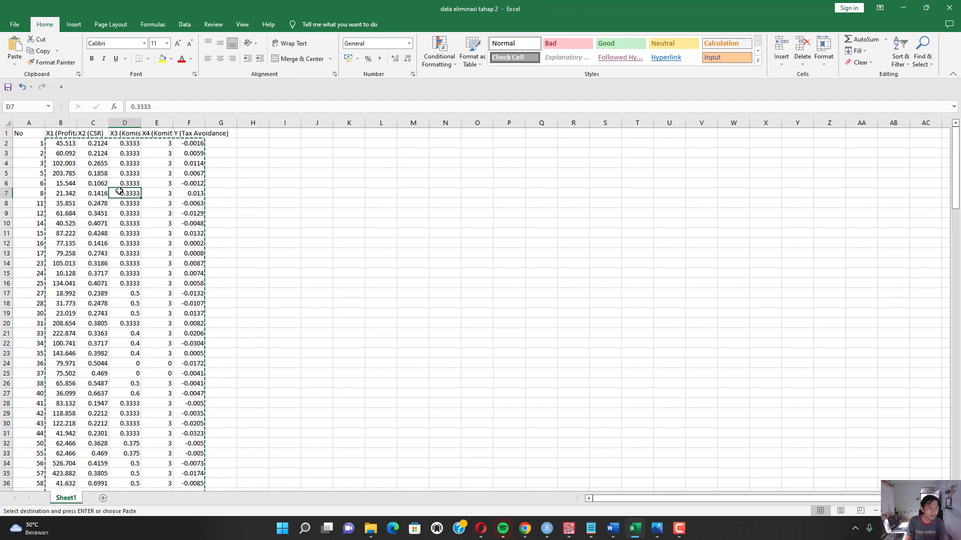
left_click(68, 142)
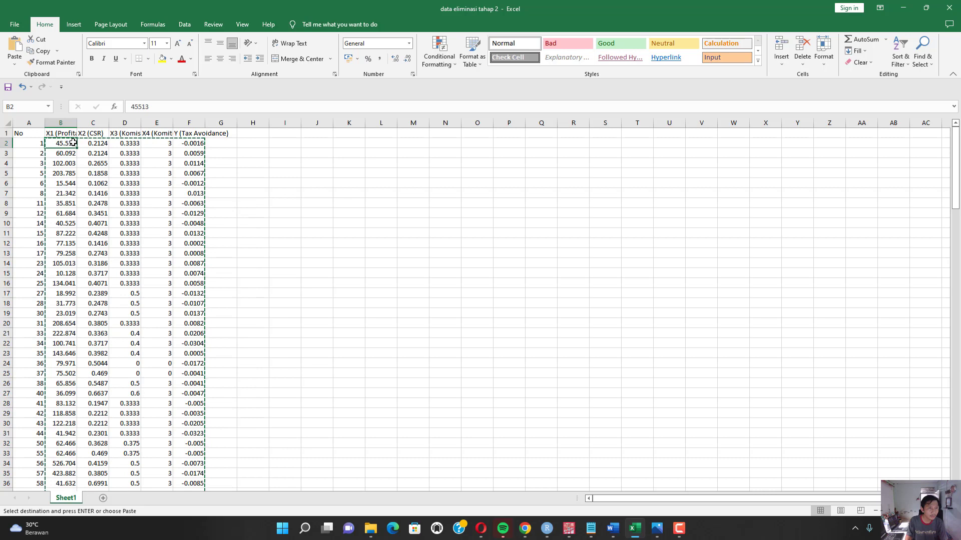
left_click_drag(73, 143, 182, 161)
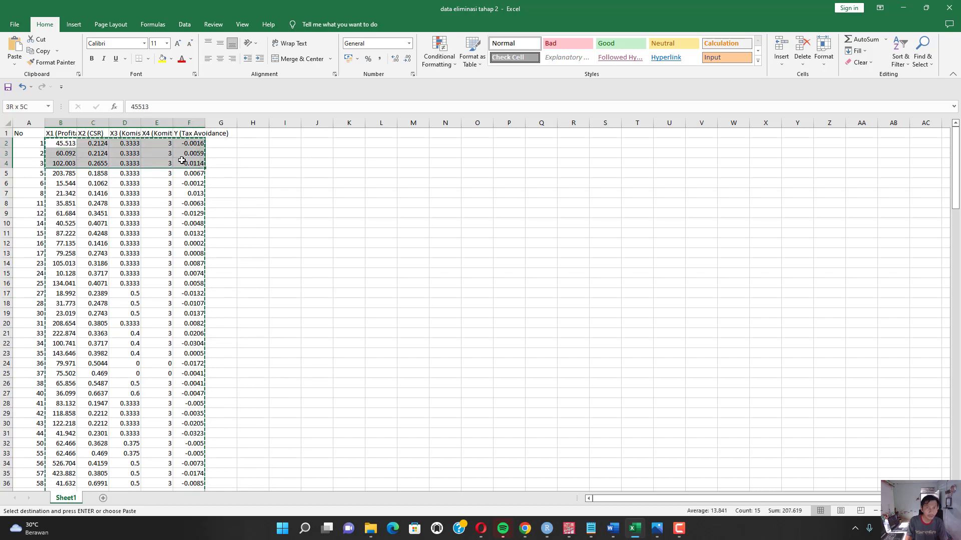
left_click(481, 532)
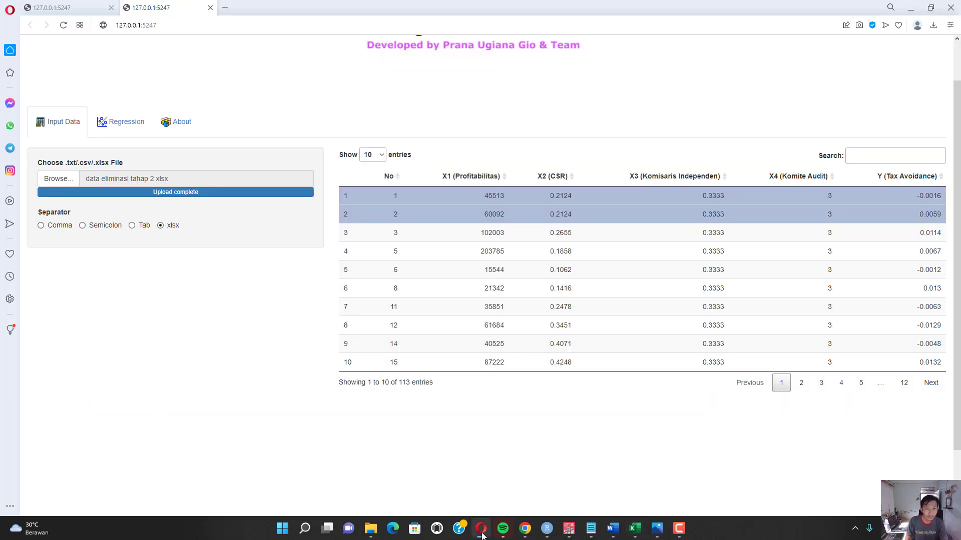
left_click(481, 531)
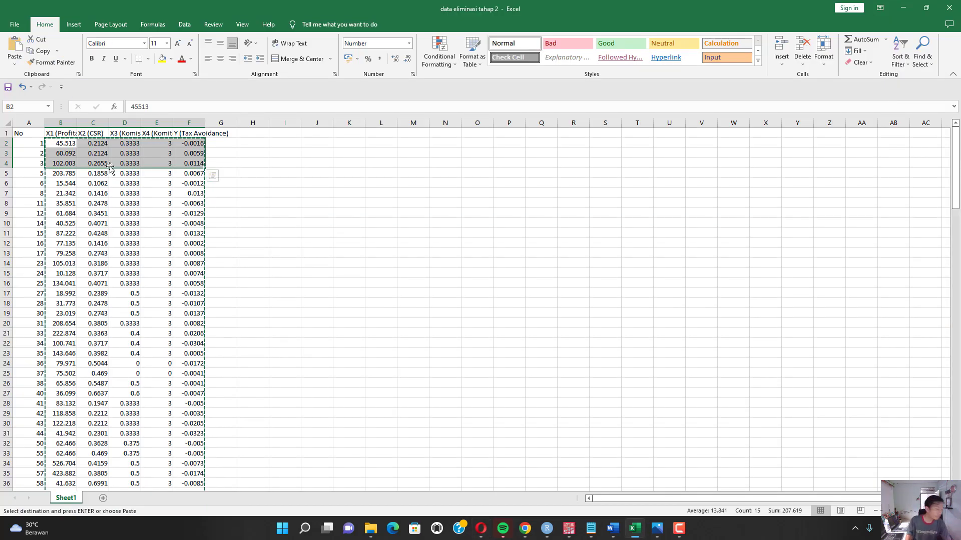
- Inspect the stored number behind the first X1 (Profitabilitas) value in cell B2
left_click(72, 144)
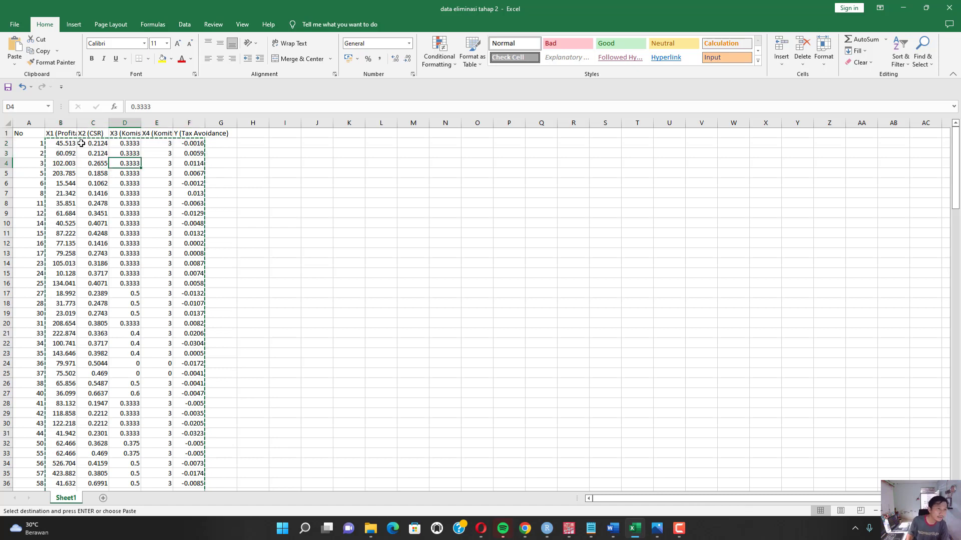
left_click(143, 108)
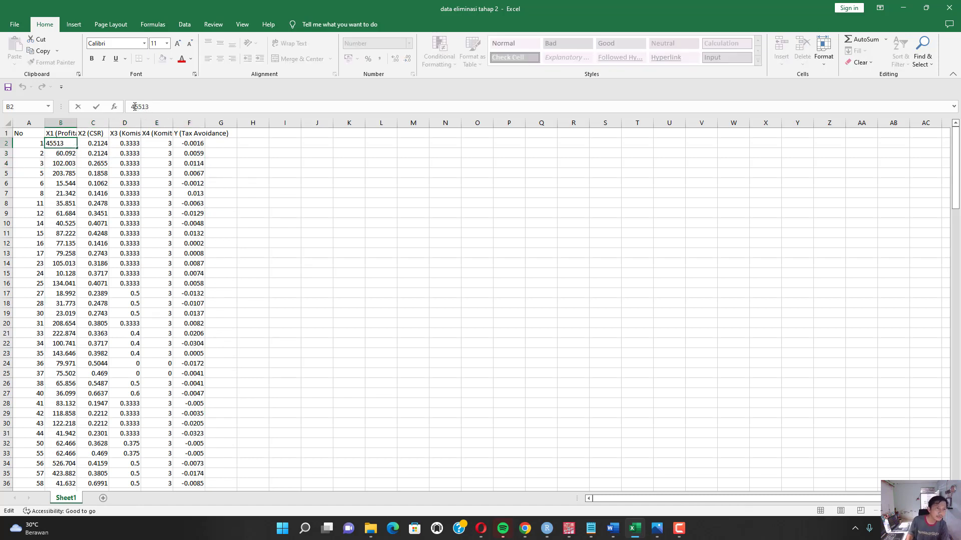
left_click_drag(141, 107, 139, 107)
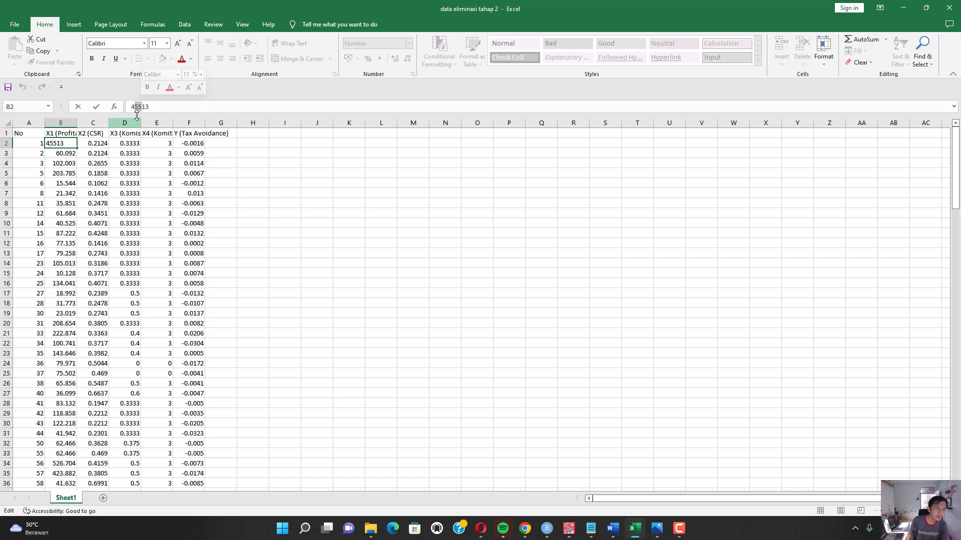
type(".")
left_click(105, 182)
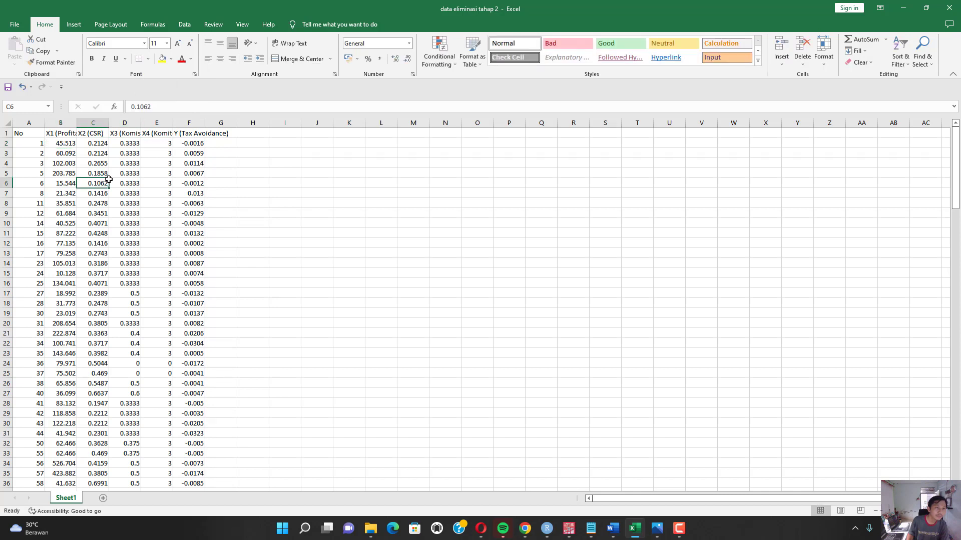
left_click(135, 202)
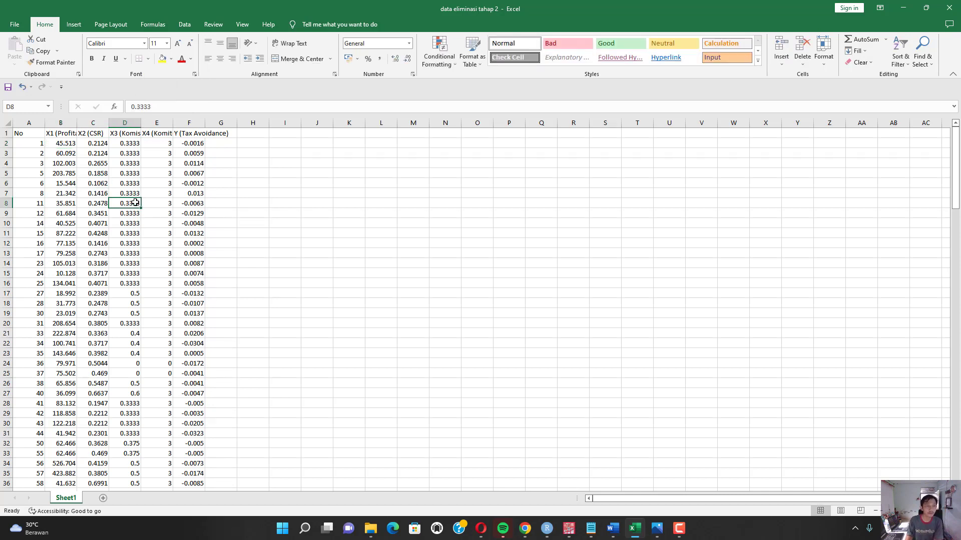
- Compare the X1 values in the SPSS data editor with the X1 column of the Excel workbook
mouse_move(569, 529)
left_click(511, 475)
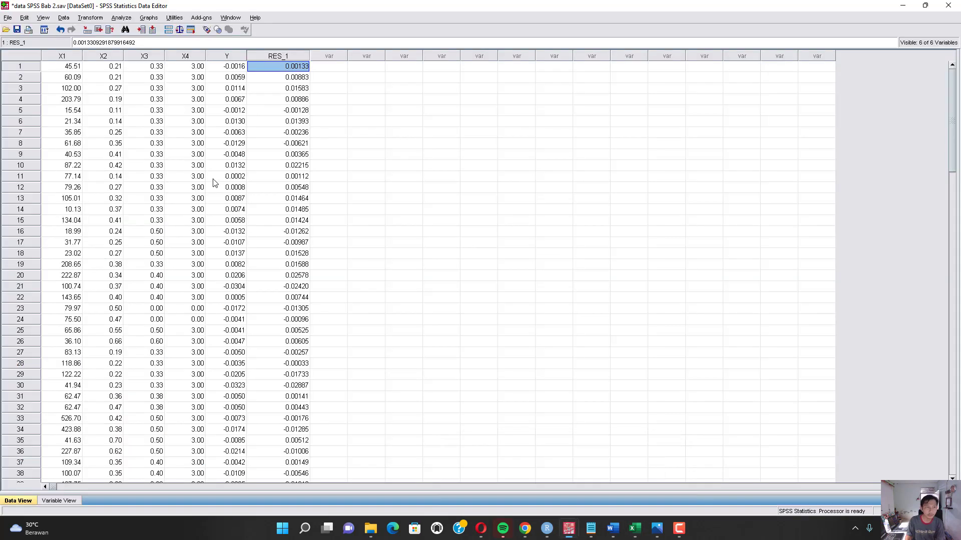
key("Home")
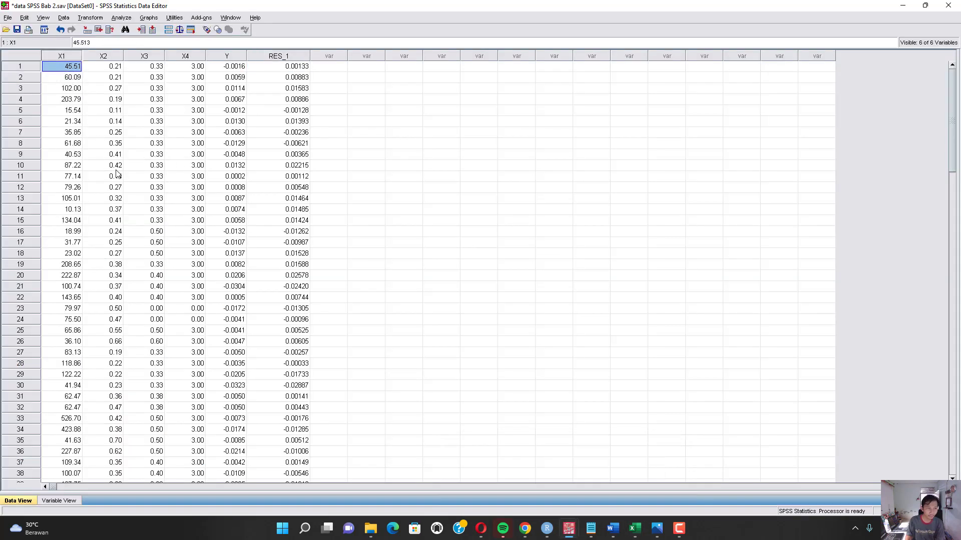
scroll(116, 174, "down", 5)
scroll(116, 174, "up", 5)
left_click(634, 529)
left_click(126, 252)
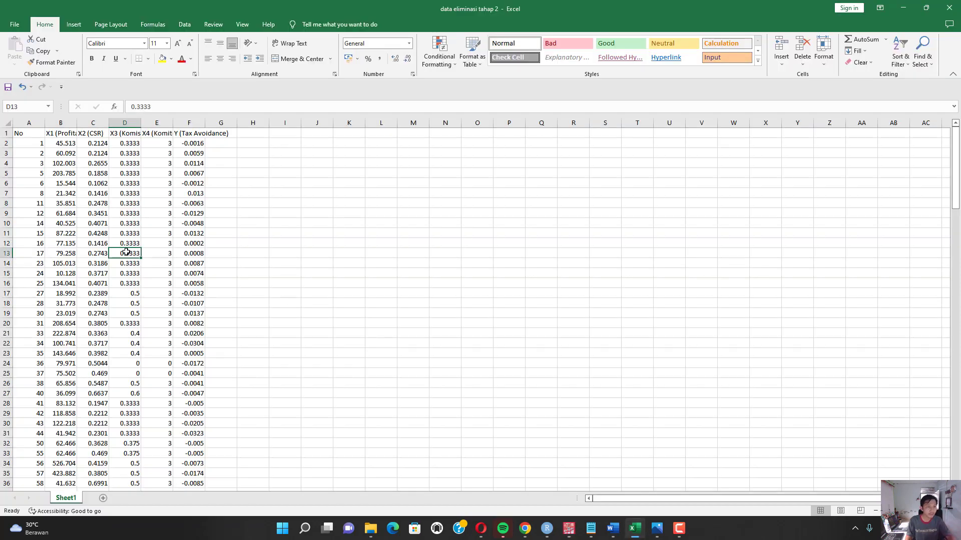
left_click(202, 194)
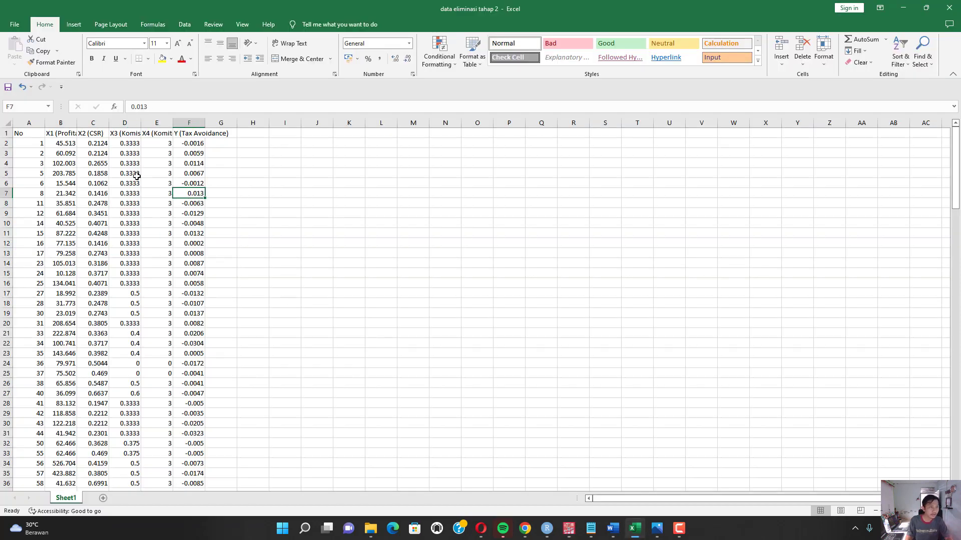
left_click(74, 142)
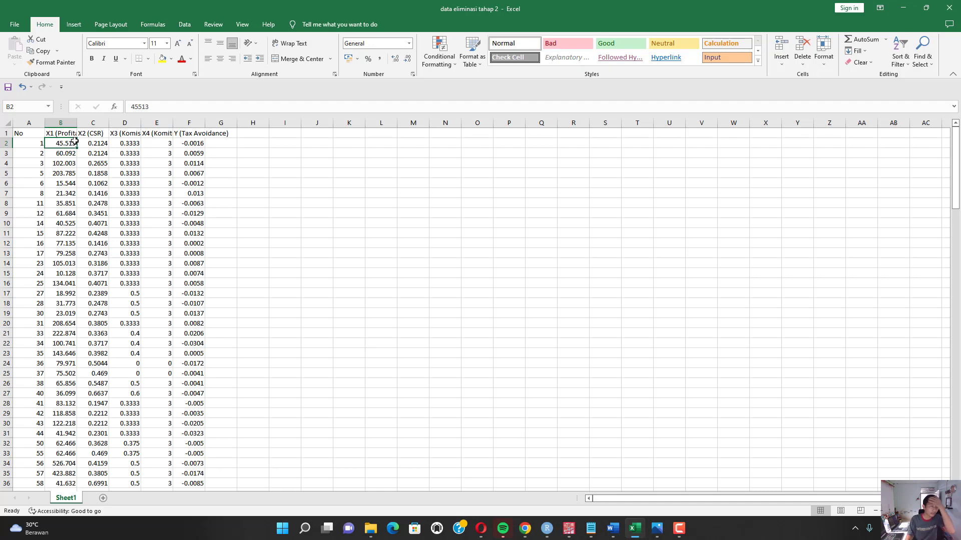
left_click_drag(73, 141, 91, 179)
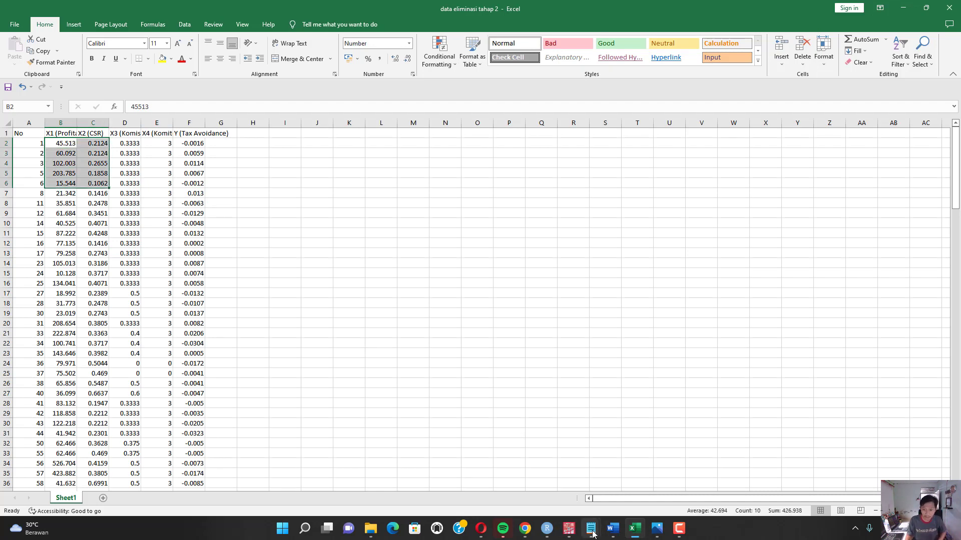
- Switch to the SPSS data editor and copy the X1, X2, X3, X4 and Y values of all 113 cases
mouse_move(572, 524)
left_click(513, 478)
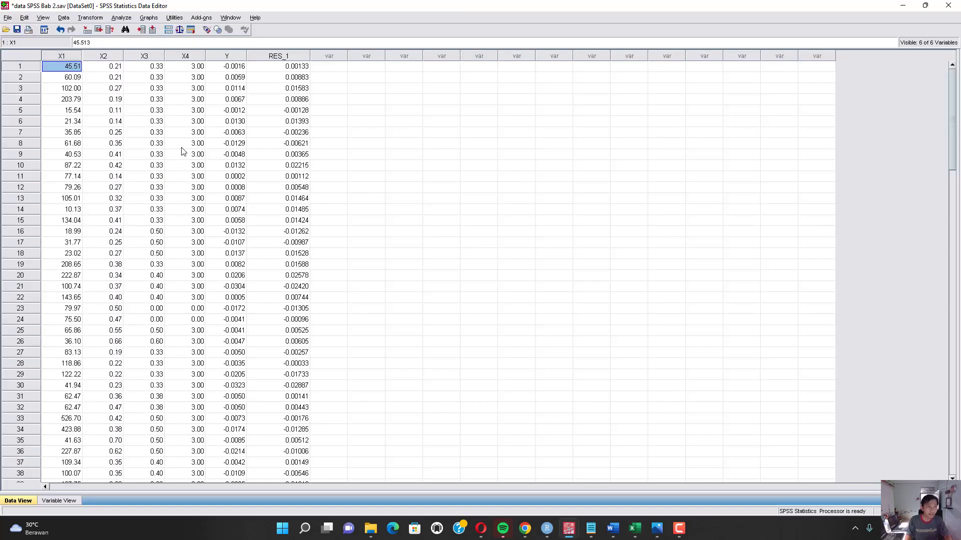
left_click(182, 147)
key("ctrl+a")
left_click(181, 147)
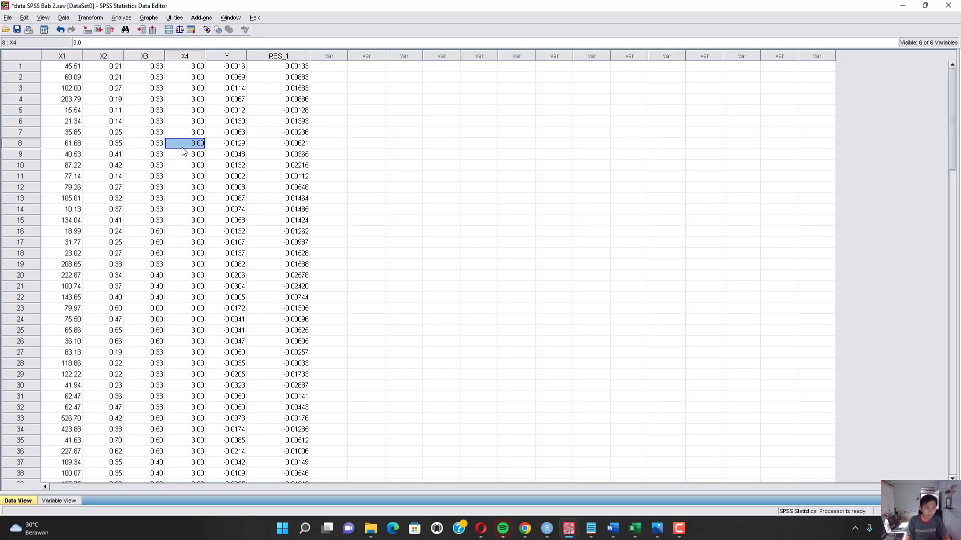
left_click(63, 69)
left_click_drag(92, 74, 245, 434)
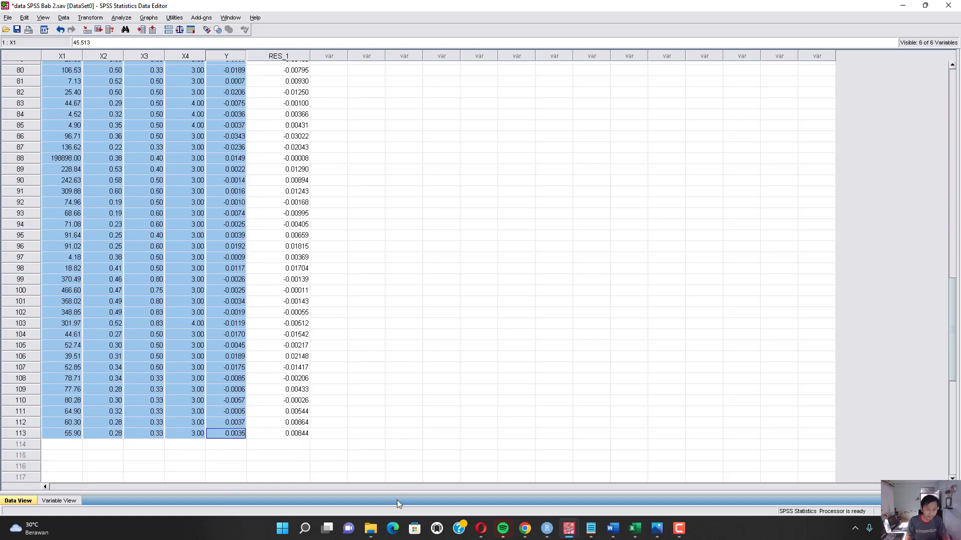
- Switch to File Explorer, create a text document named dat on drive DATA (D:) and open it
left_click(370, 529)
right_click(344, 422)
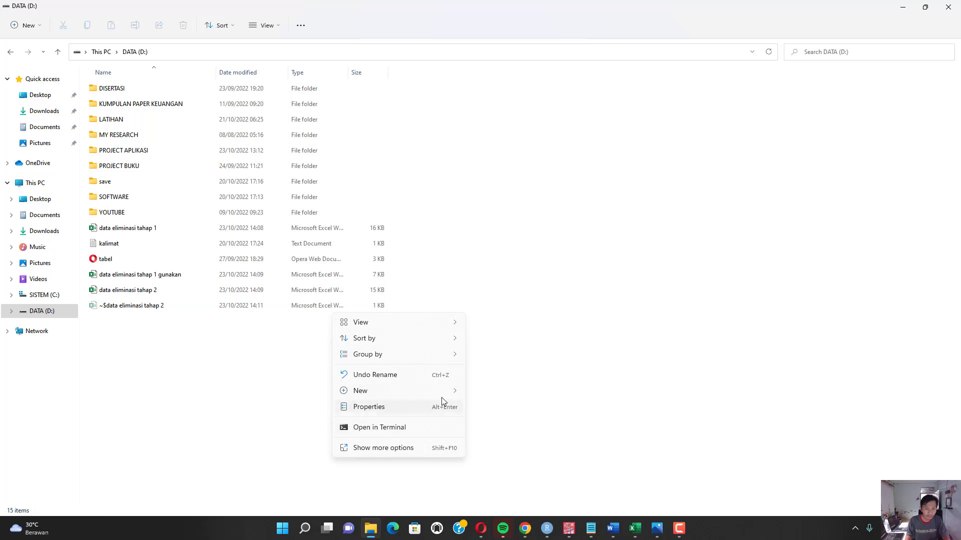
mouse_move(442, 398)
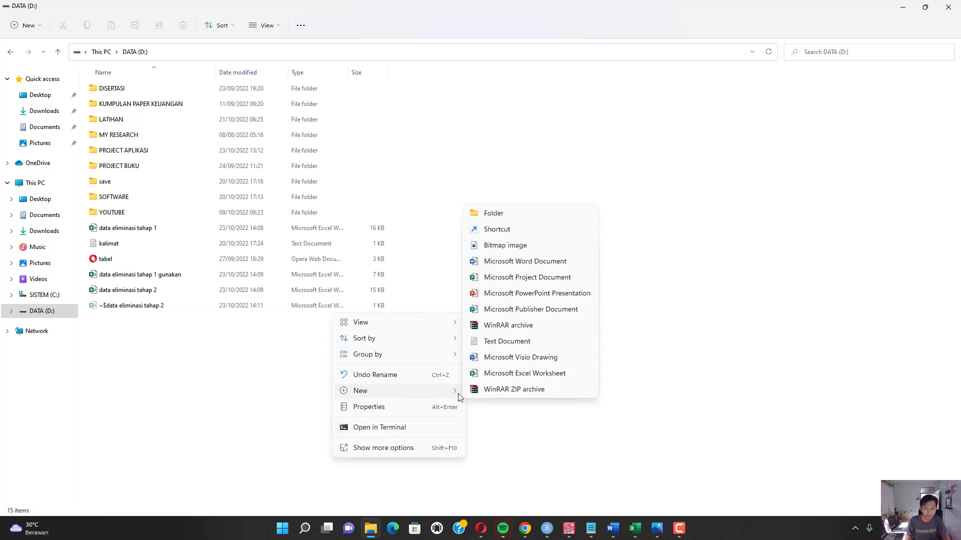
left_click(507, 342)
type("dat")
key("Return")
key("Return")
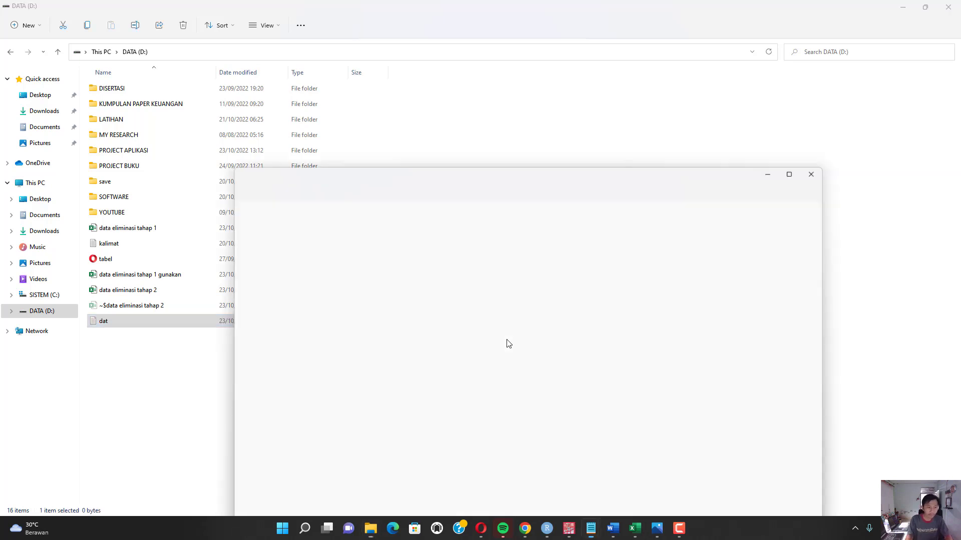
- Paste the copied data into the dat text file, add the header row X1, X2, X3, X4, Y above it and save
key("ctrl+v")
scroll(469, 316, "up", 10)
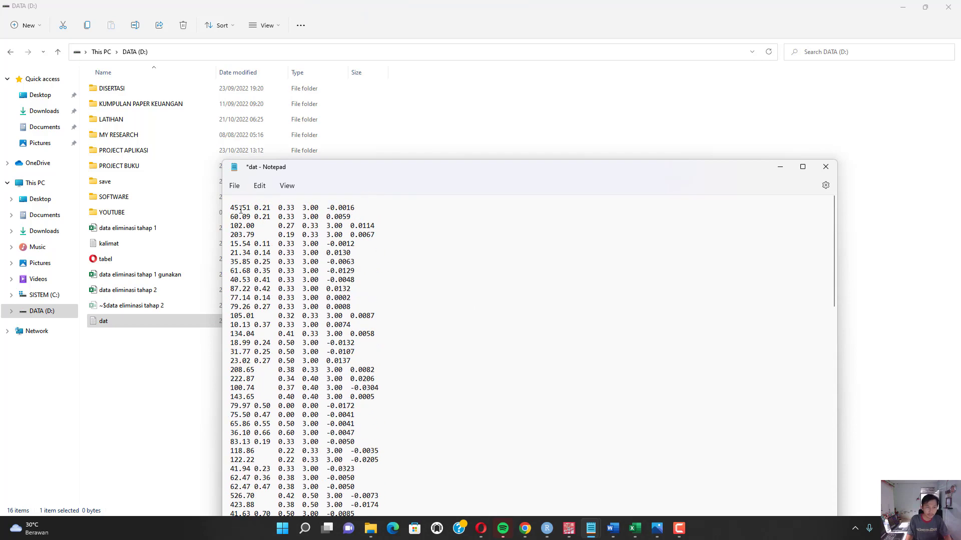
left_click(231, 210)
left_click(232, 210)
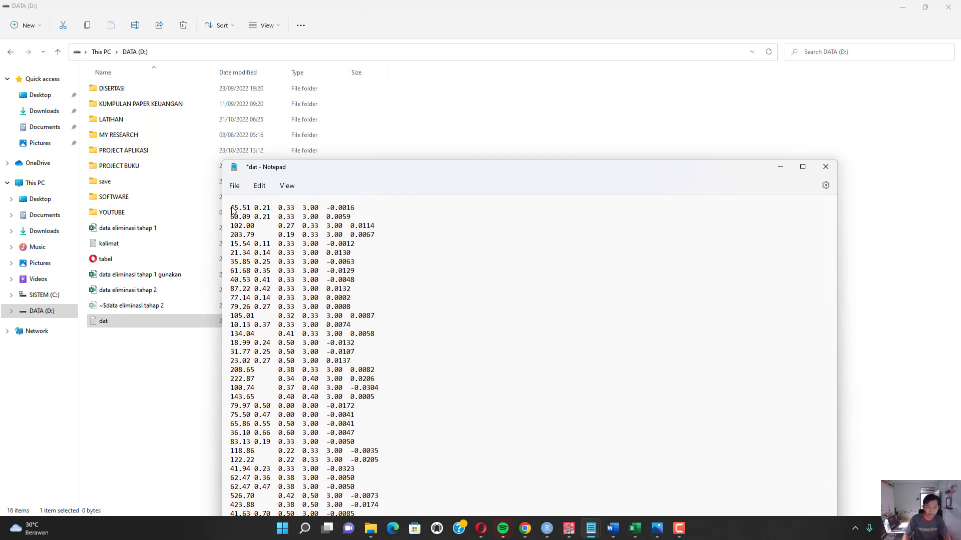
key("Return")
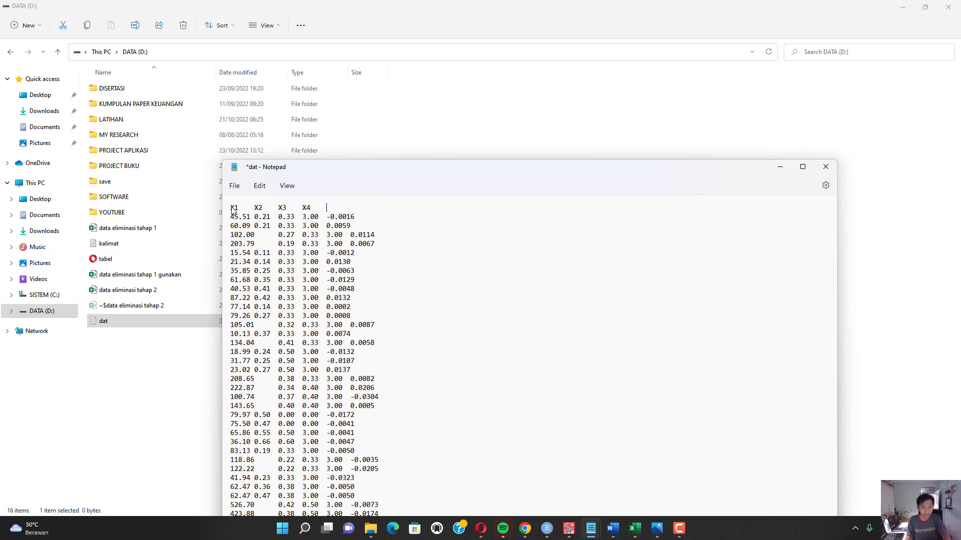
key("ctrl+s")
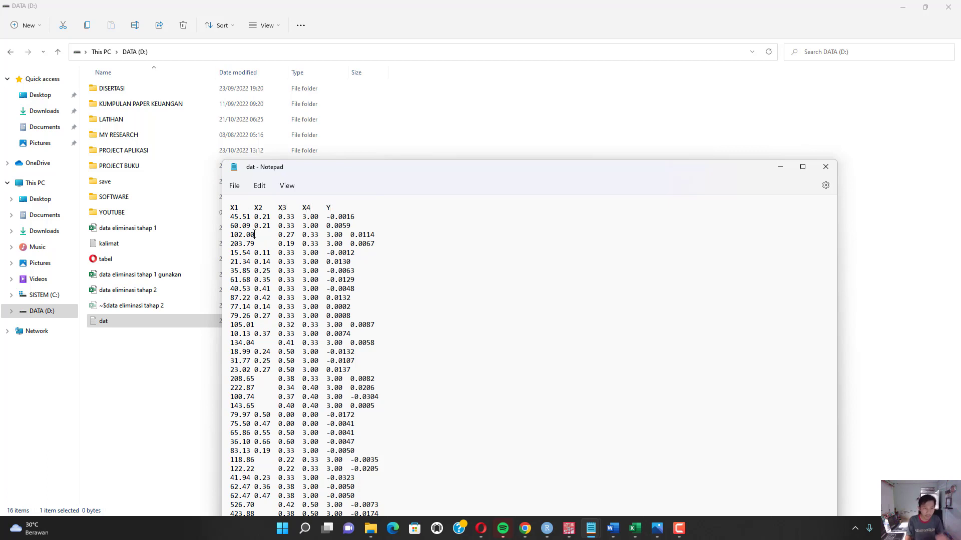
- Switch to REGCAL in the browser and upload dat.txt from drive DATA (D:) as input data
left_click(480, 528)
left_click(59, 178)
scroll(62, 179, "up", 1)
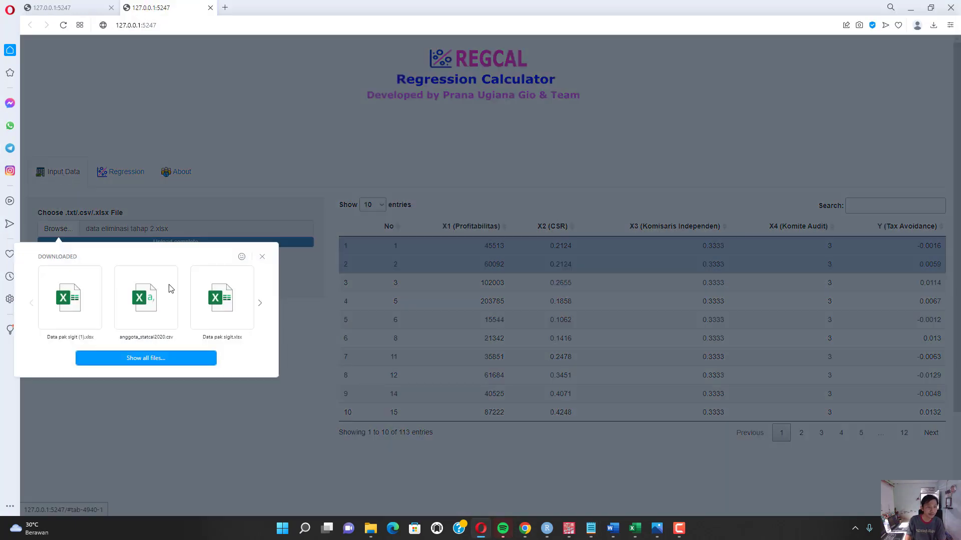
left_click(154, 359)
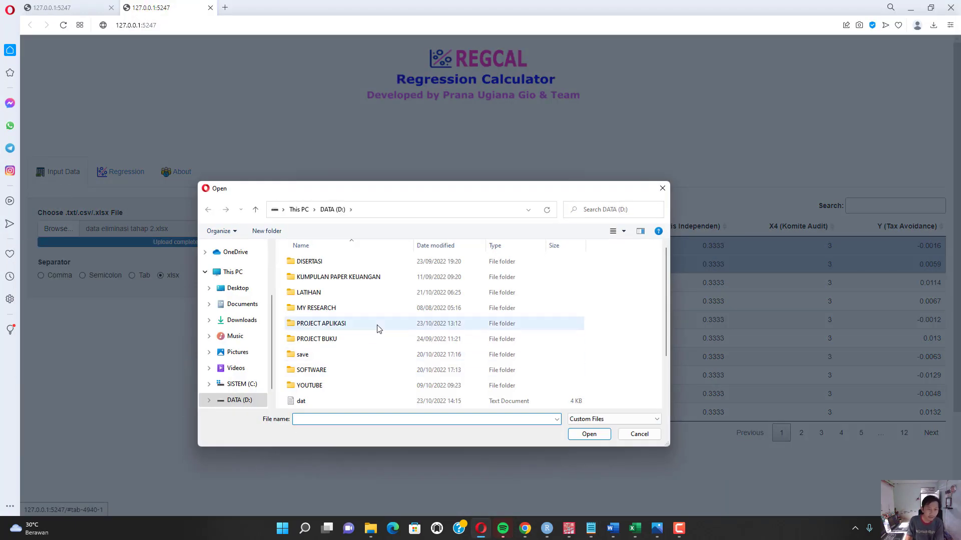
scroll(350, 335, "down", 2)
double_click(302, 341)
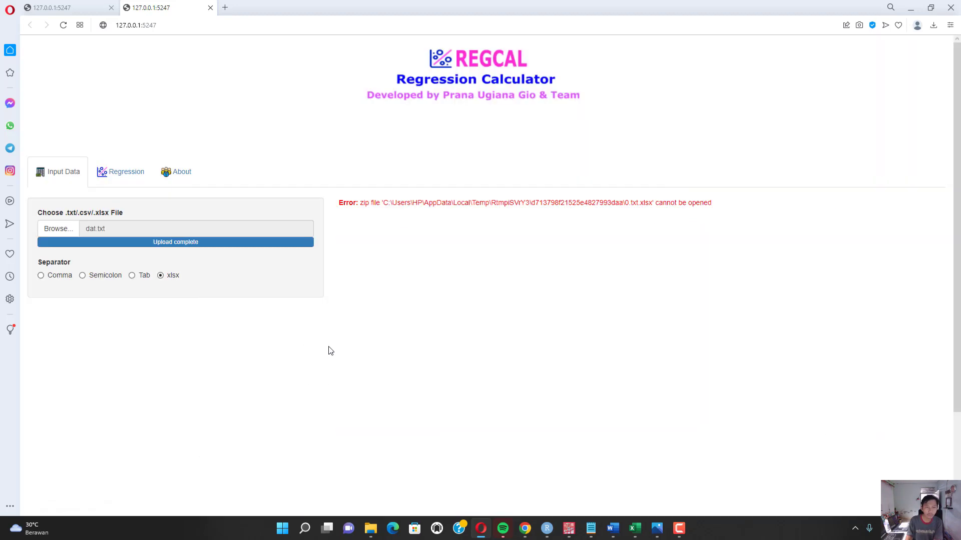
- Try the Tab, Semicolon and Comma separators for reading the uploaded dat.txt
left_click(134, 277)
left_click(97, 281)
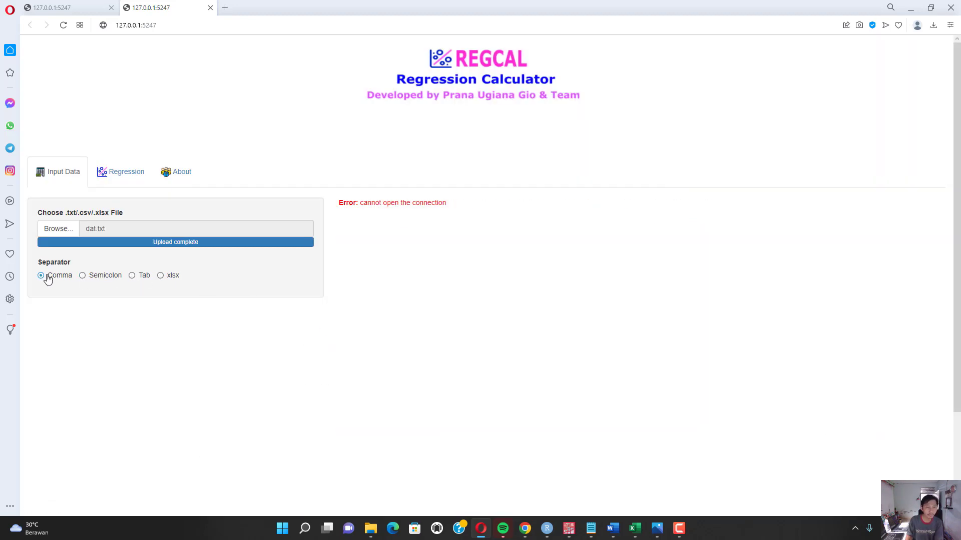
left_click(95, 279)
left_click(139, 280)
left_click(56, 278)
left_click(94, 279)
- Switch to Notepad and check the data rows of the dat text file
mouse_move(591, 528)
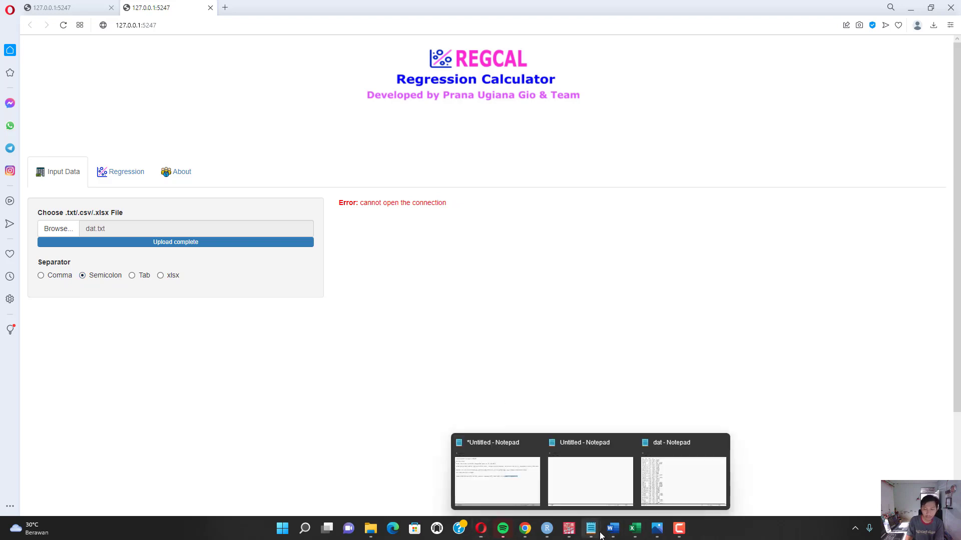
left_click(671, 498)
scroll(349, 287, "down", 20)
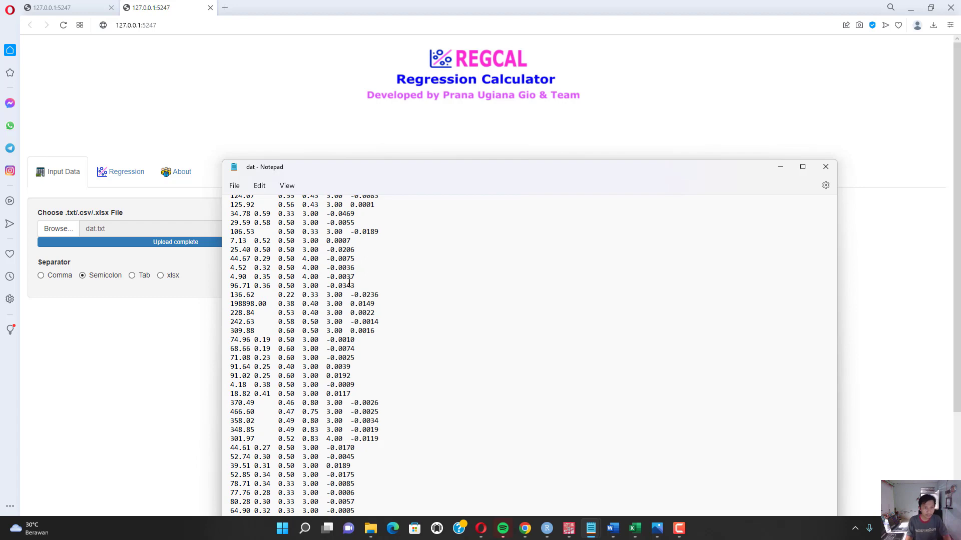
- Return to REGCAL, upload dat.txt from drive DATA (D:) again and set the separator to Tab
left_click(67, 278)
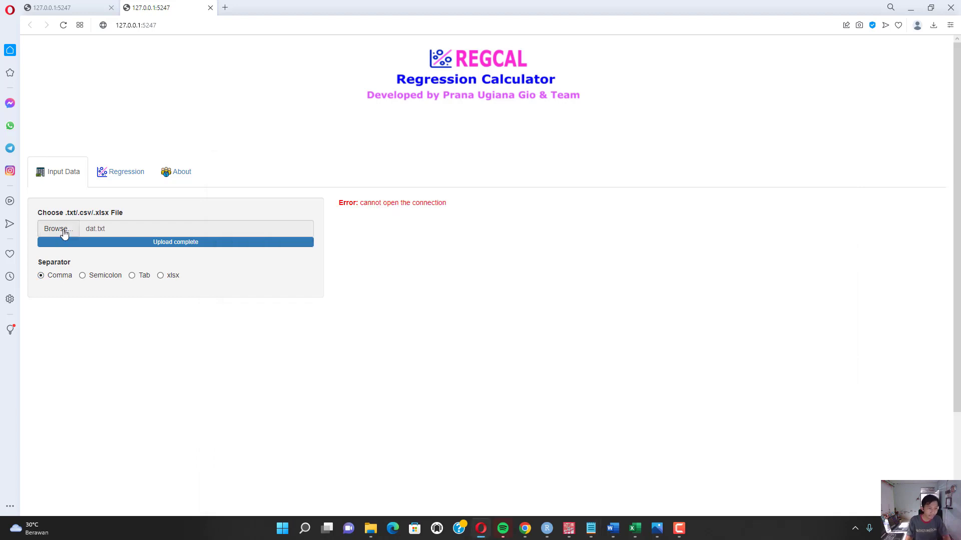
left_click(64, 233)
left_click(155, 358)
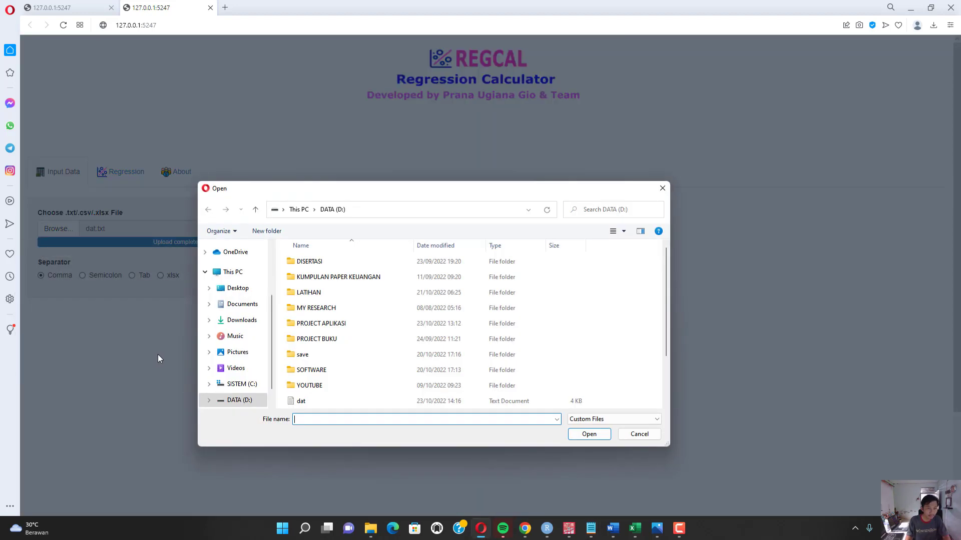
scroll(305, 335, "down", 2)
double_click(300, 340)
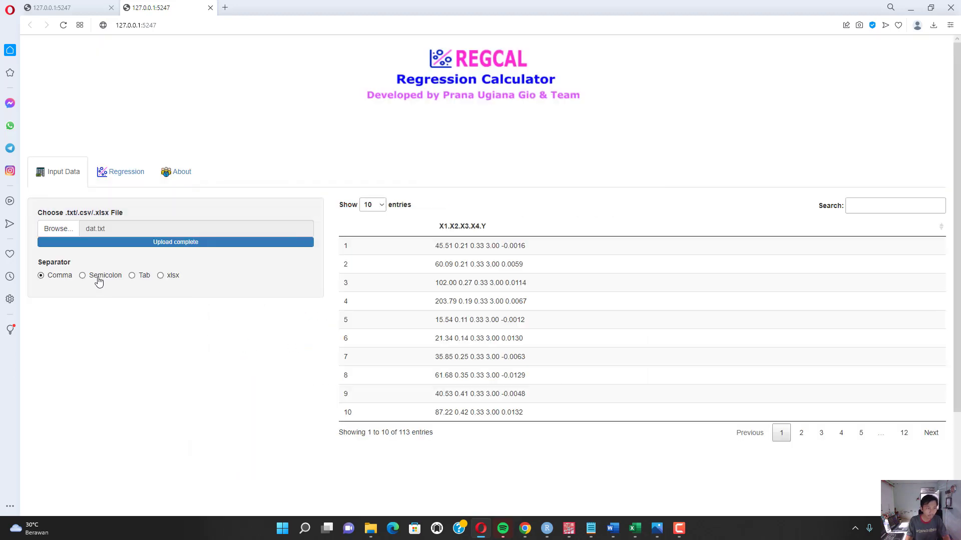
left_click(145, 282)
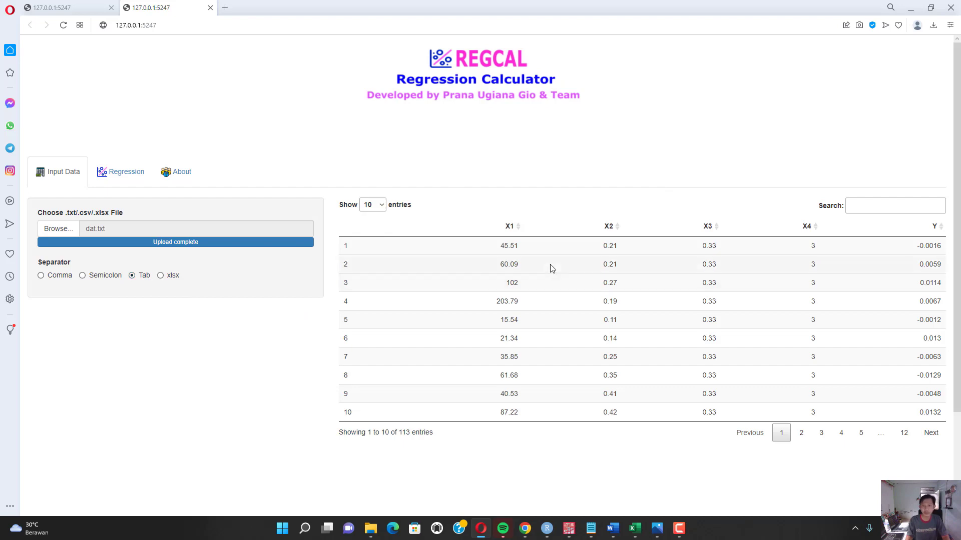
scroll(551, 265, "down", 2)
scroll(400, 240, "up", 2)
- Set up the regression with X1, X2, X3 and X4 as independent variables and Y as the dependent variable
left_click(141, 178)
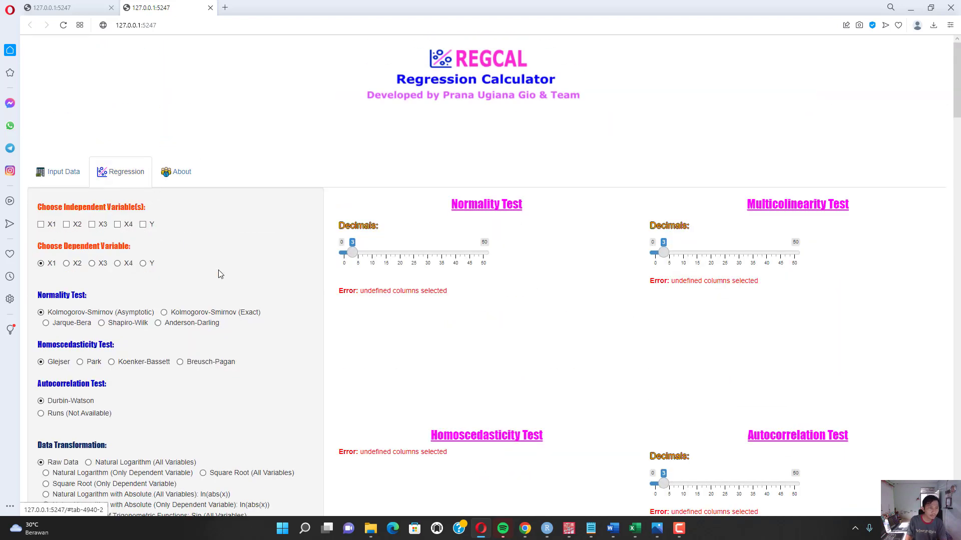
left_click(48, 228)
left_click(76, 229)
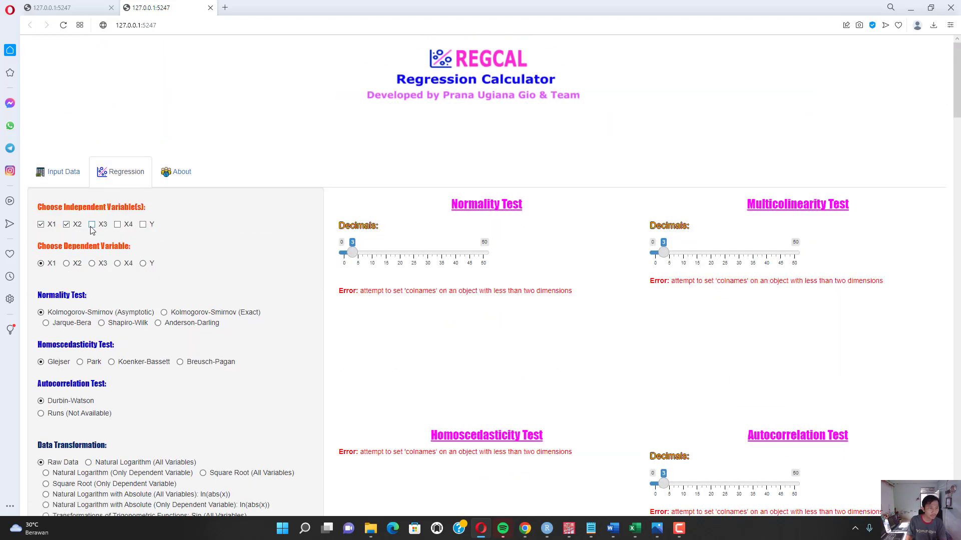
left_click(93, 228)
left_click(125, 231)
left_click(143, 264)
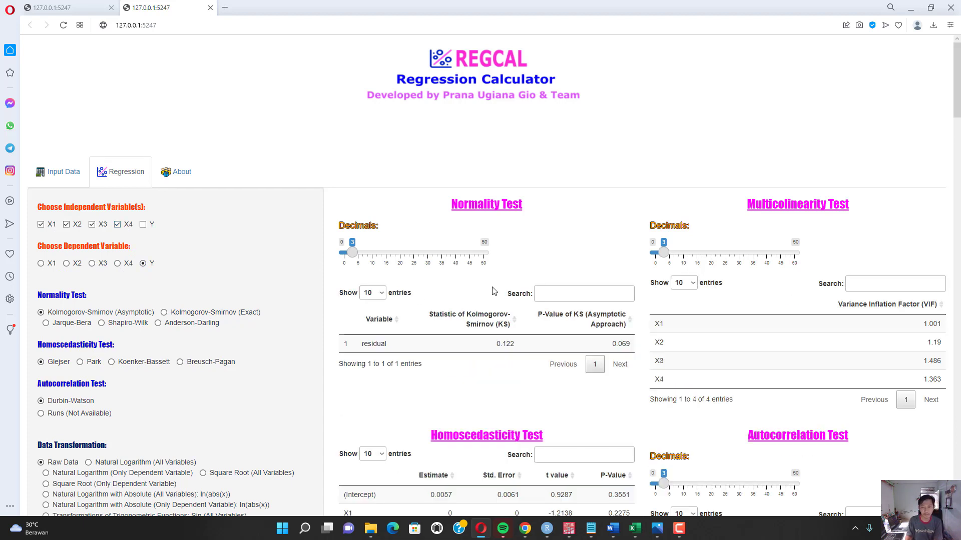
- Examine REGCAL's R-Square and Adjusted R-Square, and switch to the SPSS output to compare them with its Model Summary
scroll(493, 291, "down", 3)
scroll(494, 290, "up", 3)
scroll(498, 291, "down", 8)
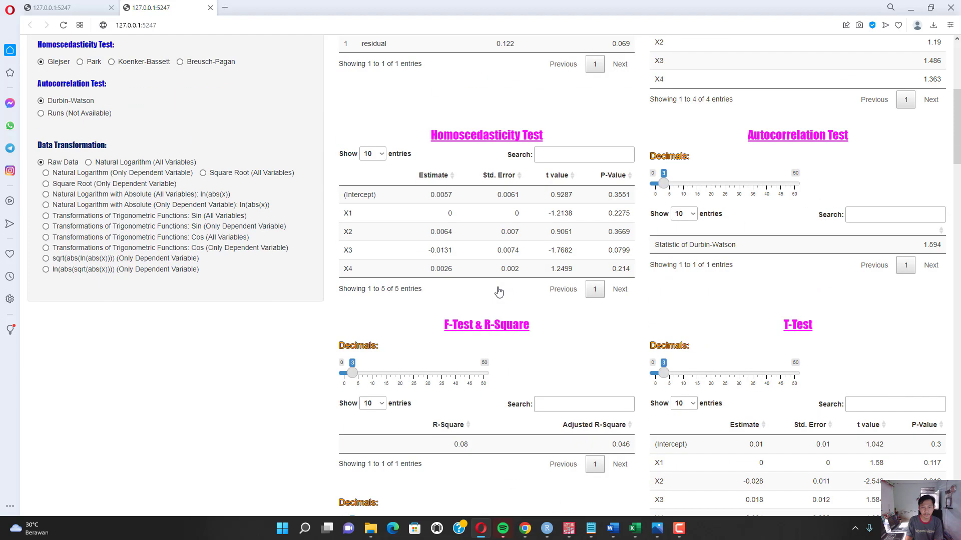
left_click(459, 295)
double_click(461, 295)
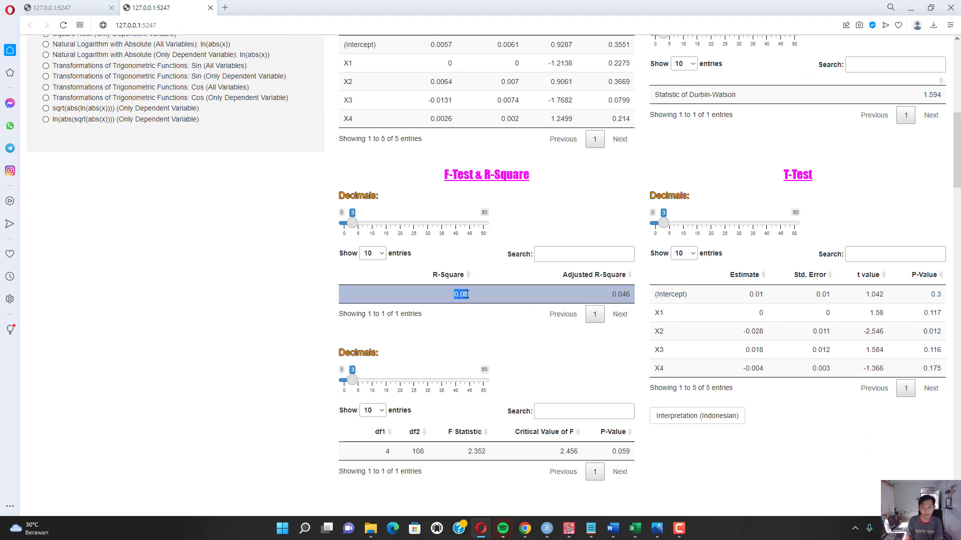
left_click(623, 295)
double_click(623, 294)
mouse_move(569, 529)
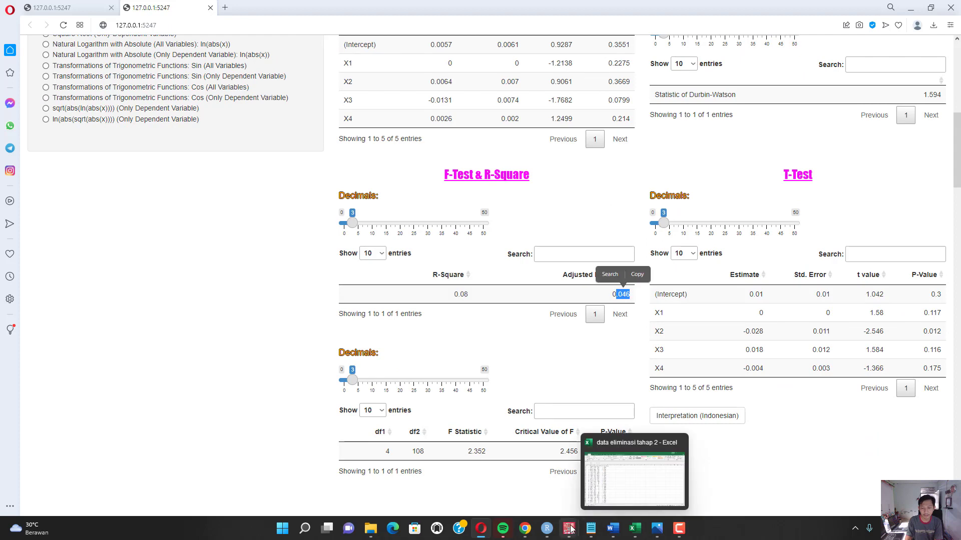
left_click(500, 427)
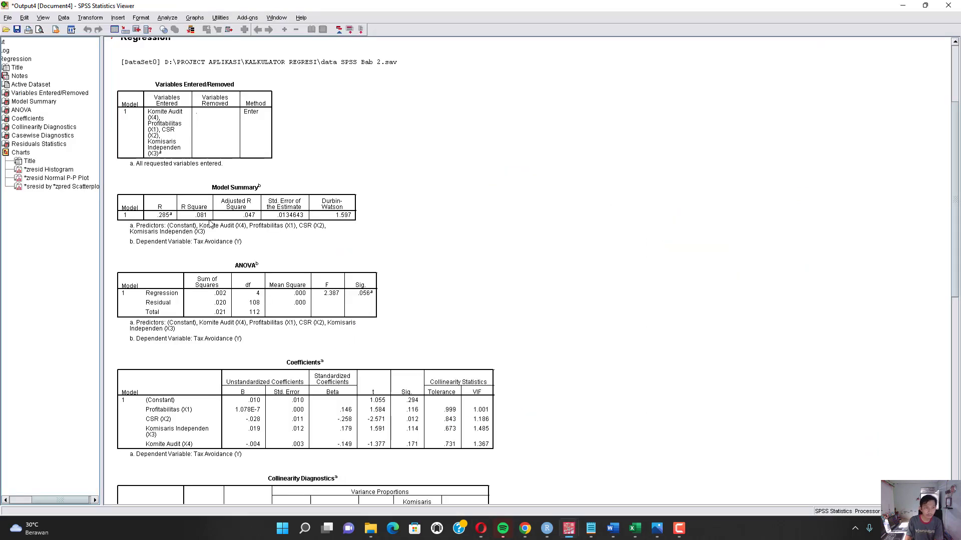